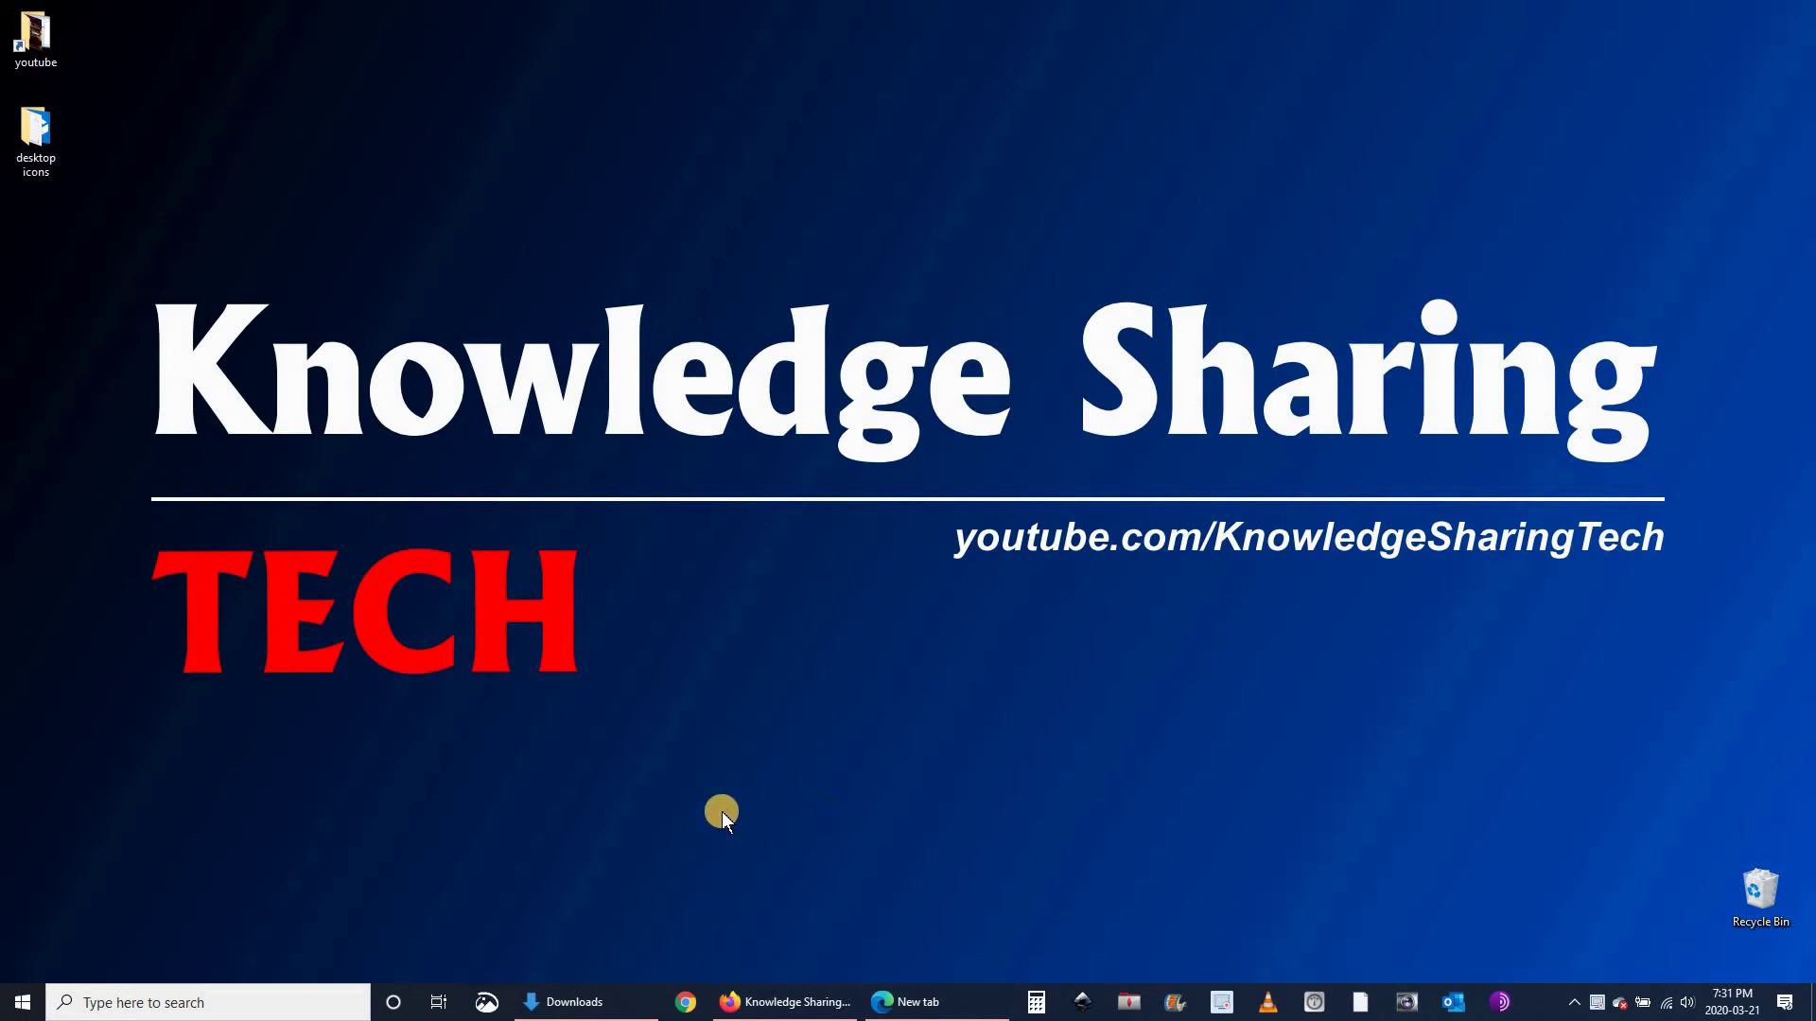
# - Load the saved wp-admin address from clipboard history and log in to reach the WordPress Dashboard
pyautogui.click(903, 988)
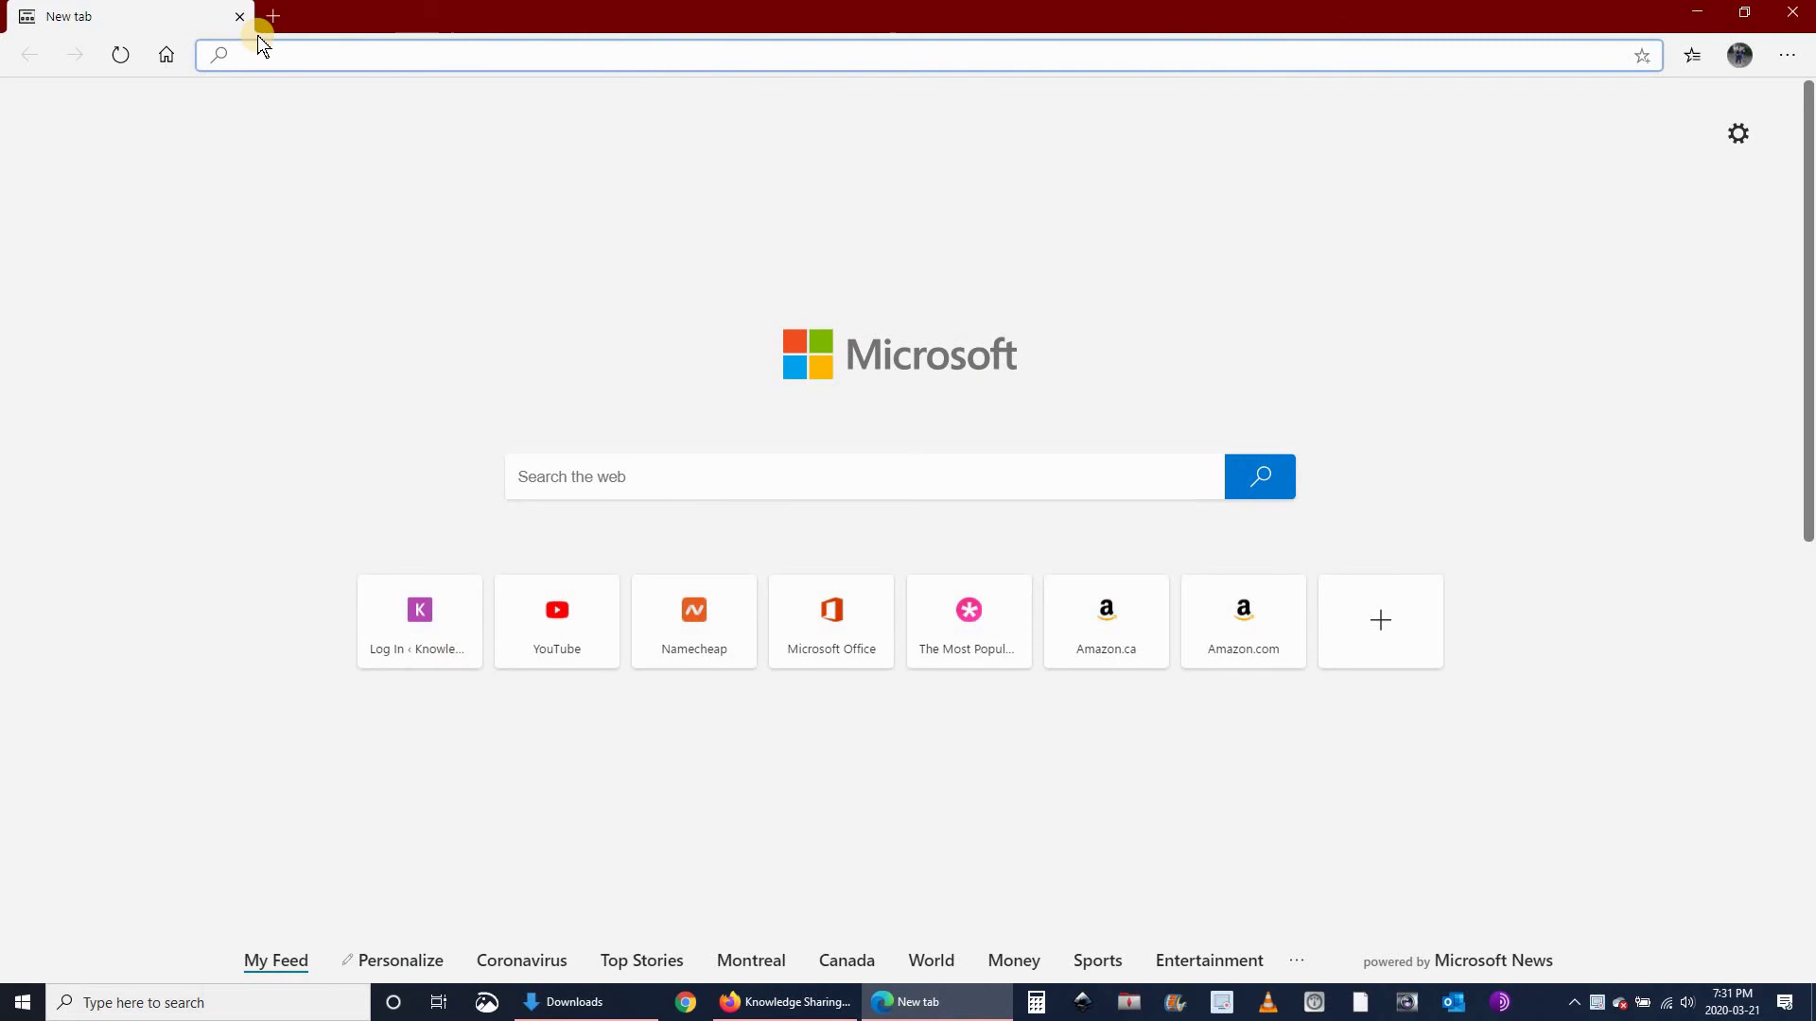
pyautogui.press('super+v')
pyautogui.press('Down')
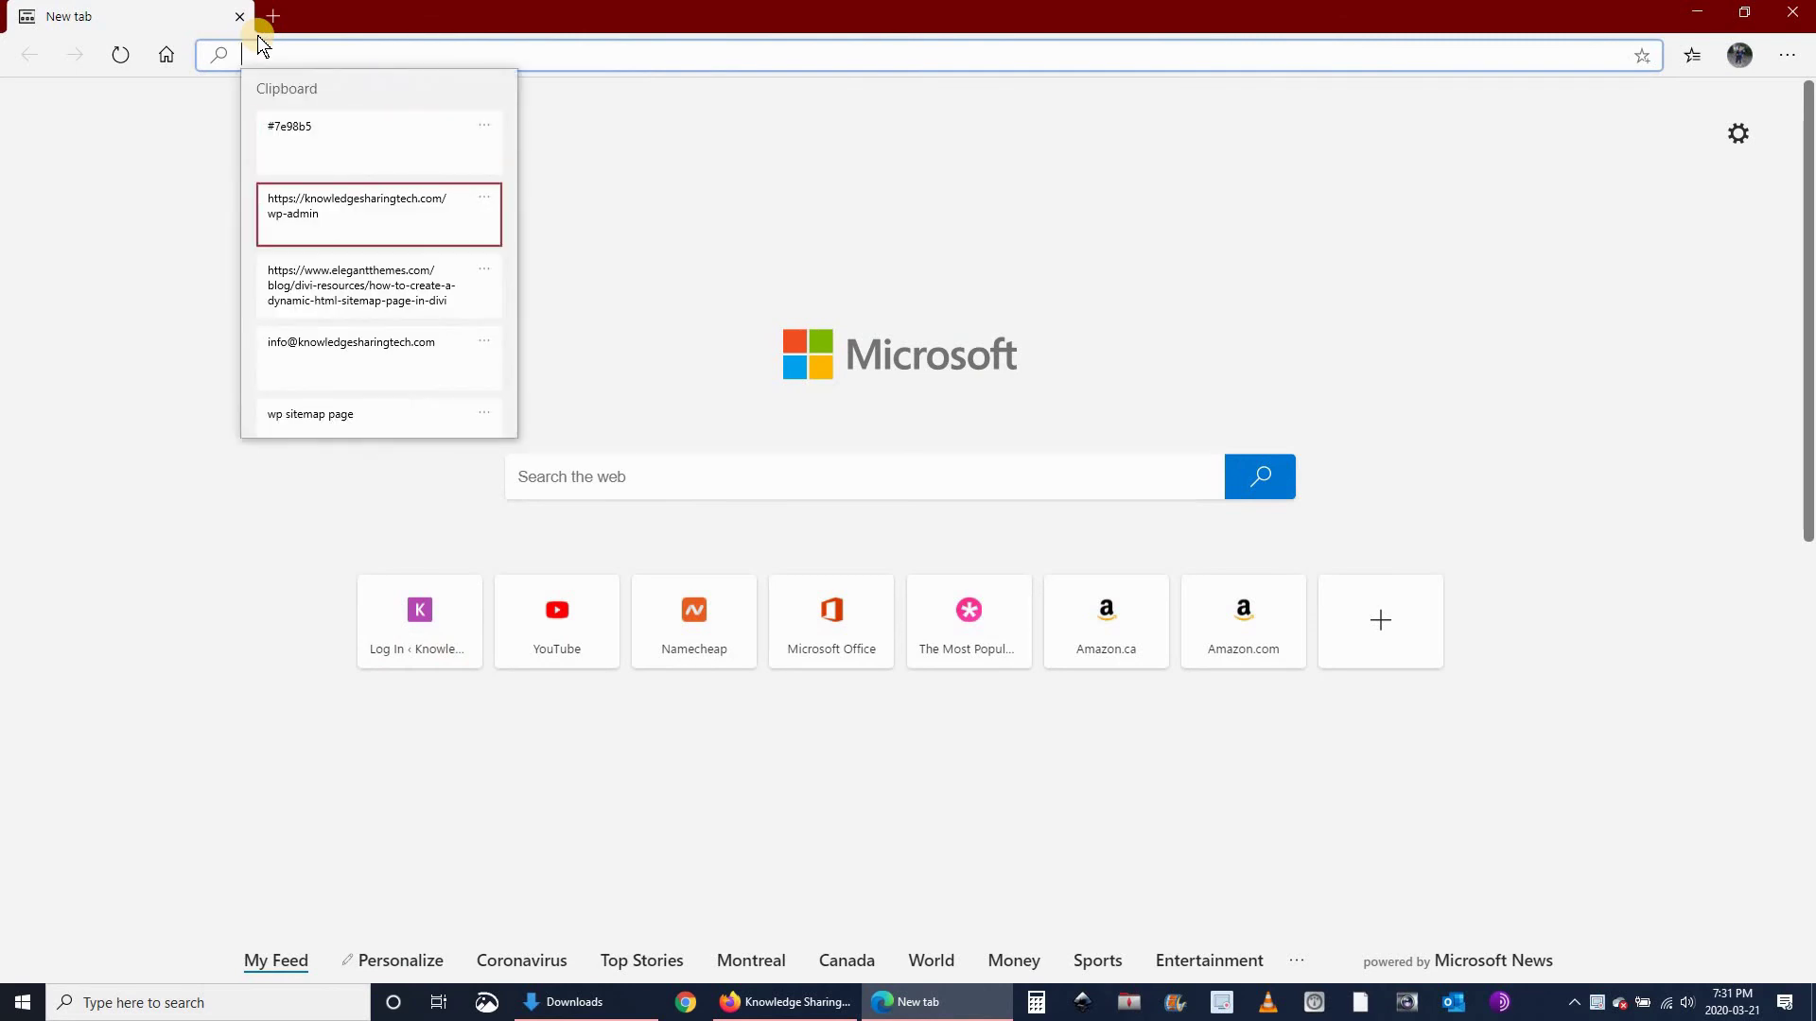
pyautogui.press('Return')
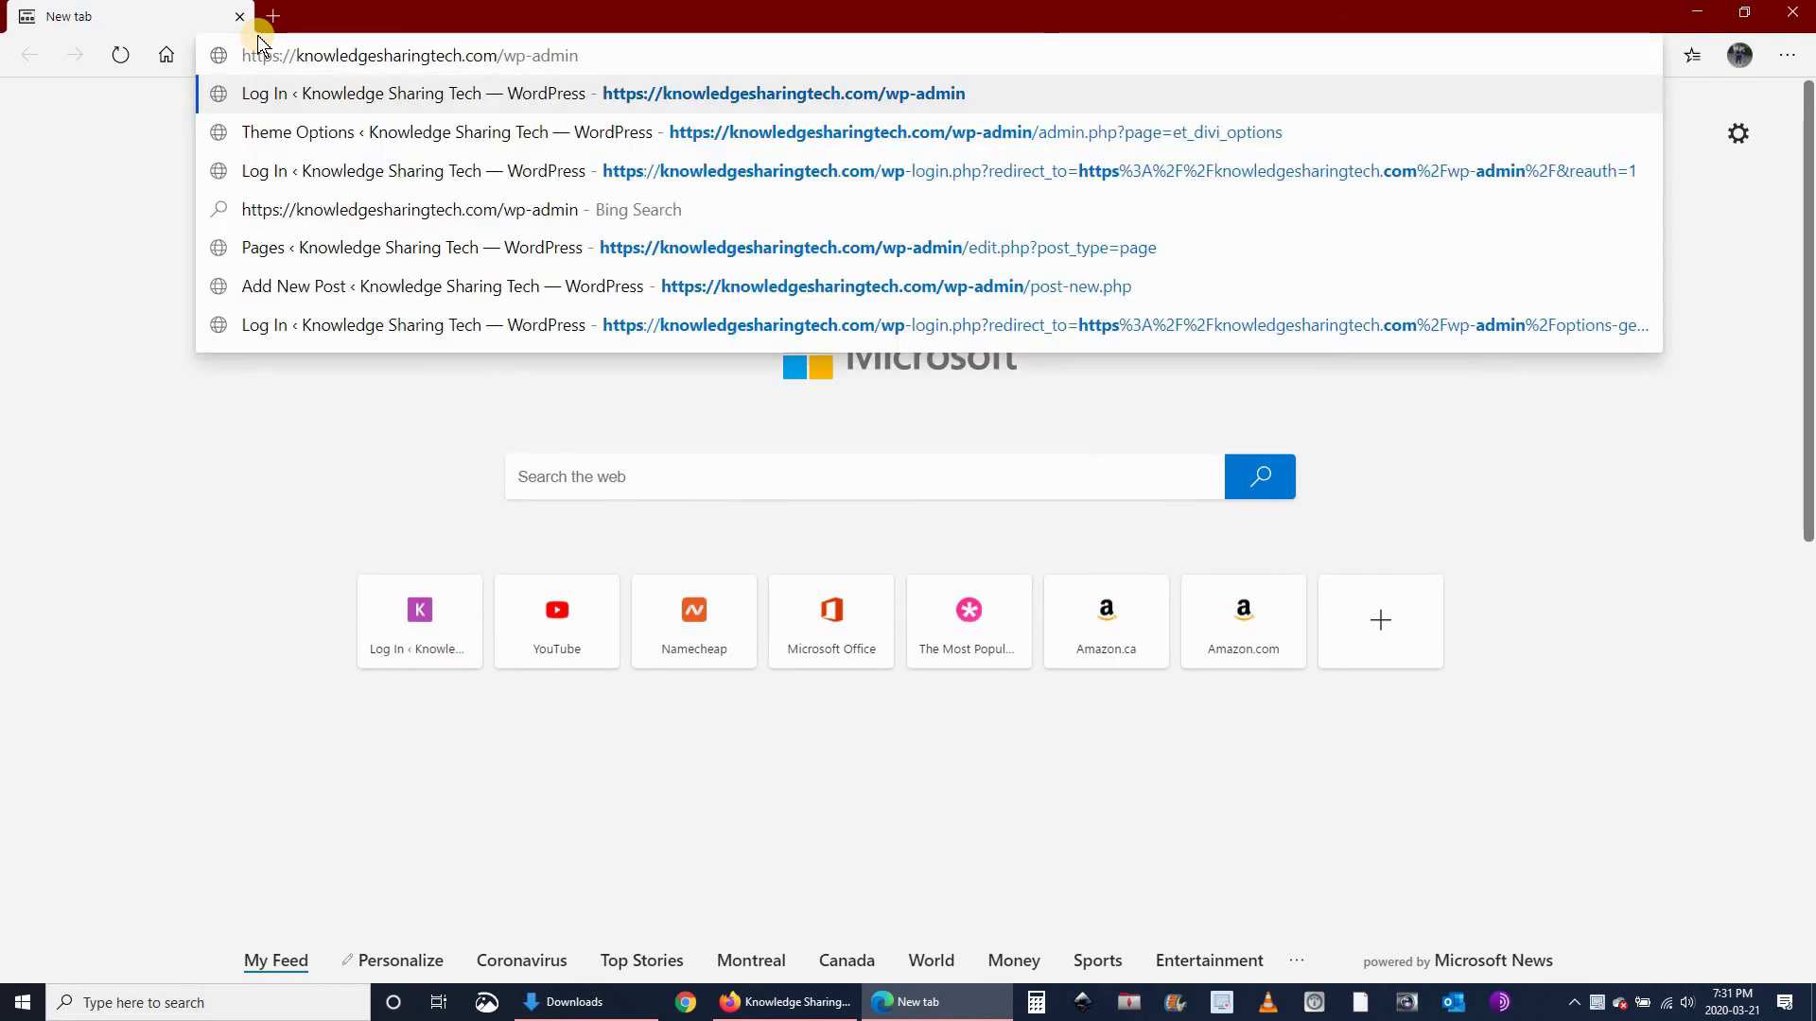
pyautogui.press('Return')
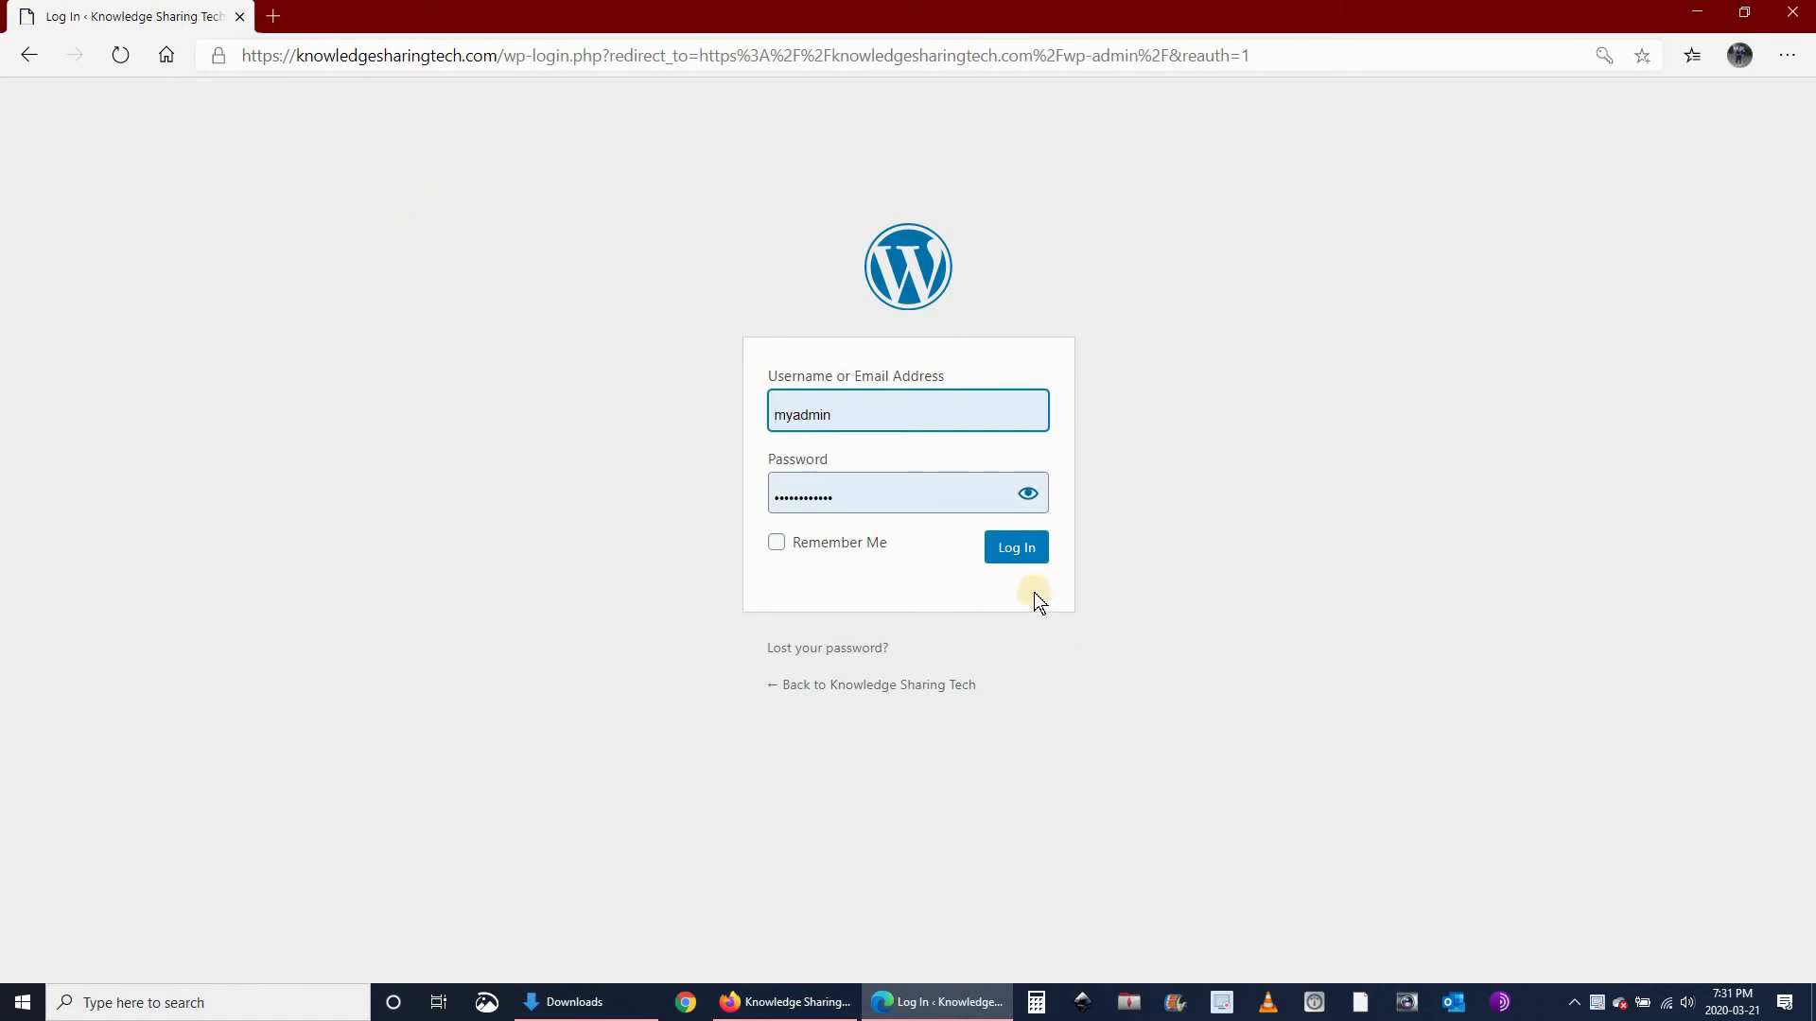
pyautogui.click(1009, 549)
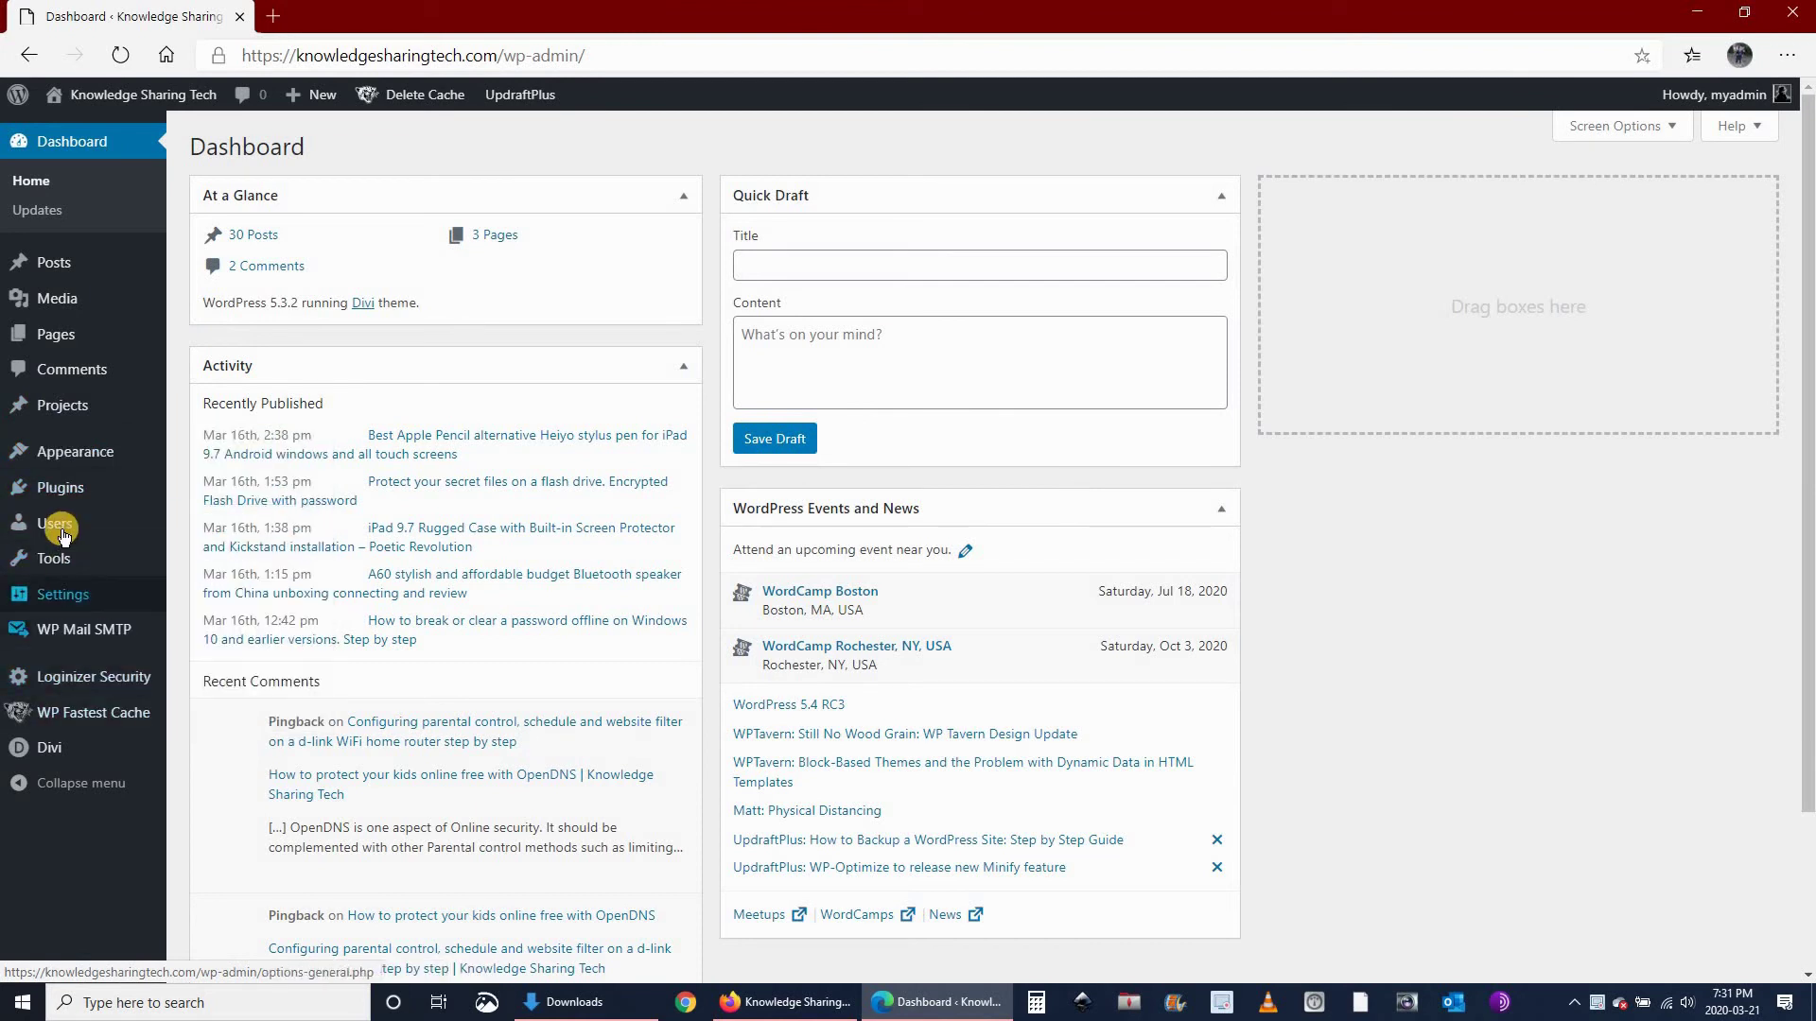
# - Search Plugins > Add New for 'wp sitemap page', then install and activate WP Sitemap Page
pyautogui.click(212, 525)
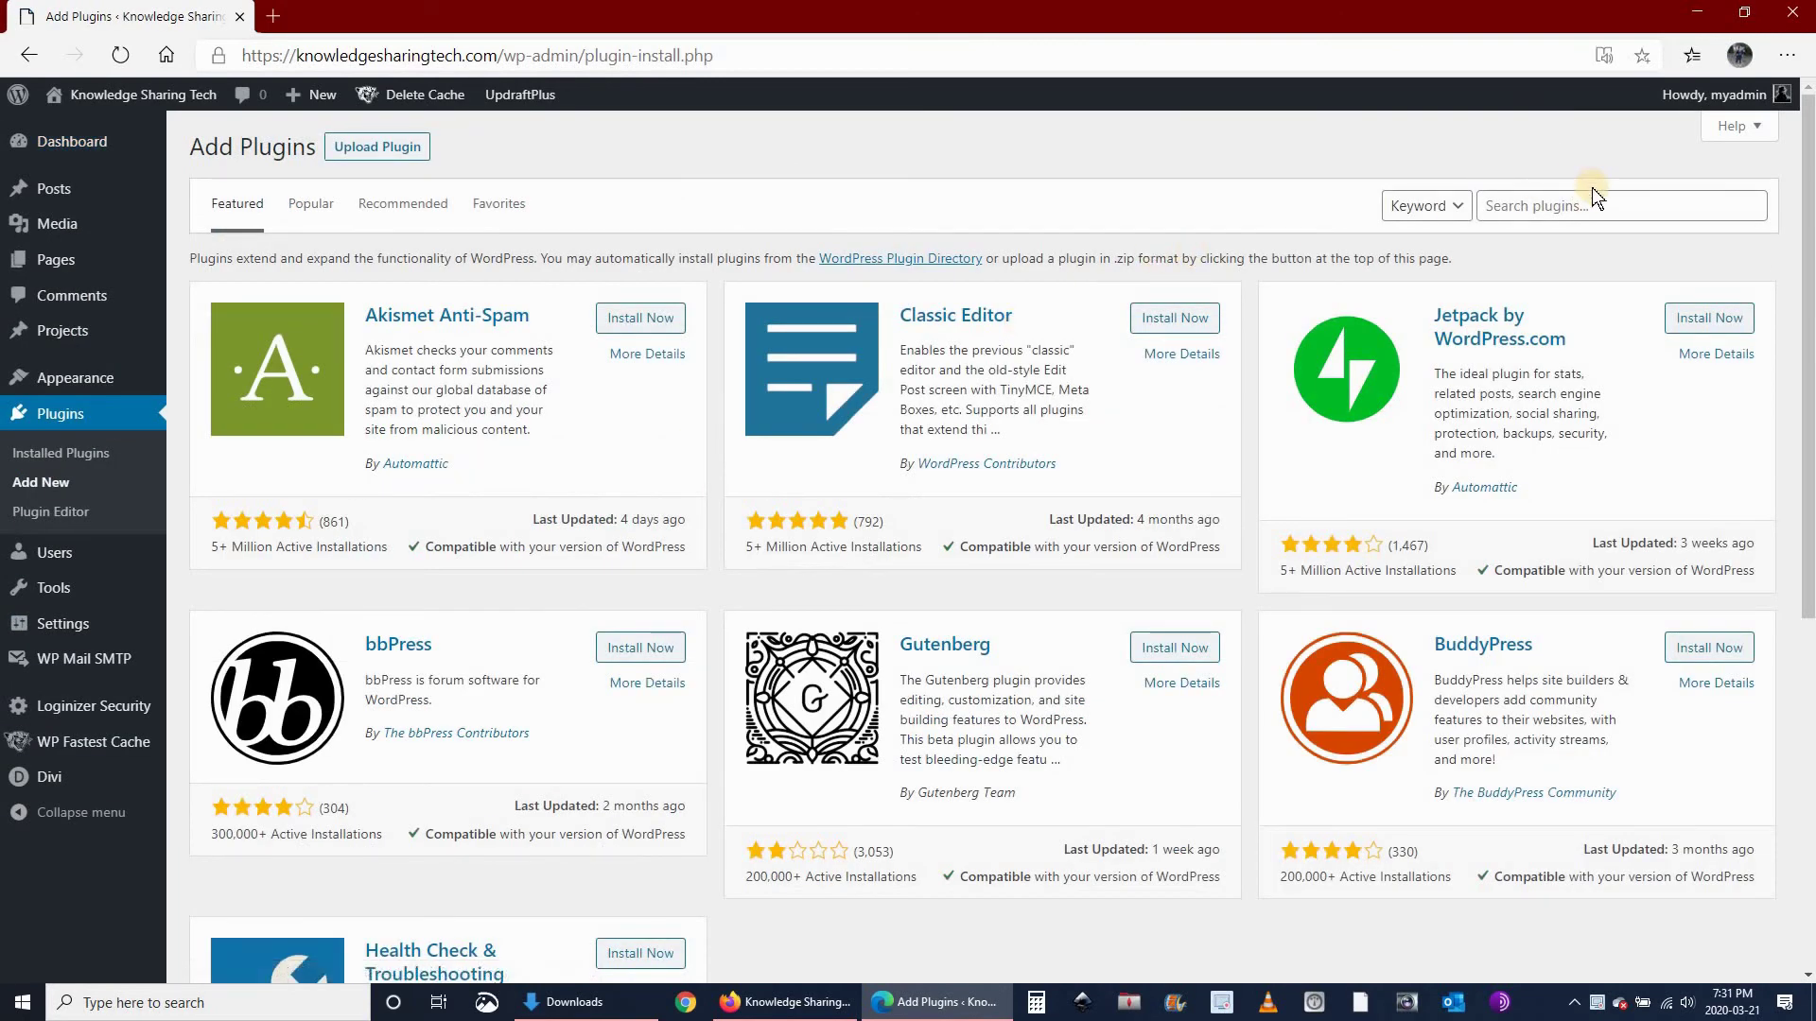
pyautogui.click(1578, 200)
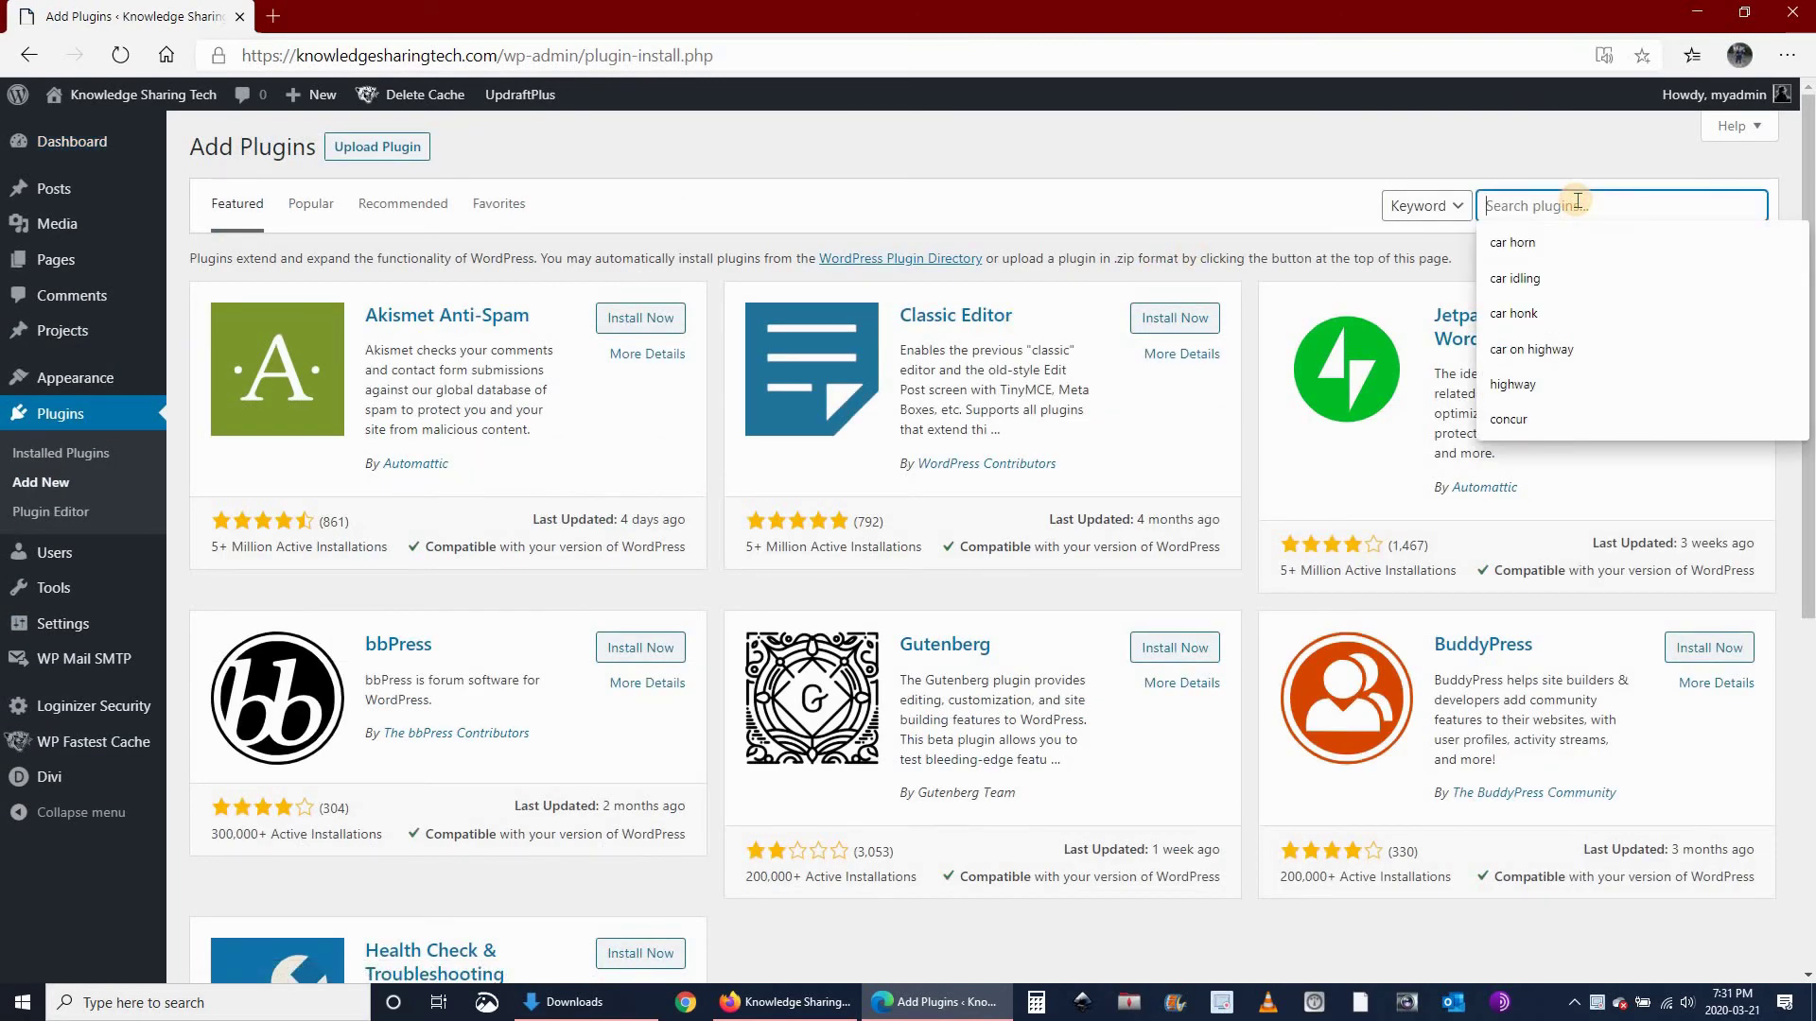
pyautogui.press('super+v')
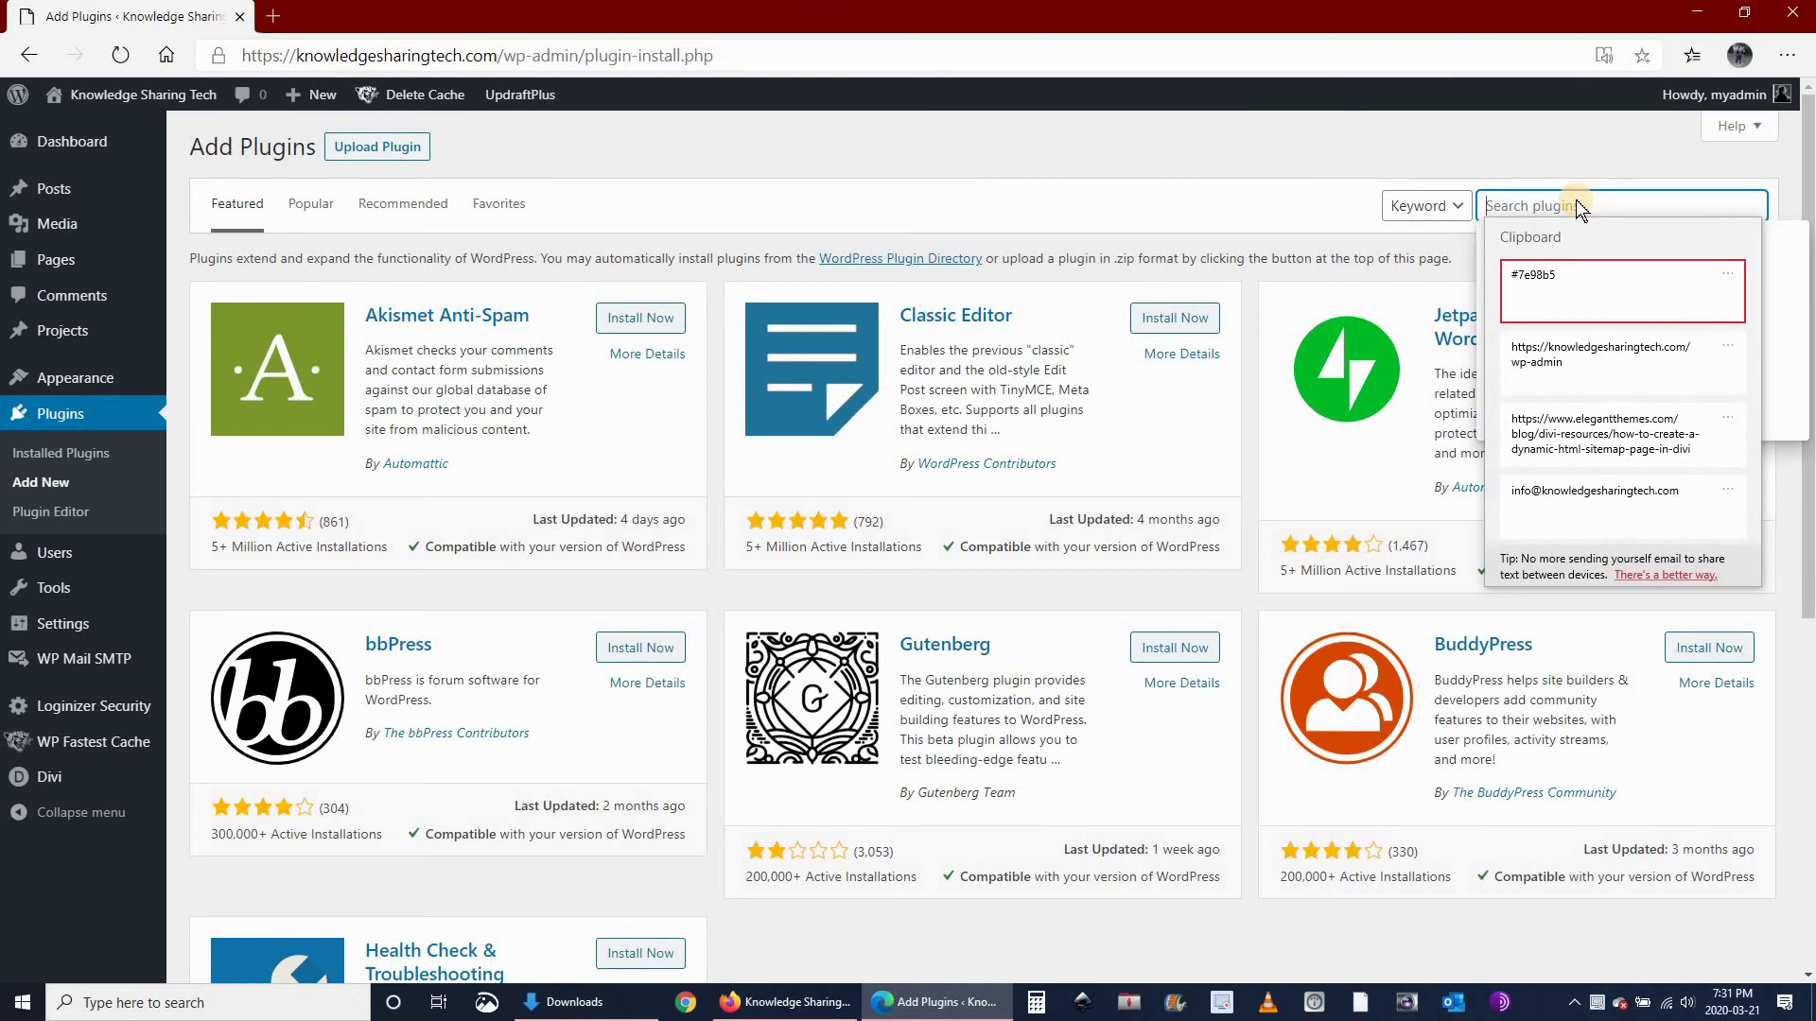
pyautogui.press('Down')
pyautogui.press('Down')
pyautogui.press('Down')
pyautogui.press('Down')
pyautogui.press('Return')
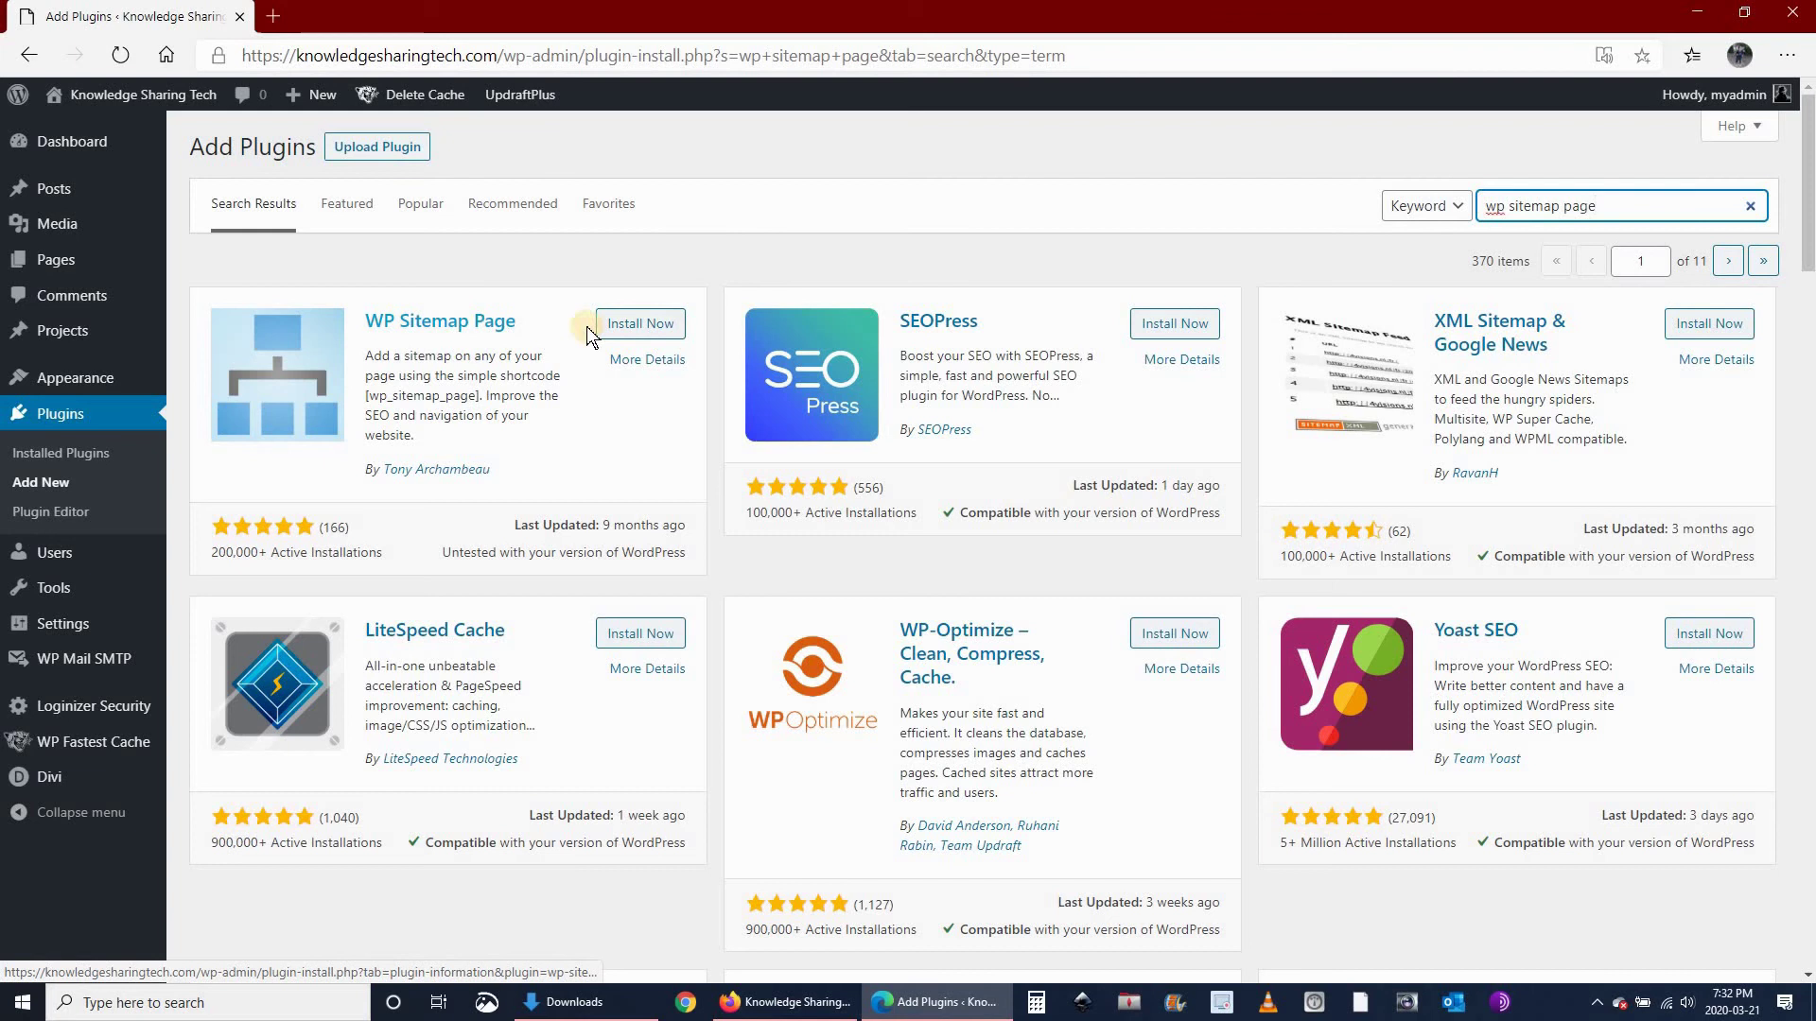
pyautogui.click(634, 335)
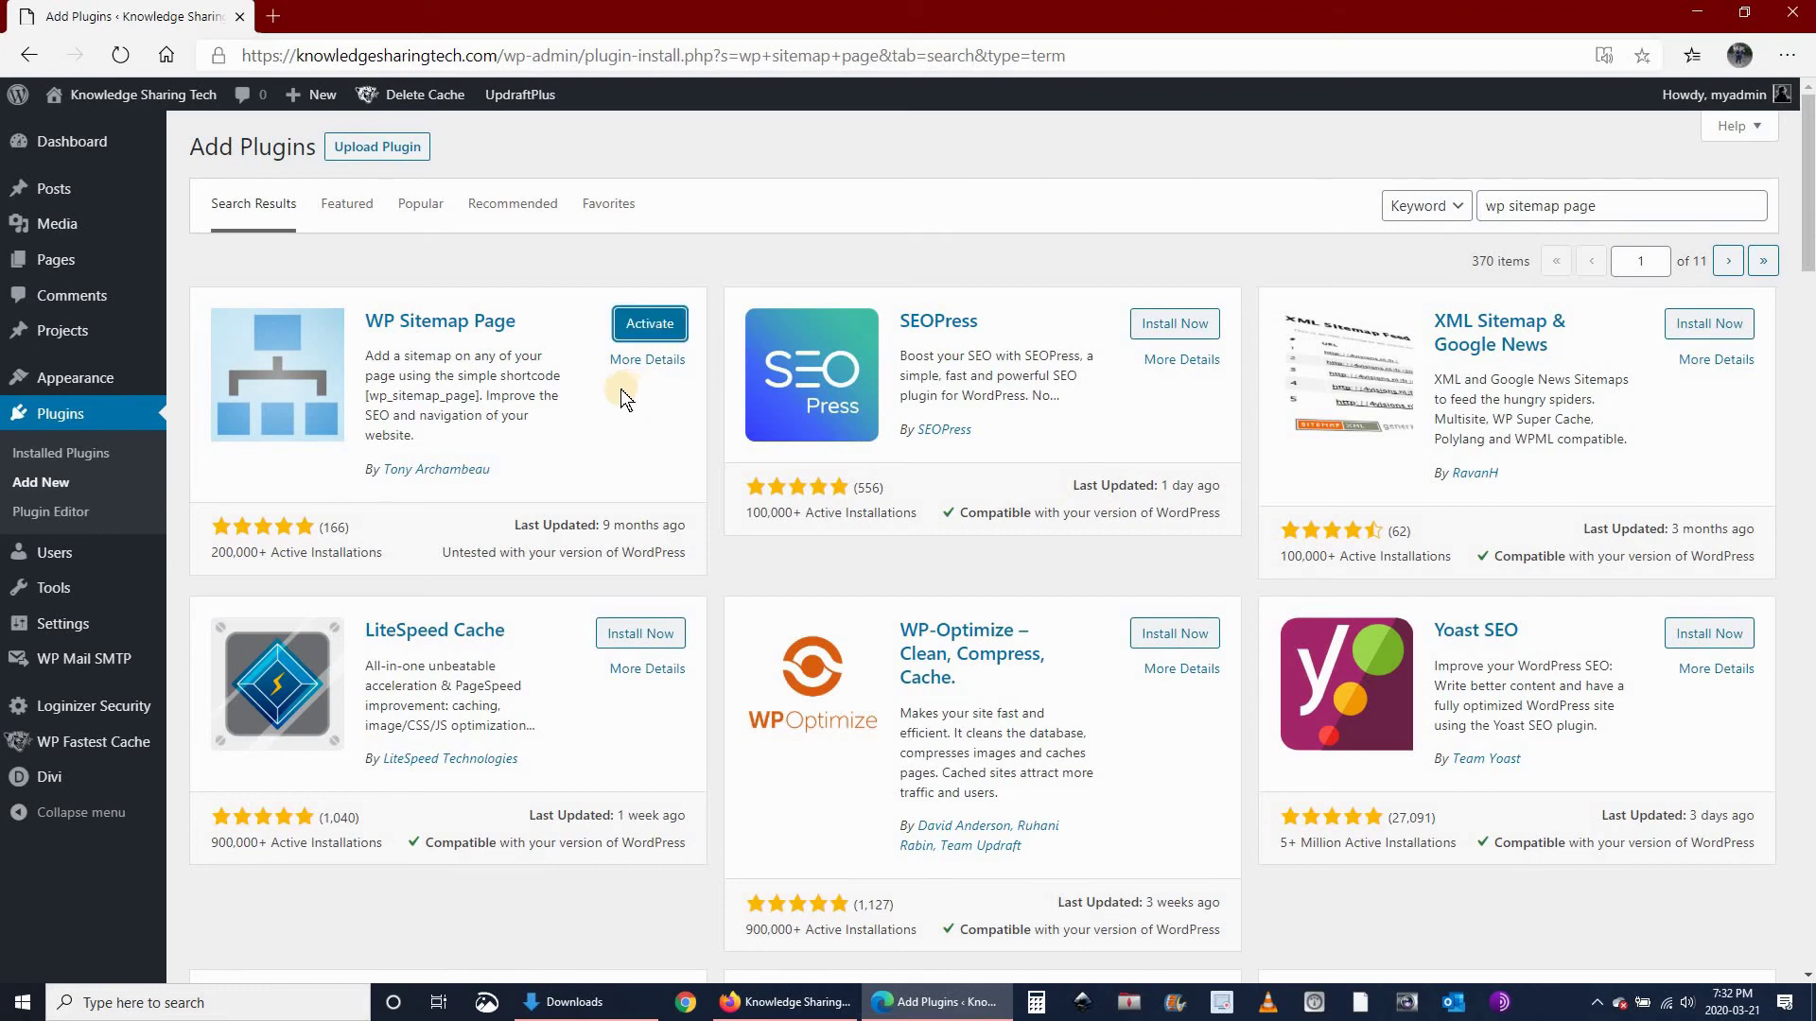
pyautogui.click(649, 326)
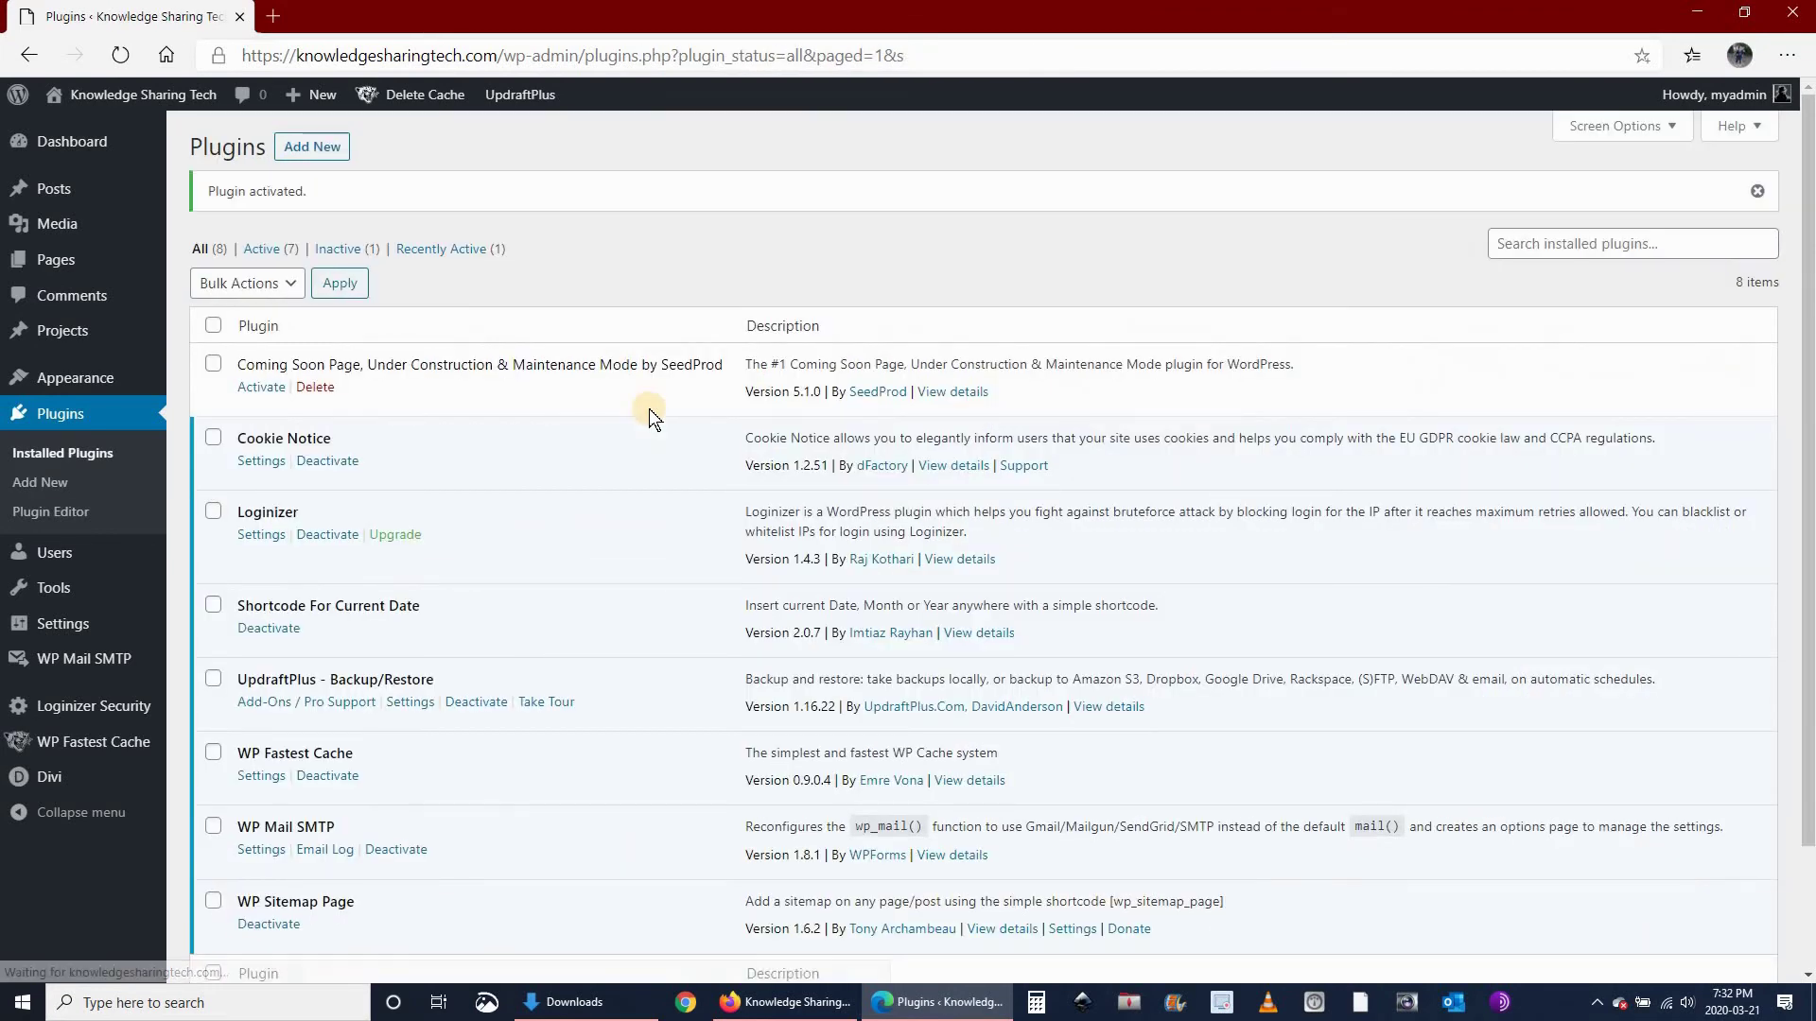
# - Add a new page titled 'Sitemap' and switch it to the Divi Builder
pyautogui.moveTo(52, 265)
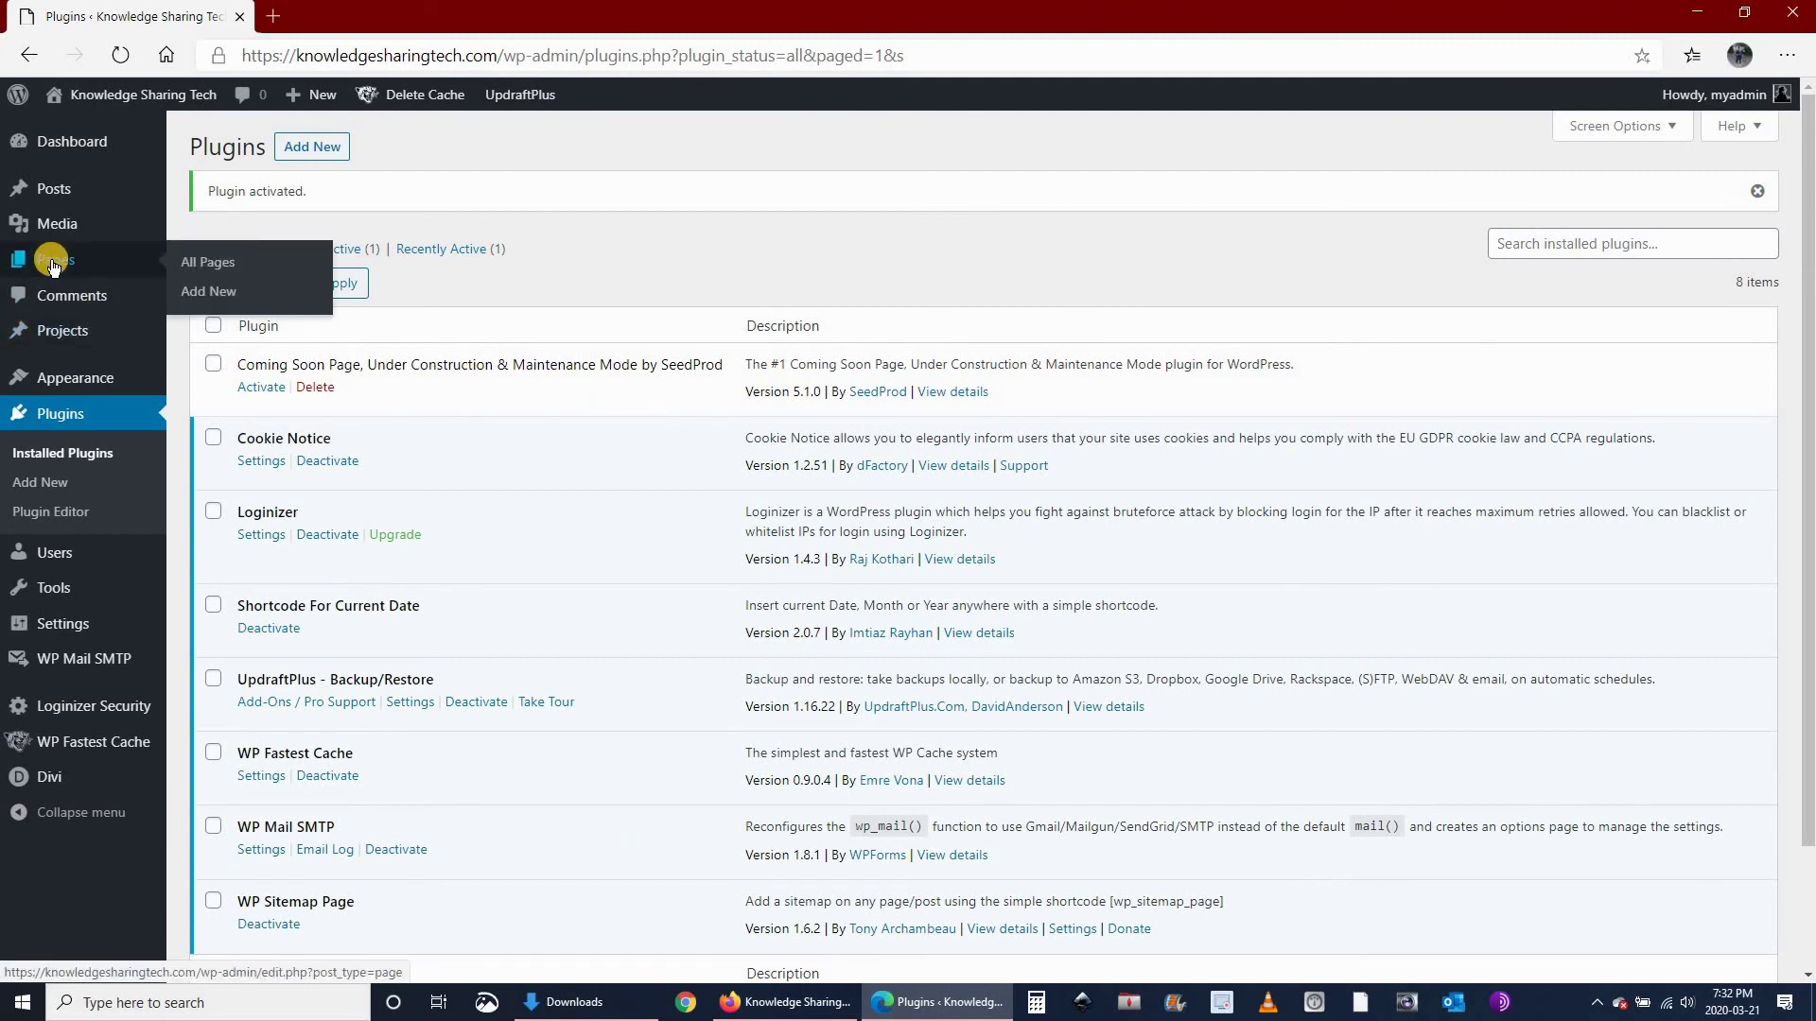
pyautogui.click(210, 292)
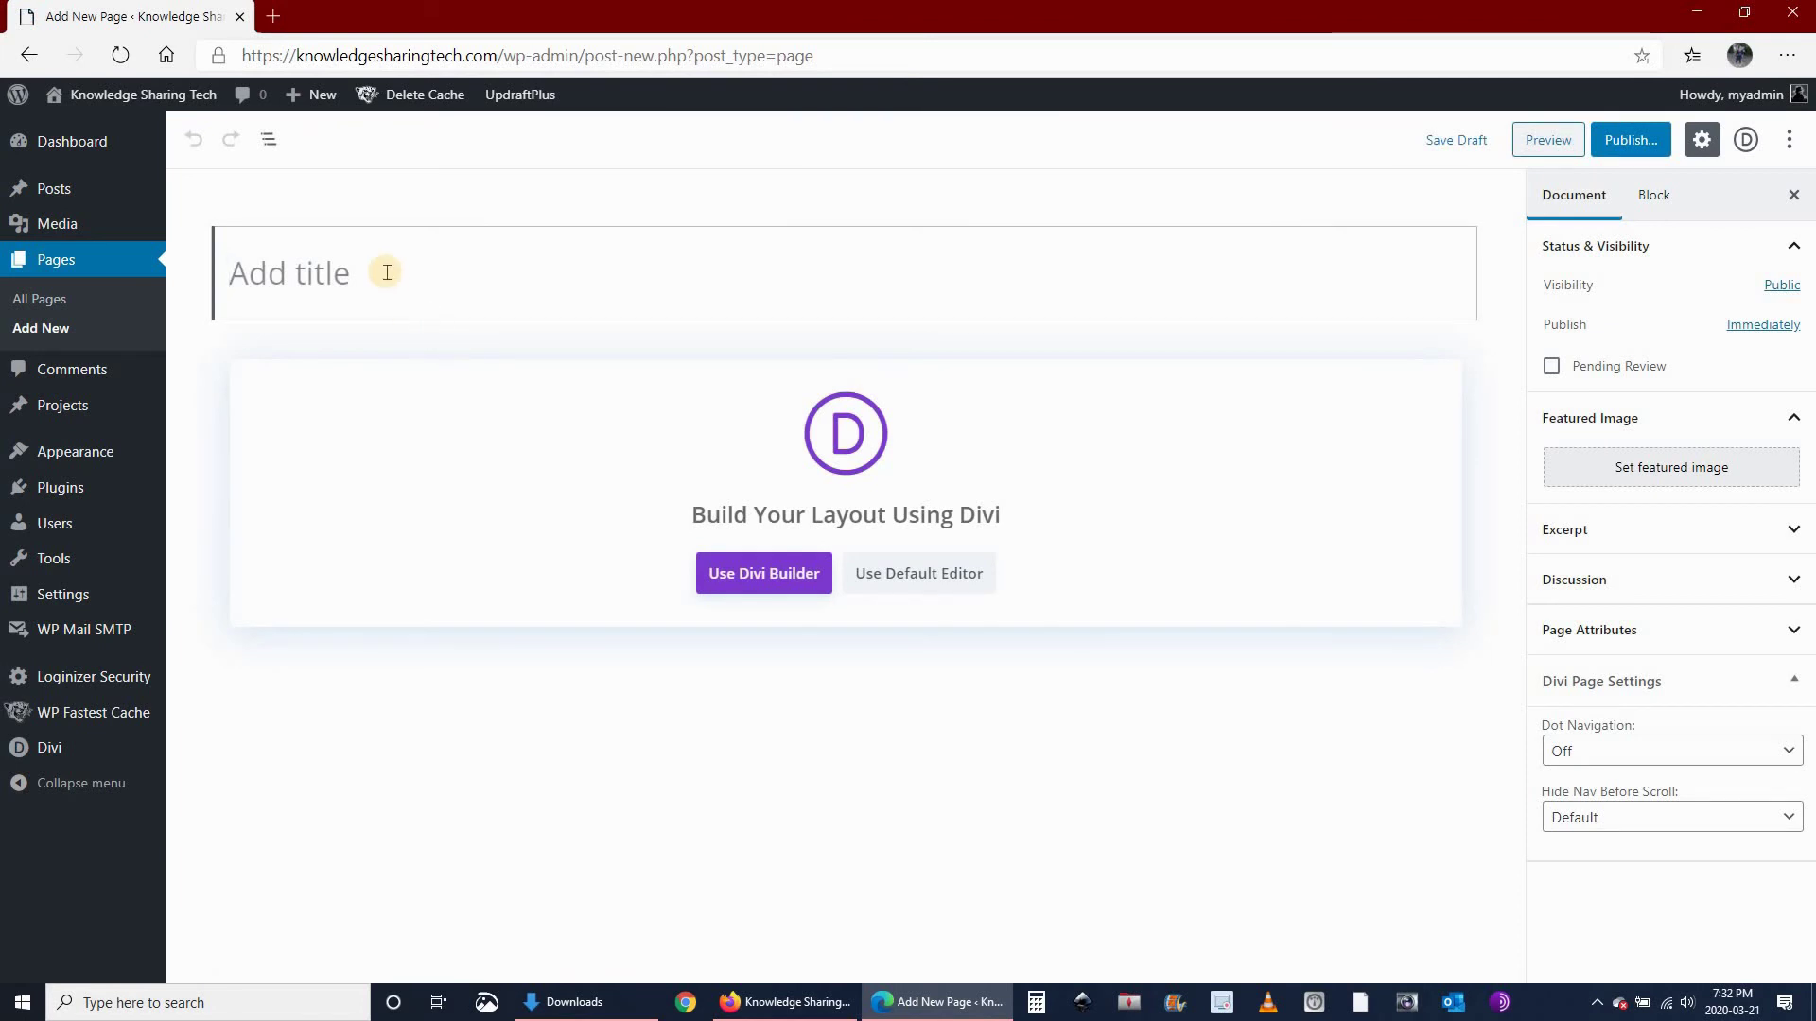
pyautogui.click(387, 272)
pyautogui.write('Sitemap')
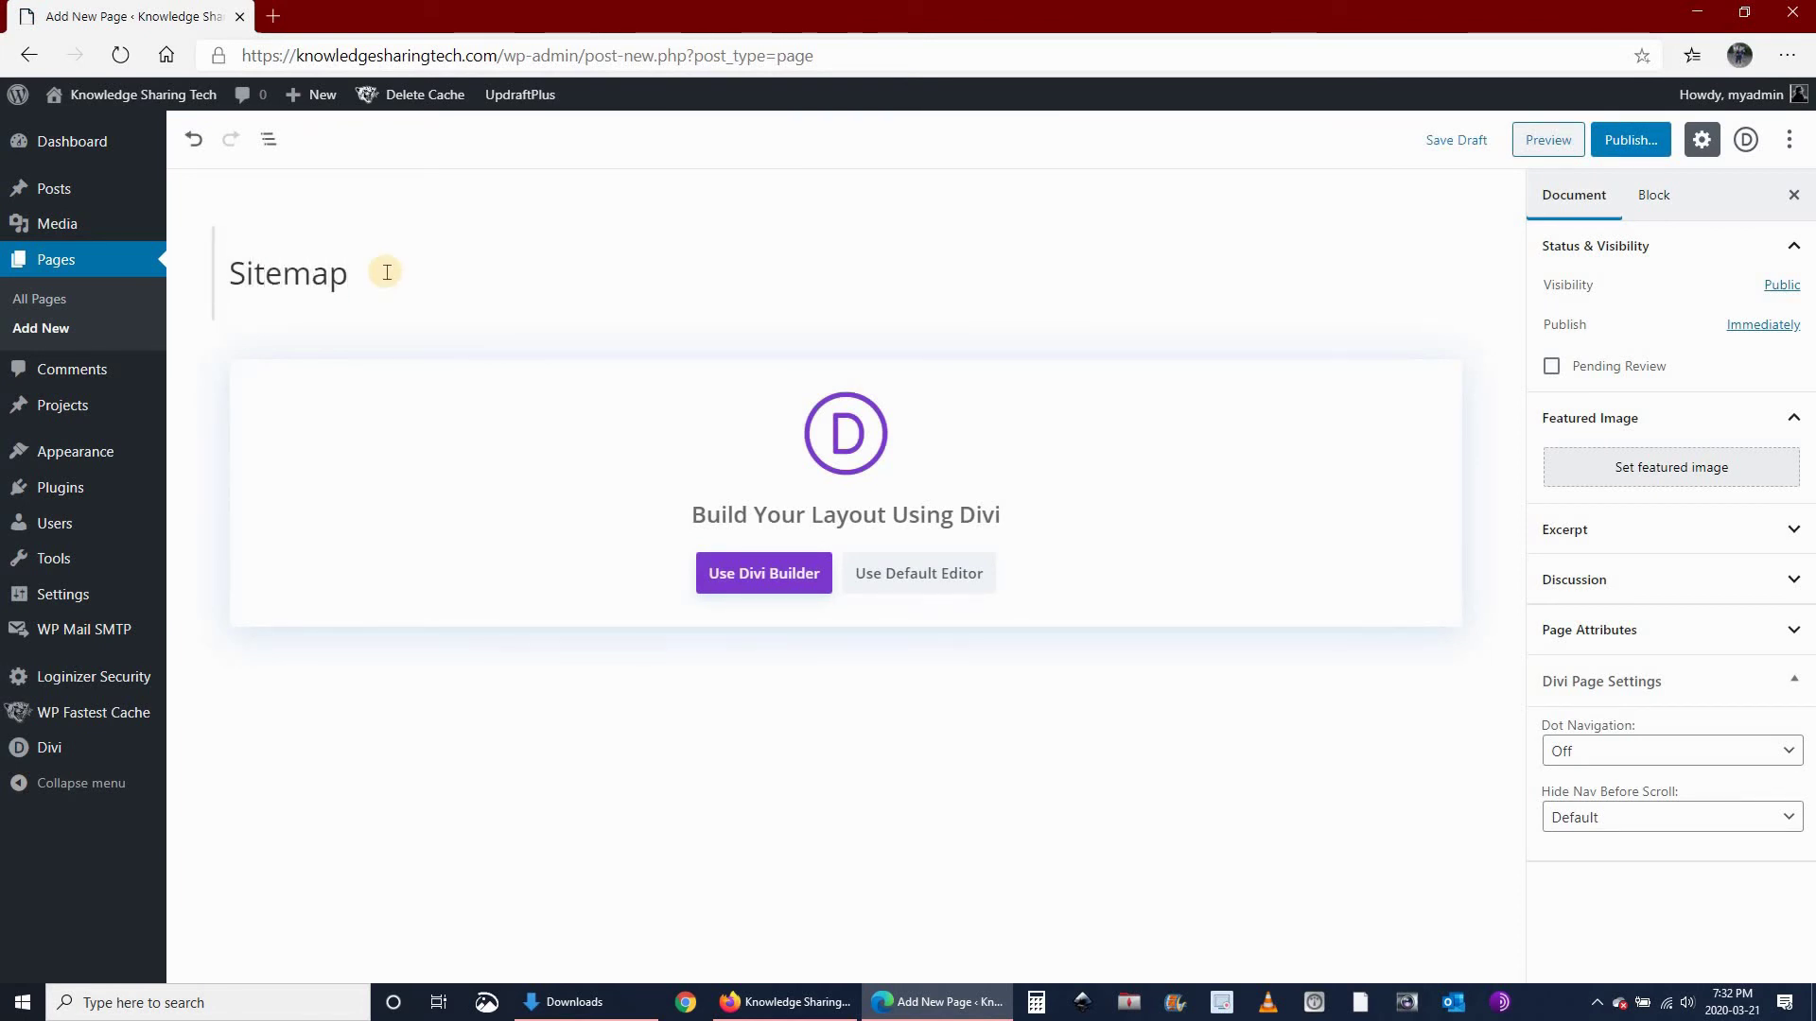
pyautogui.click(783, 579)
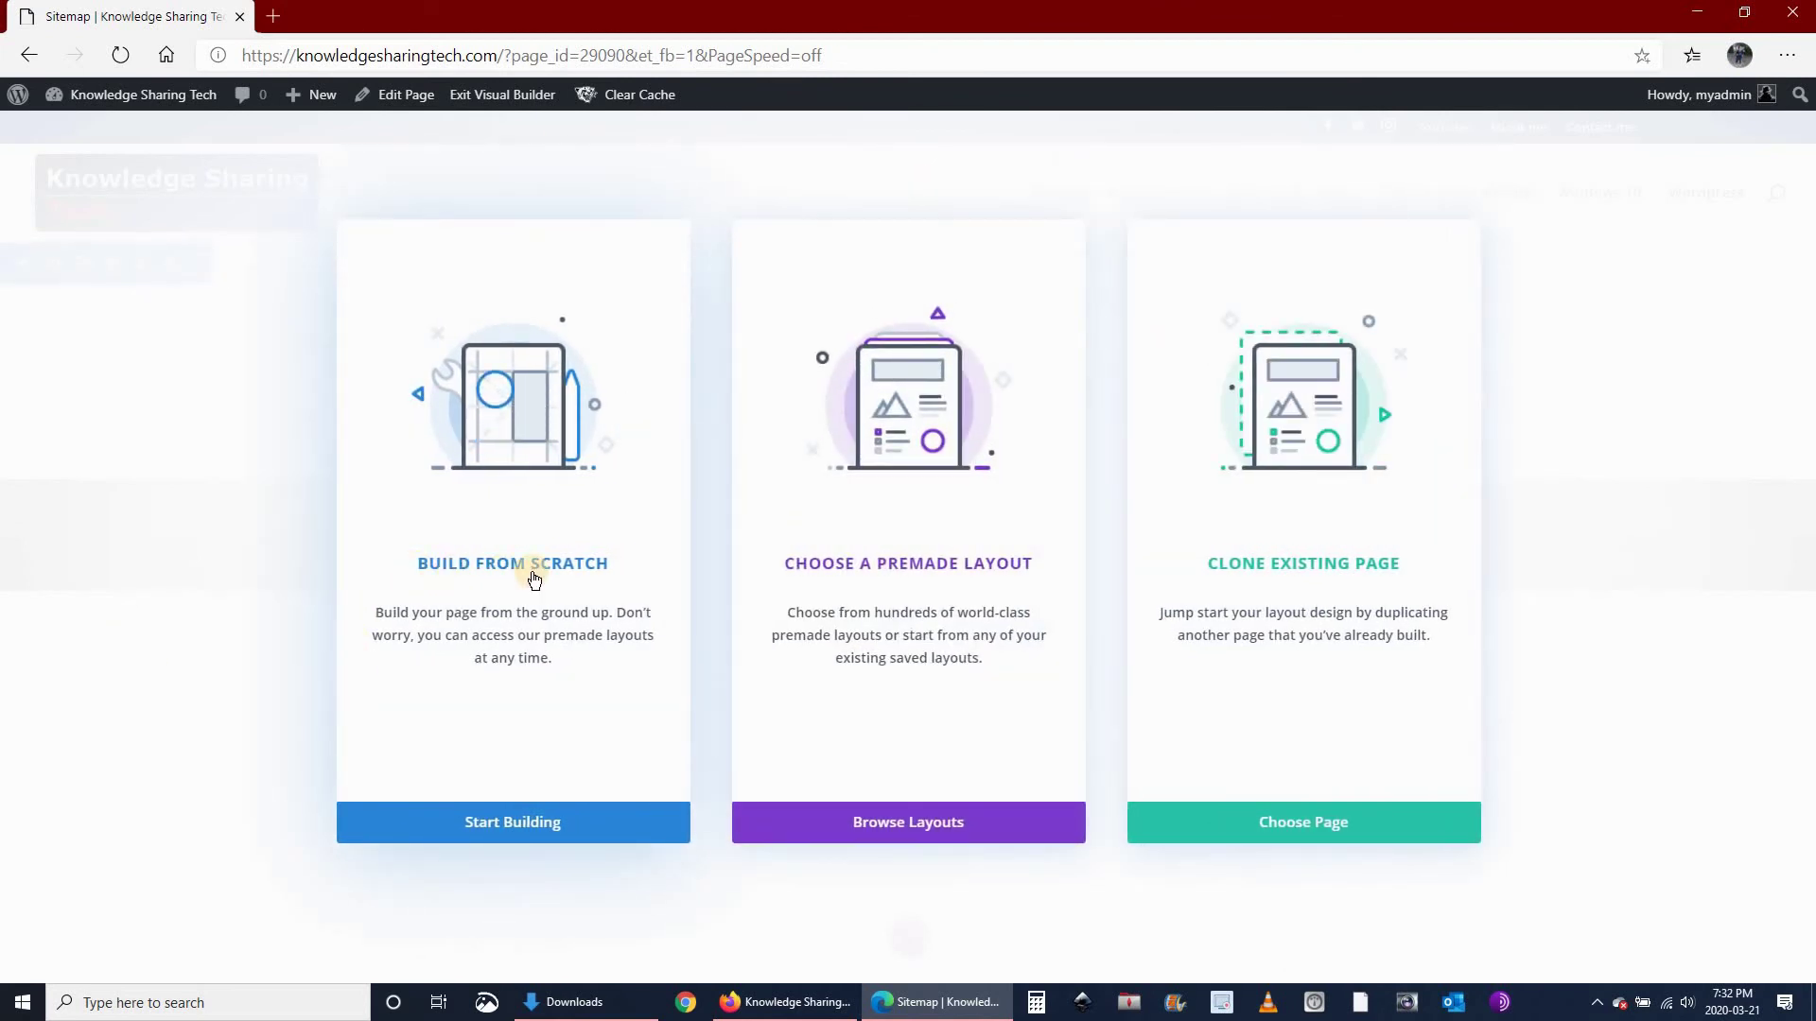
# - Choose Build From Scratch and dismiss the row layout choices, leaving one empty section
pyautogui.click(494, 565)
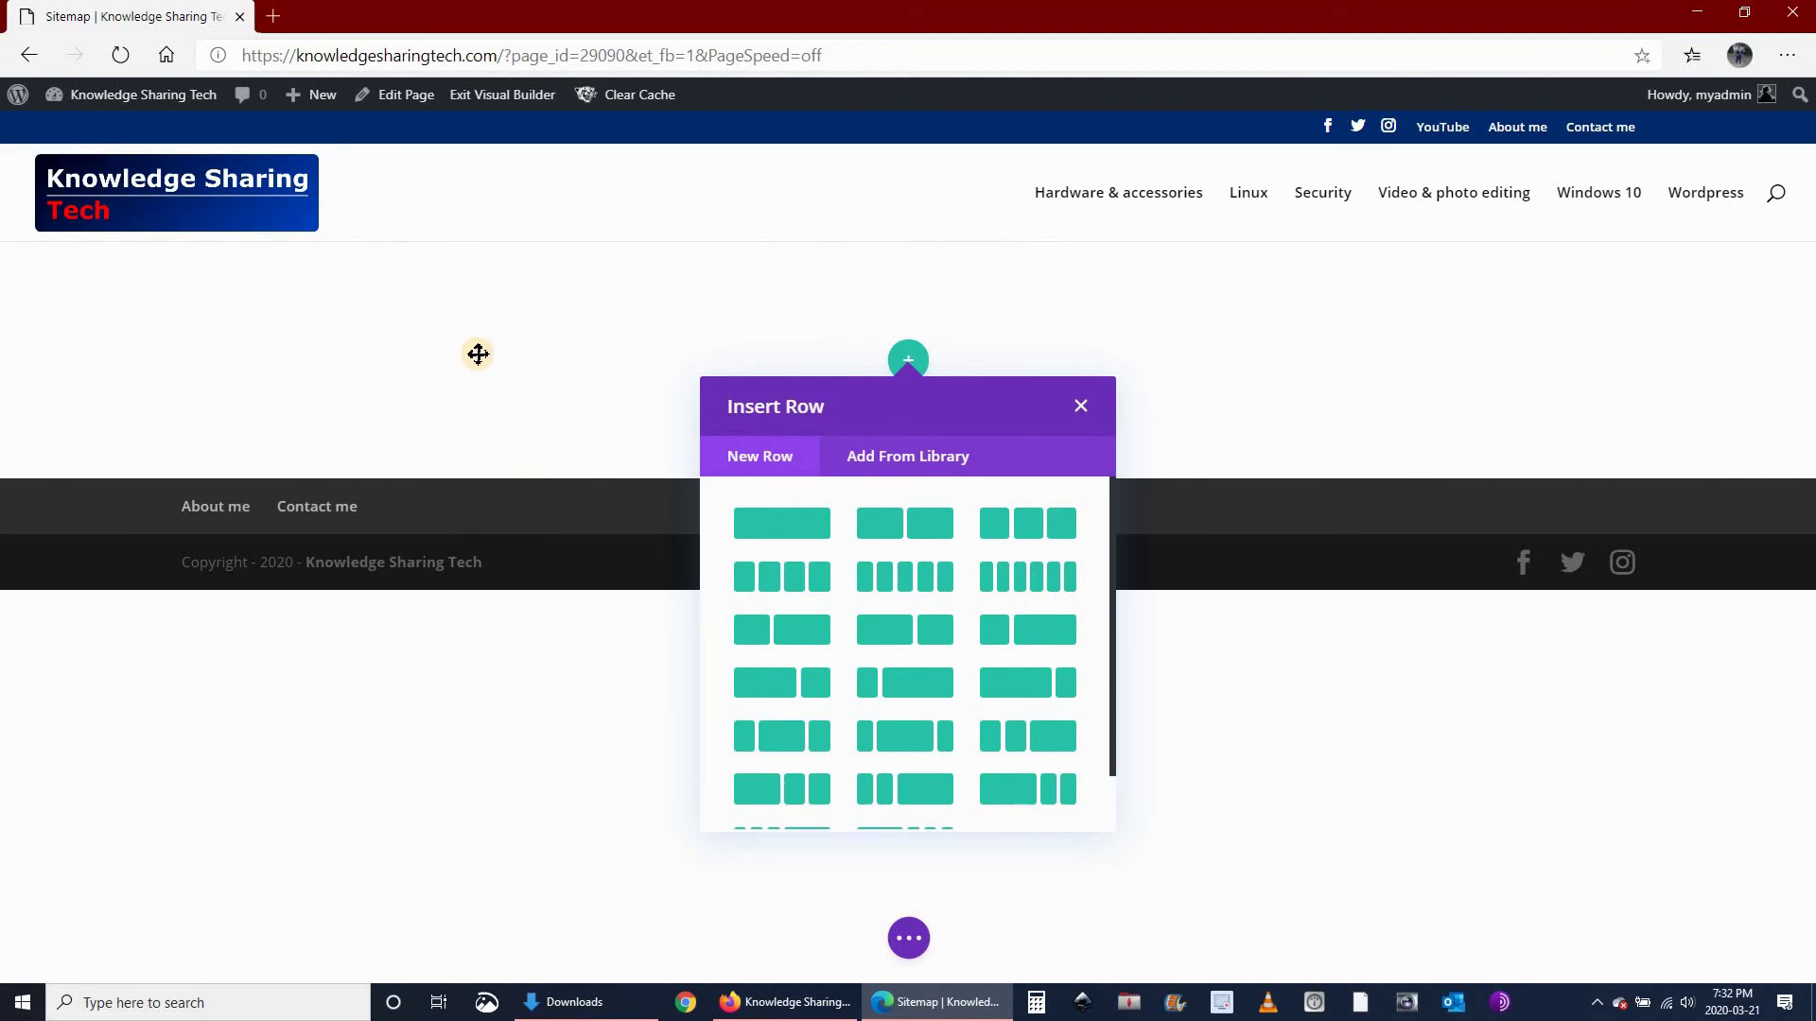
pyautogui.click(1088, 409)
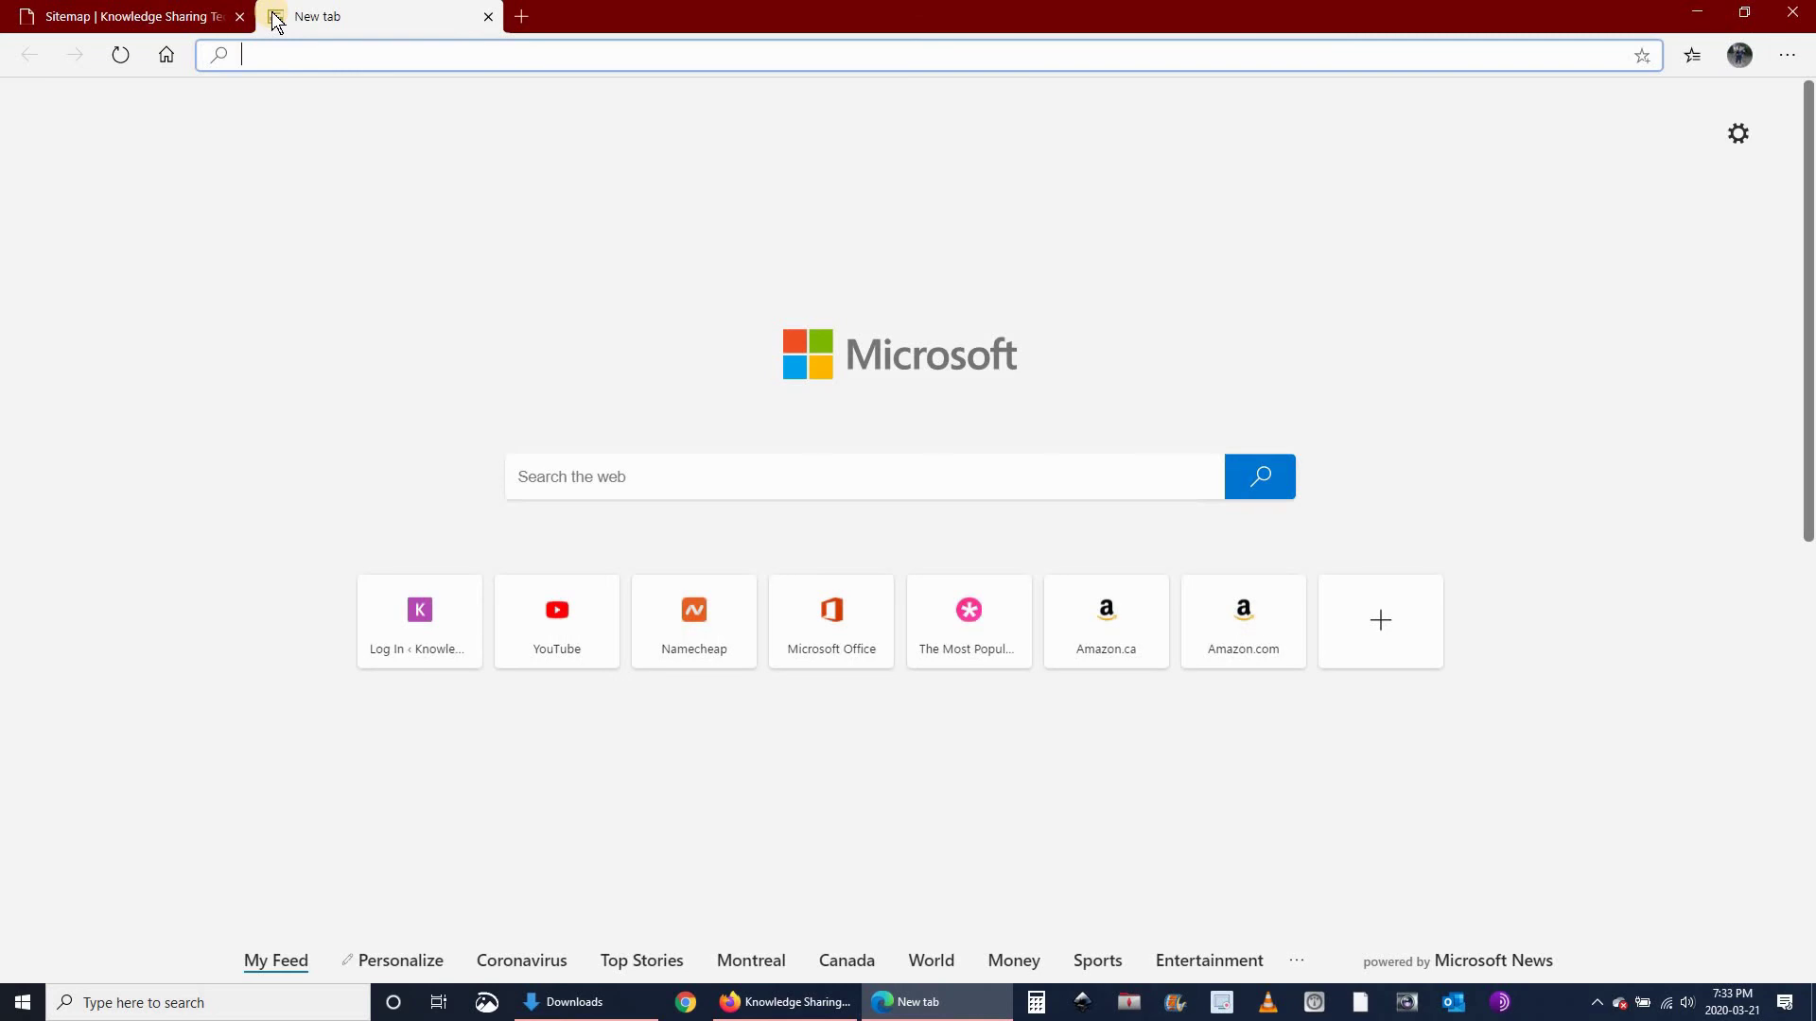
# - Open the Elegant Themes dynamic HTML sitemap tutorial from the saved address and scroll to the download form
pyautogui.press('super+v')
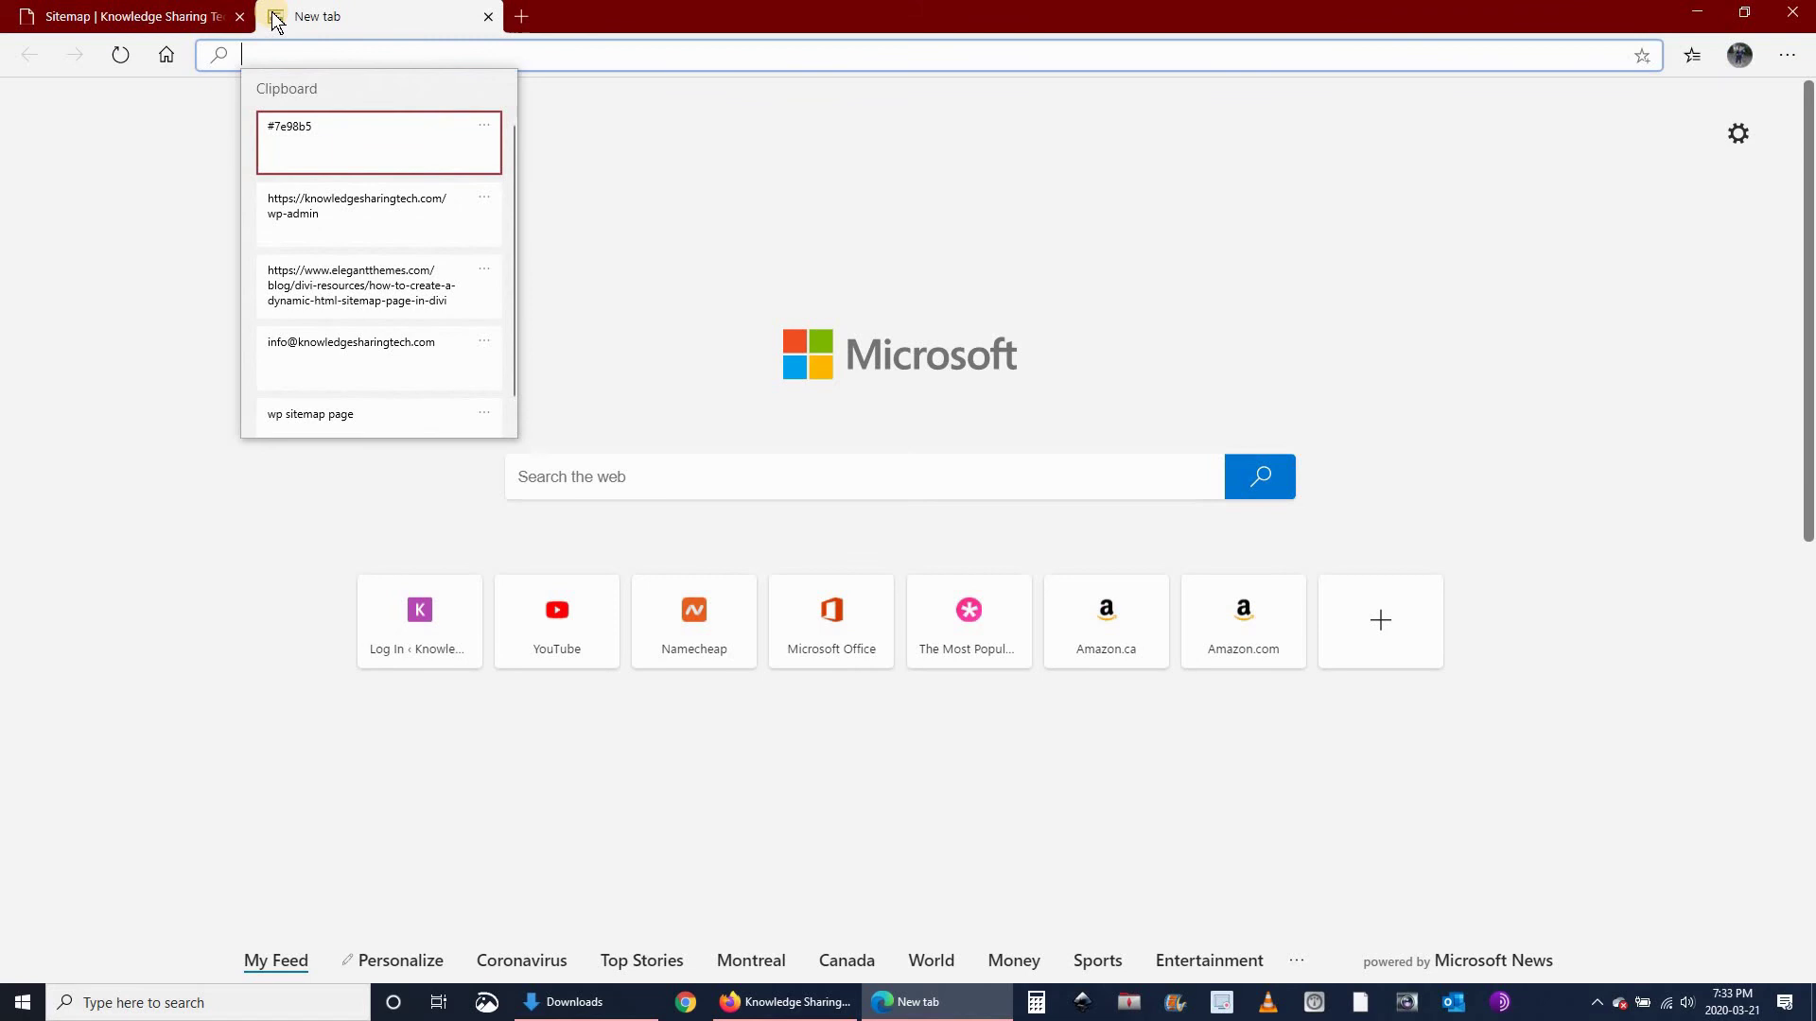
pyautogui.press('Down')
pyautogui.press('Down')
pyautogui.press('Return')
pyautogui.press('Return')
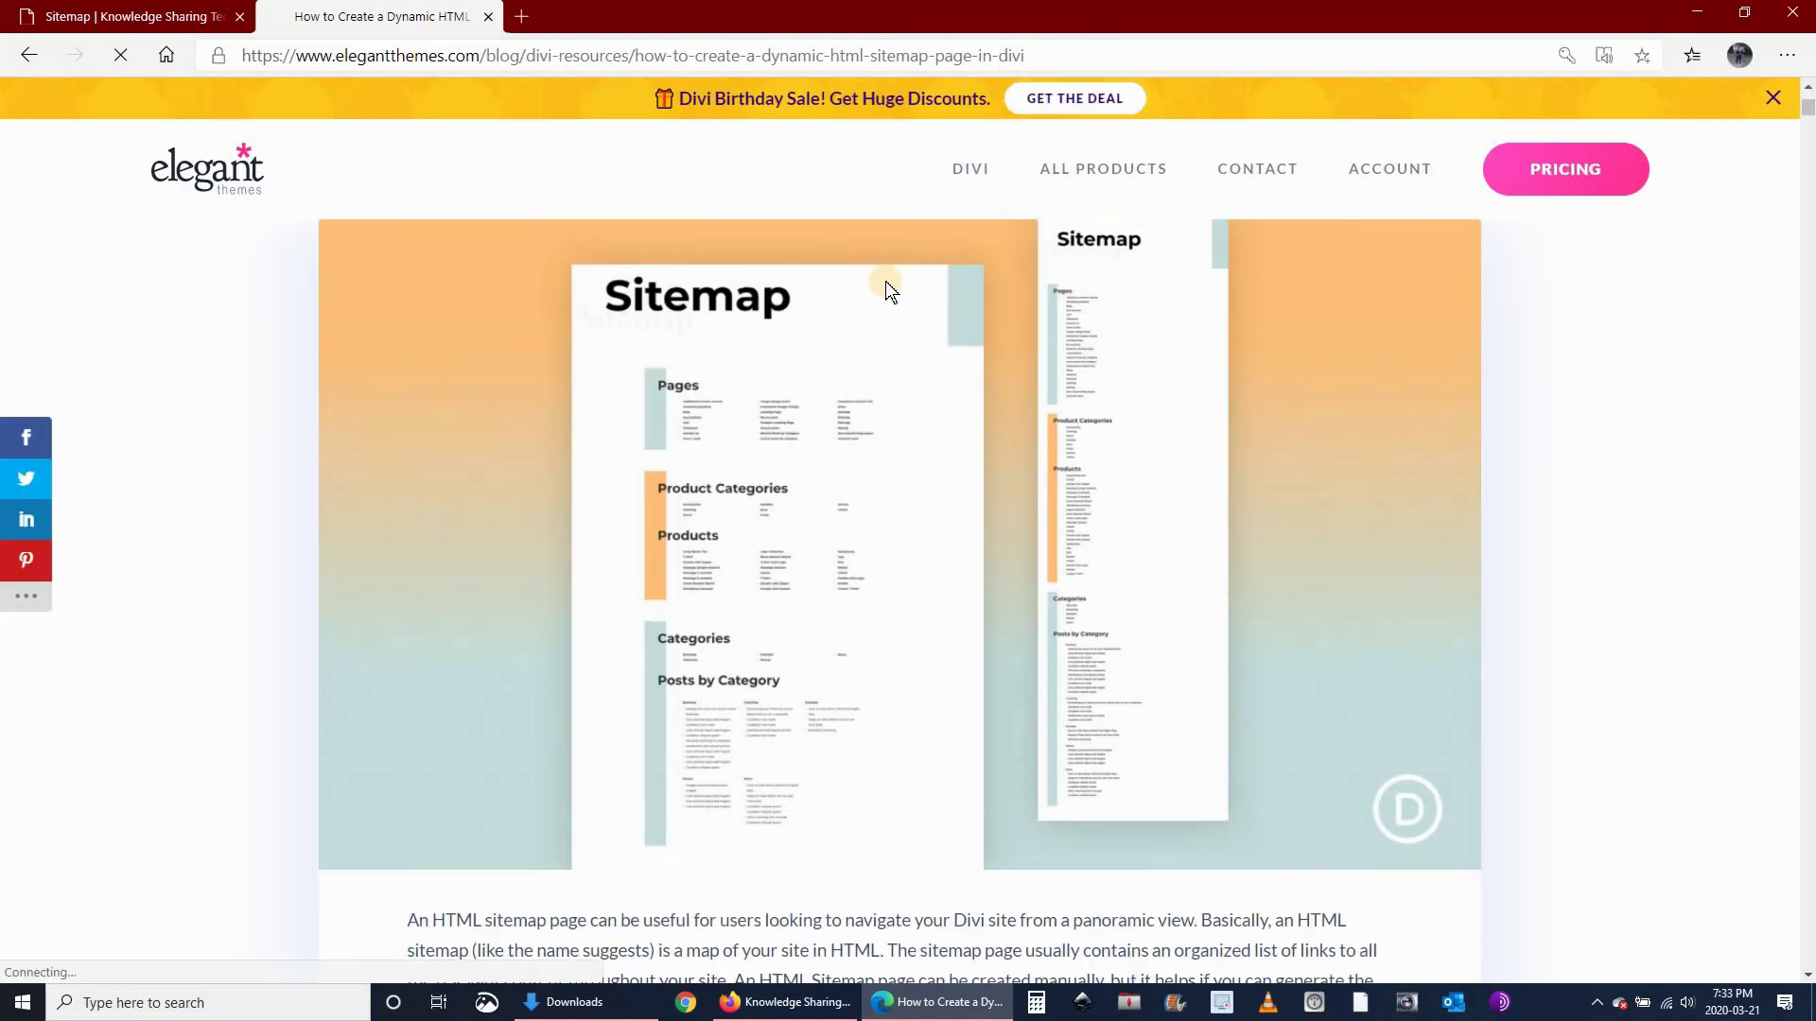
pyautogui.scroll(-2, 785, 482)
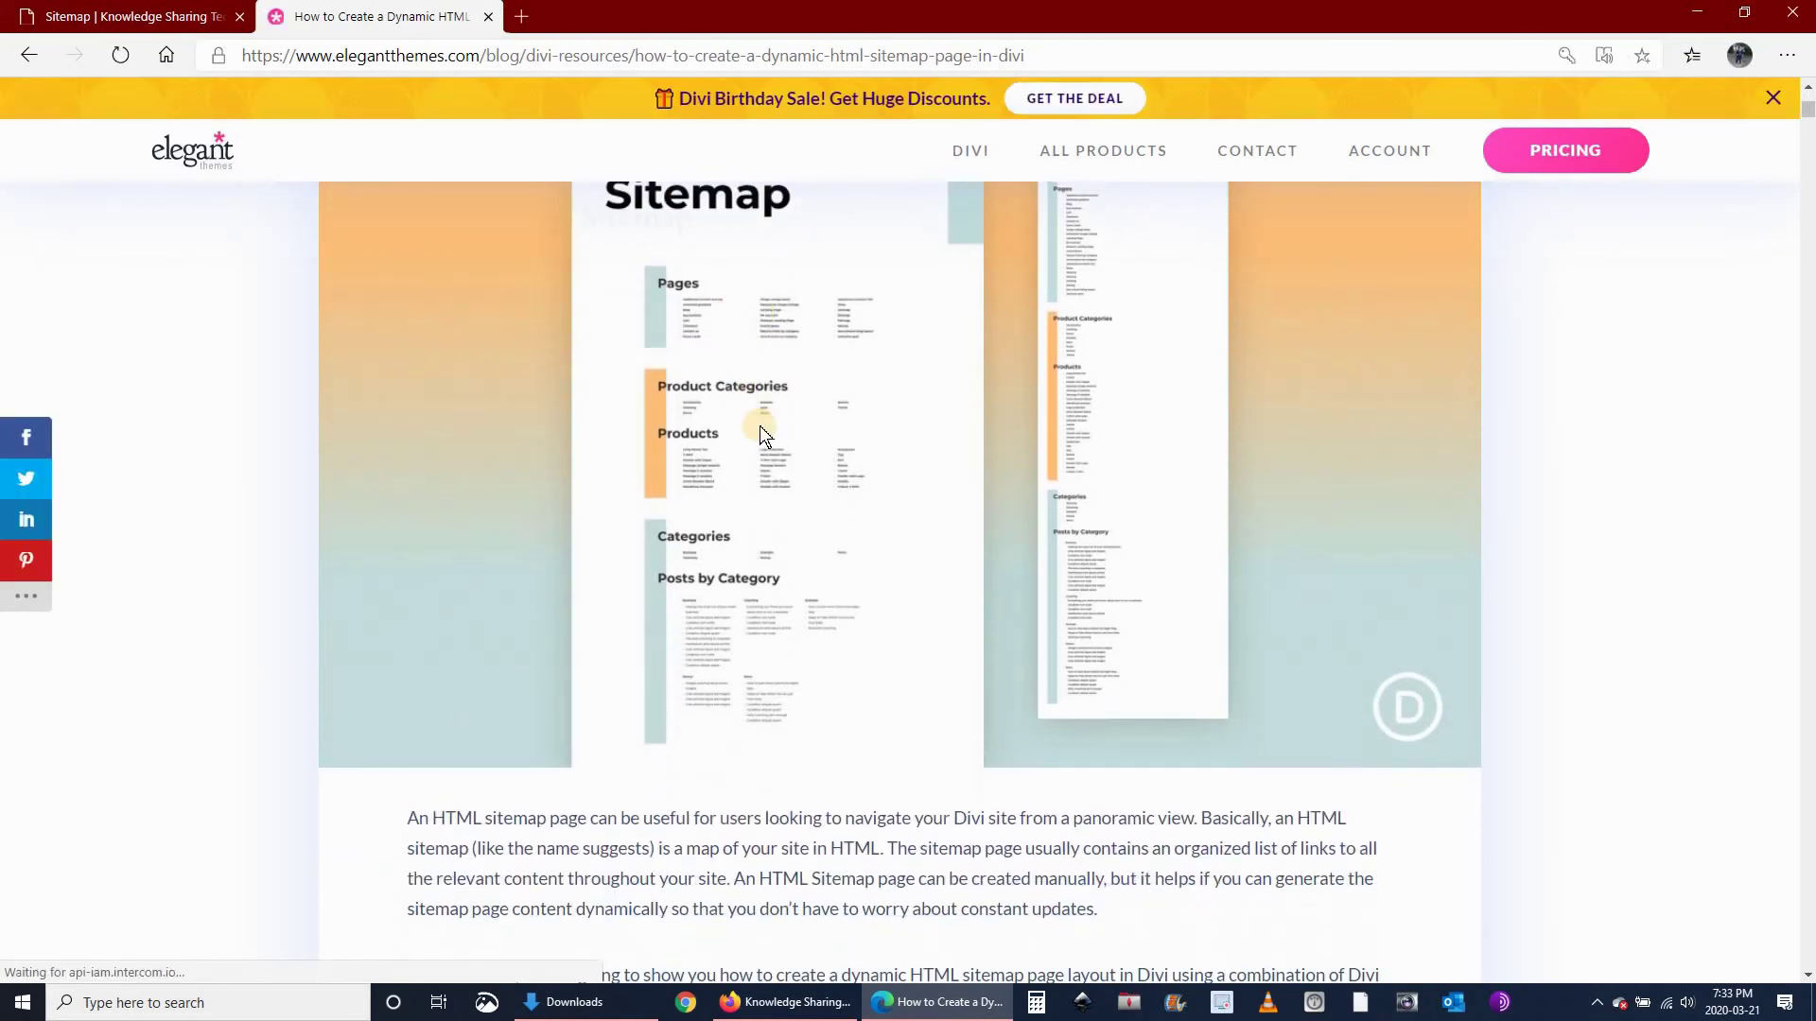
pyautogui.scroll(2, 761, 412)
pyautogui.scroll(-15, 786, 479)
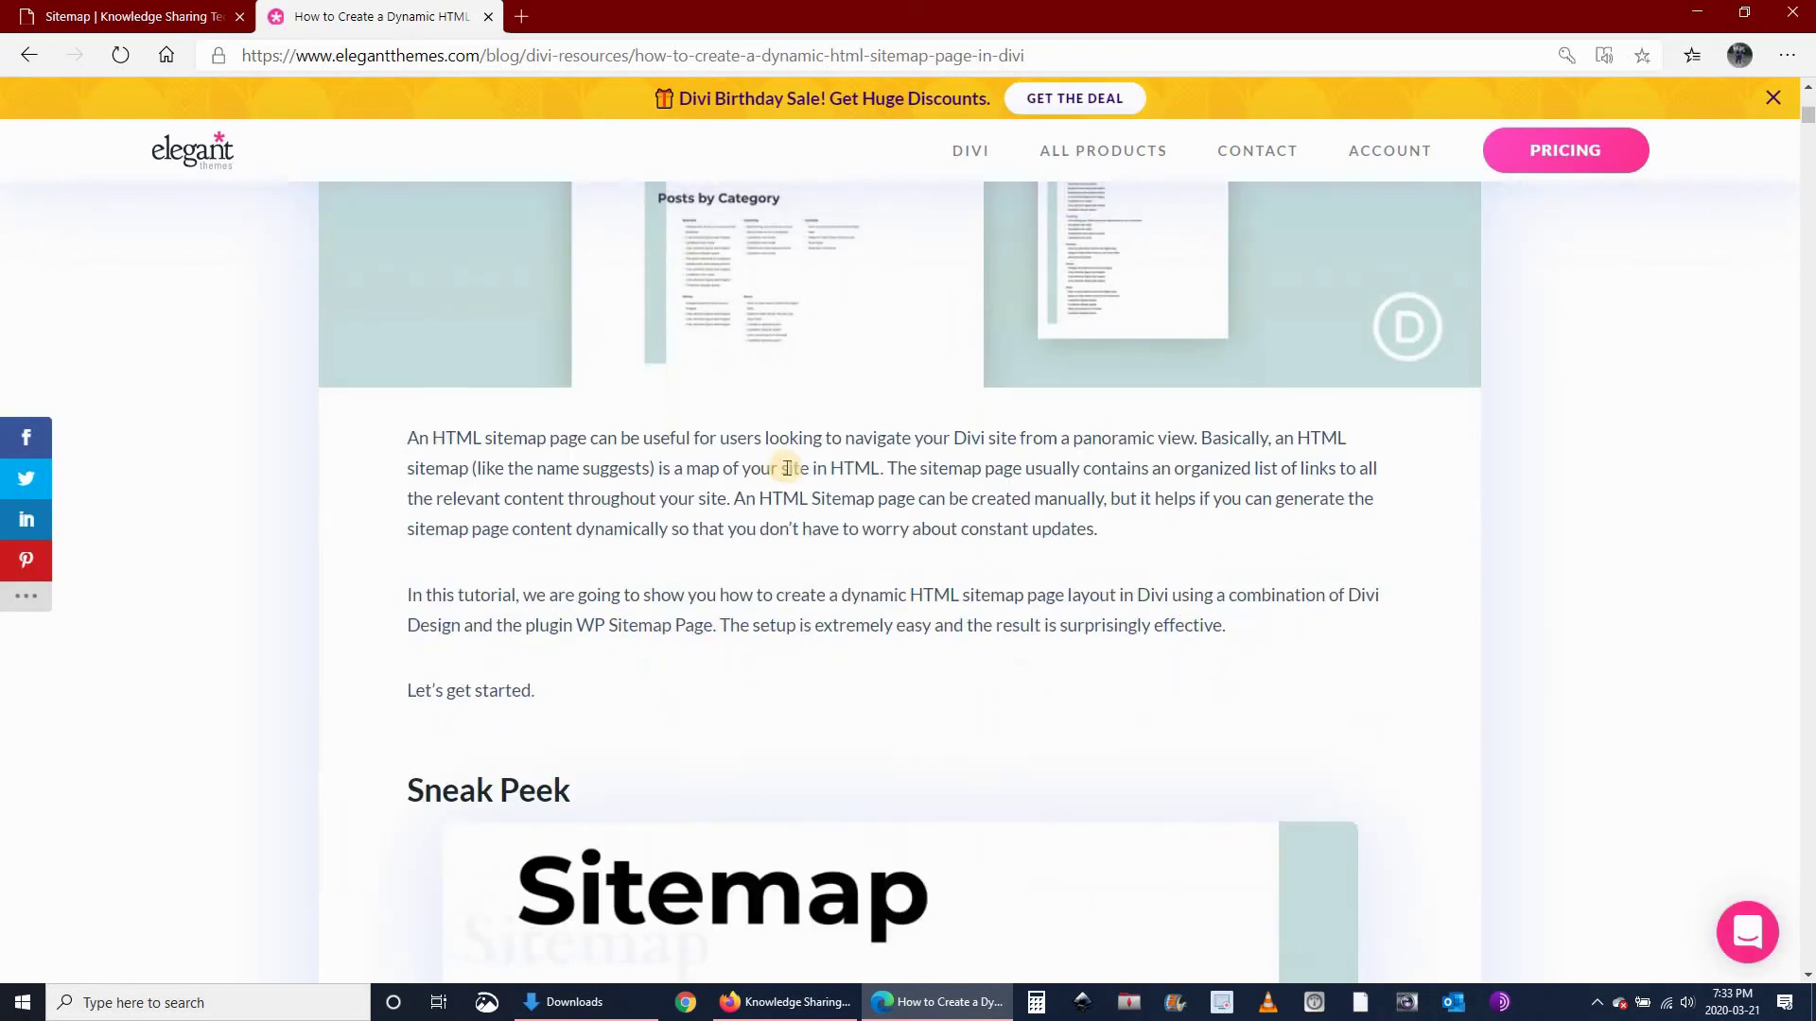
pyautogui.scroll(-13, 751, 354)
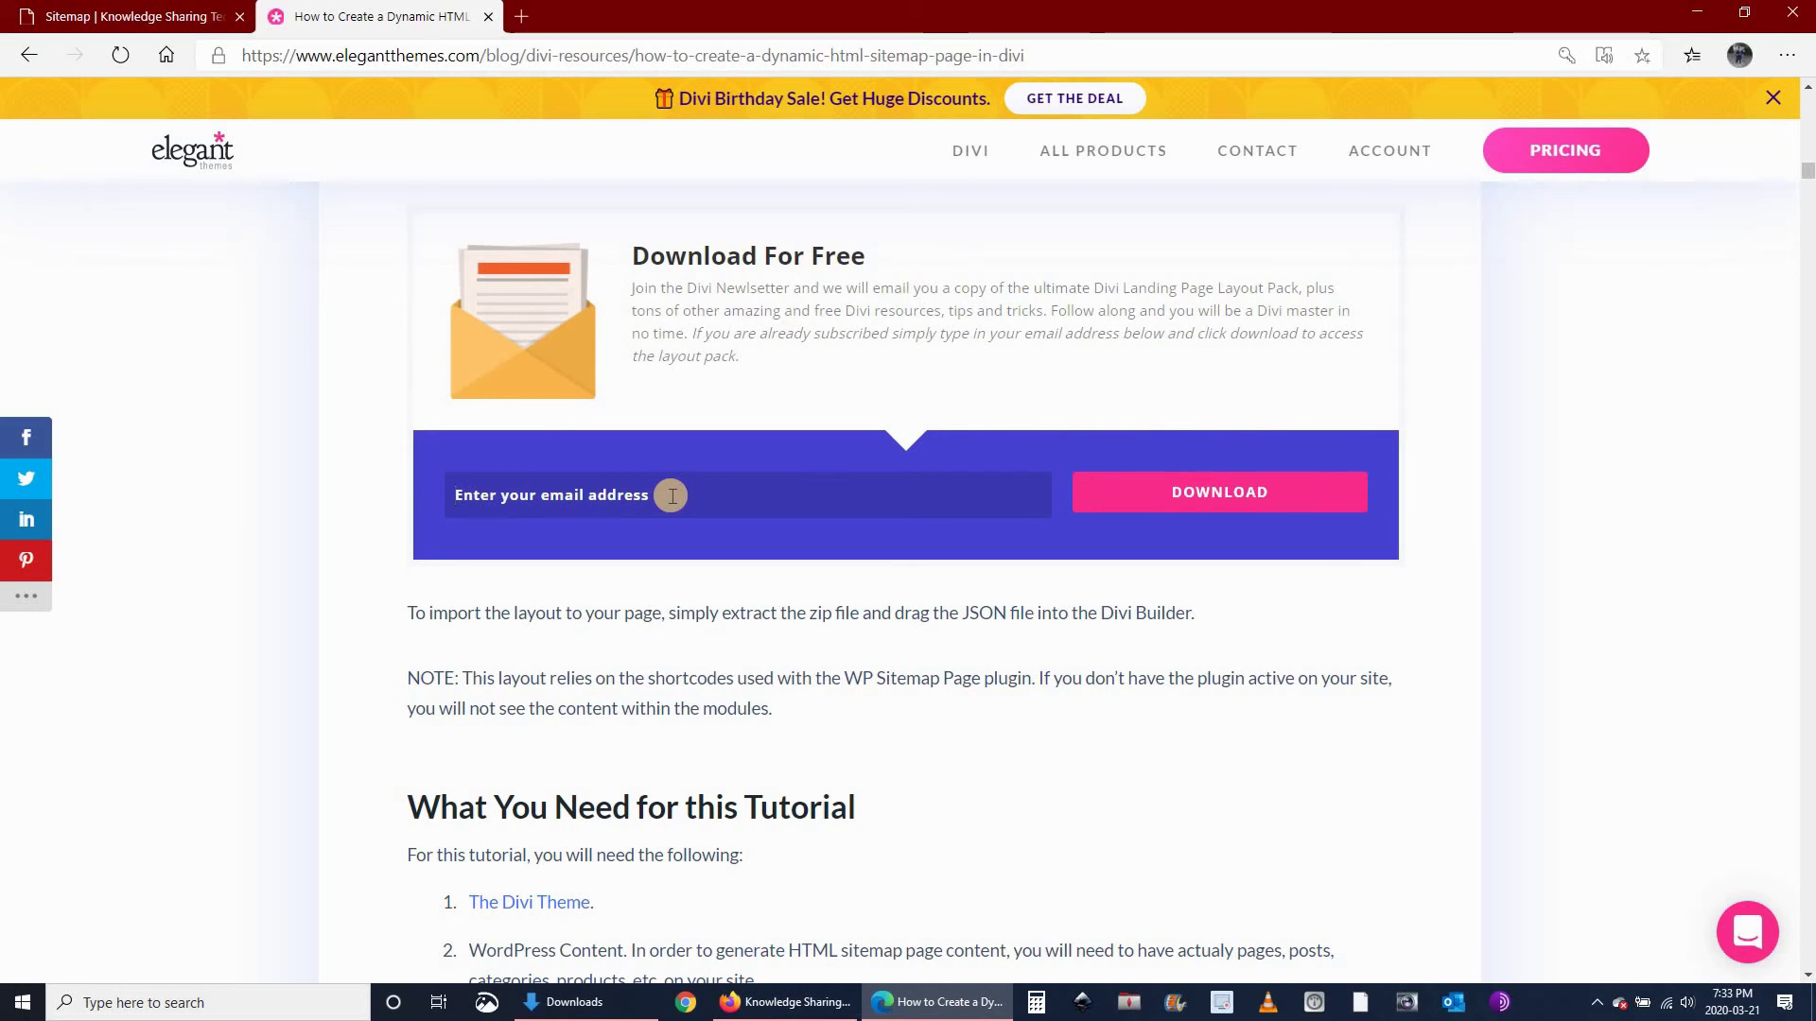
# - Paste the saved e-mail address into the Download For Free form's e-mail field
pyautogui.press('super+v')
pyautogui.press('Down')
pyautogui.press('Down')
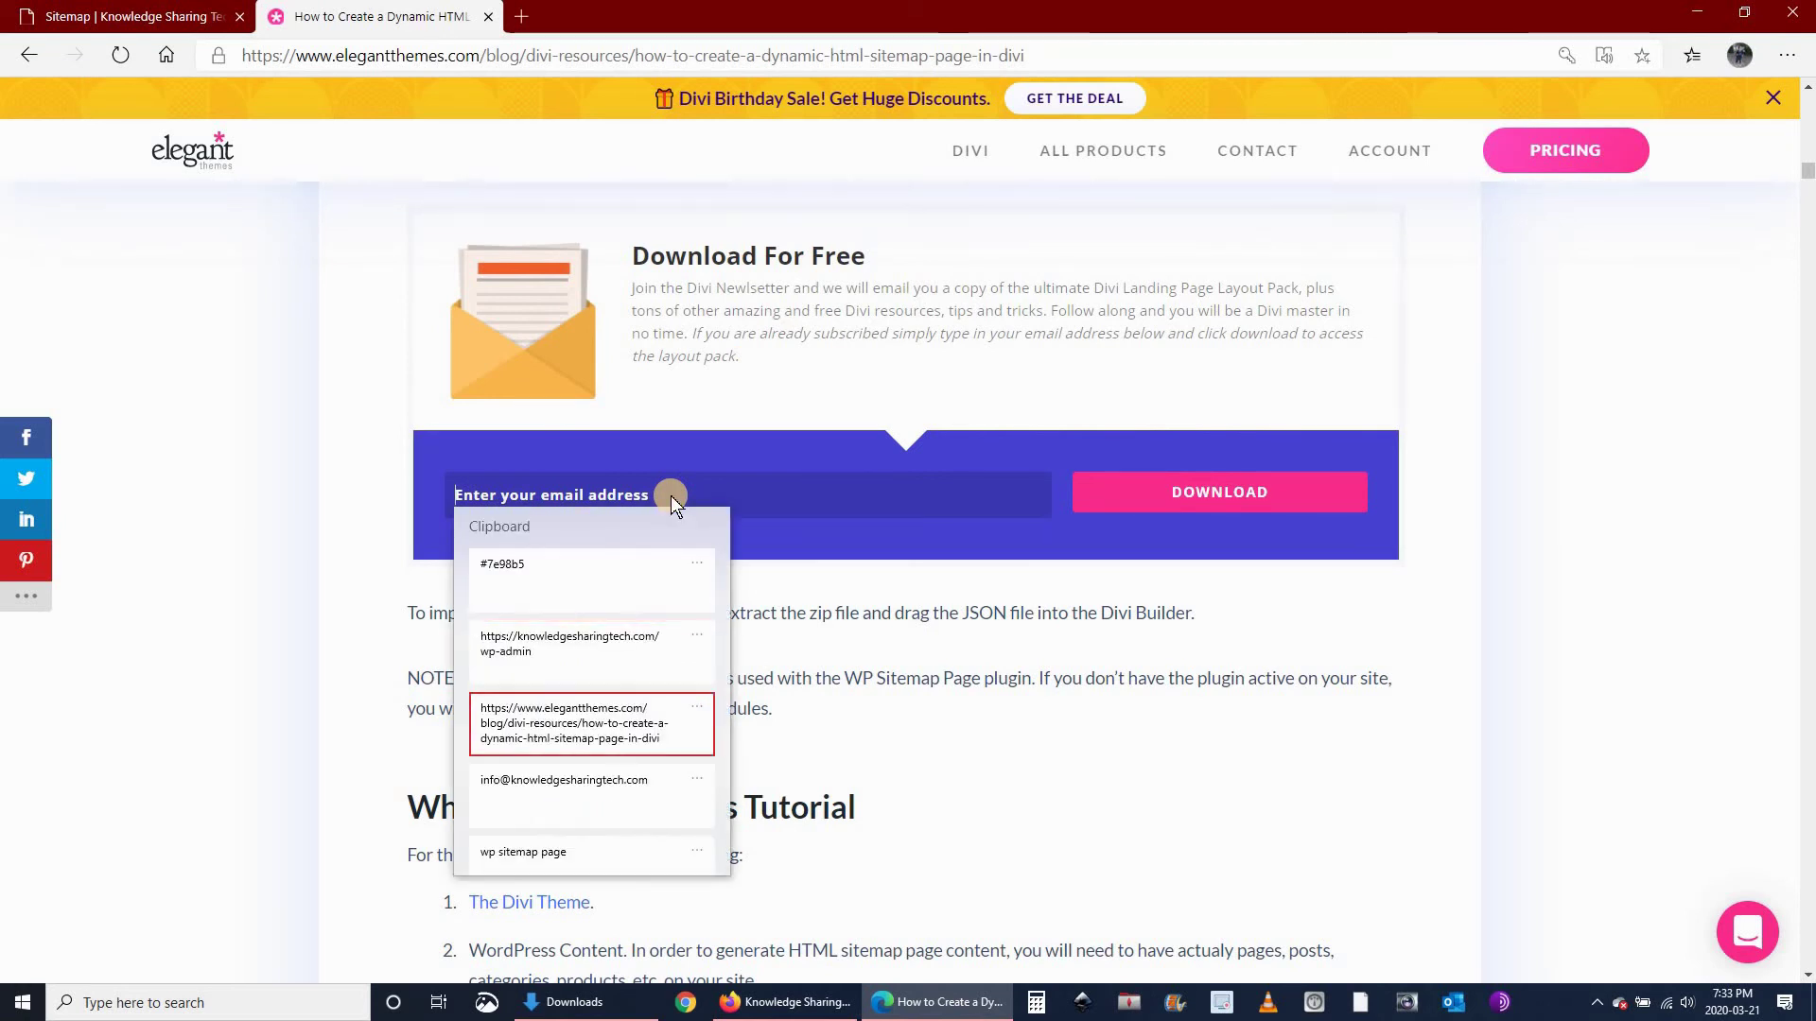
pyautogui.press('Down')
pyautogui.press('Return')
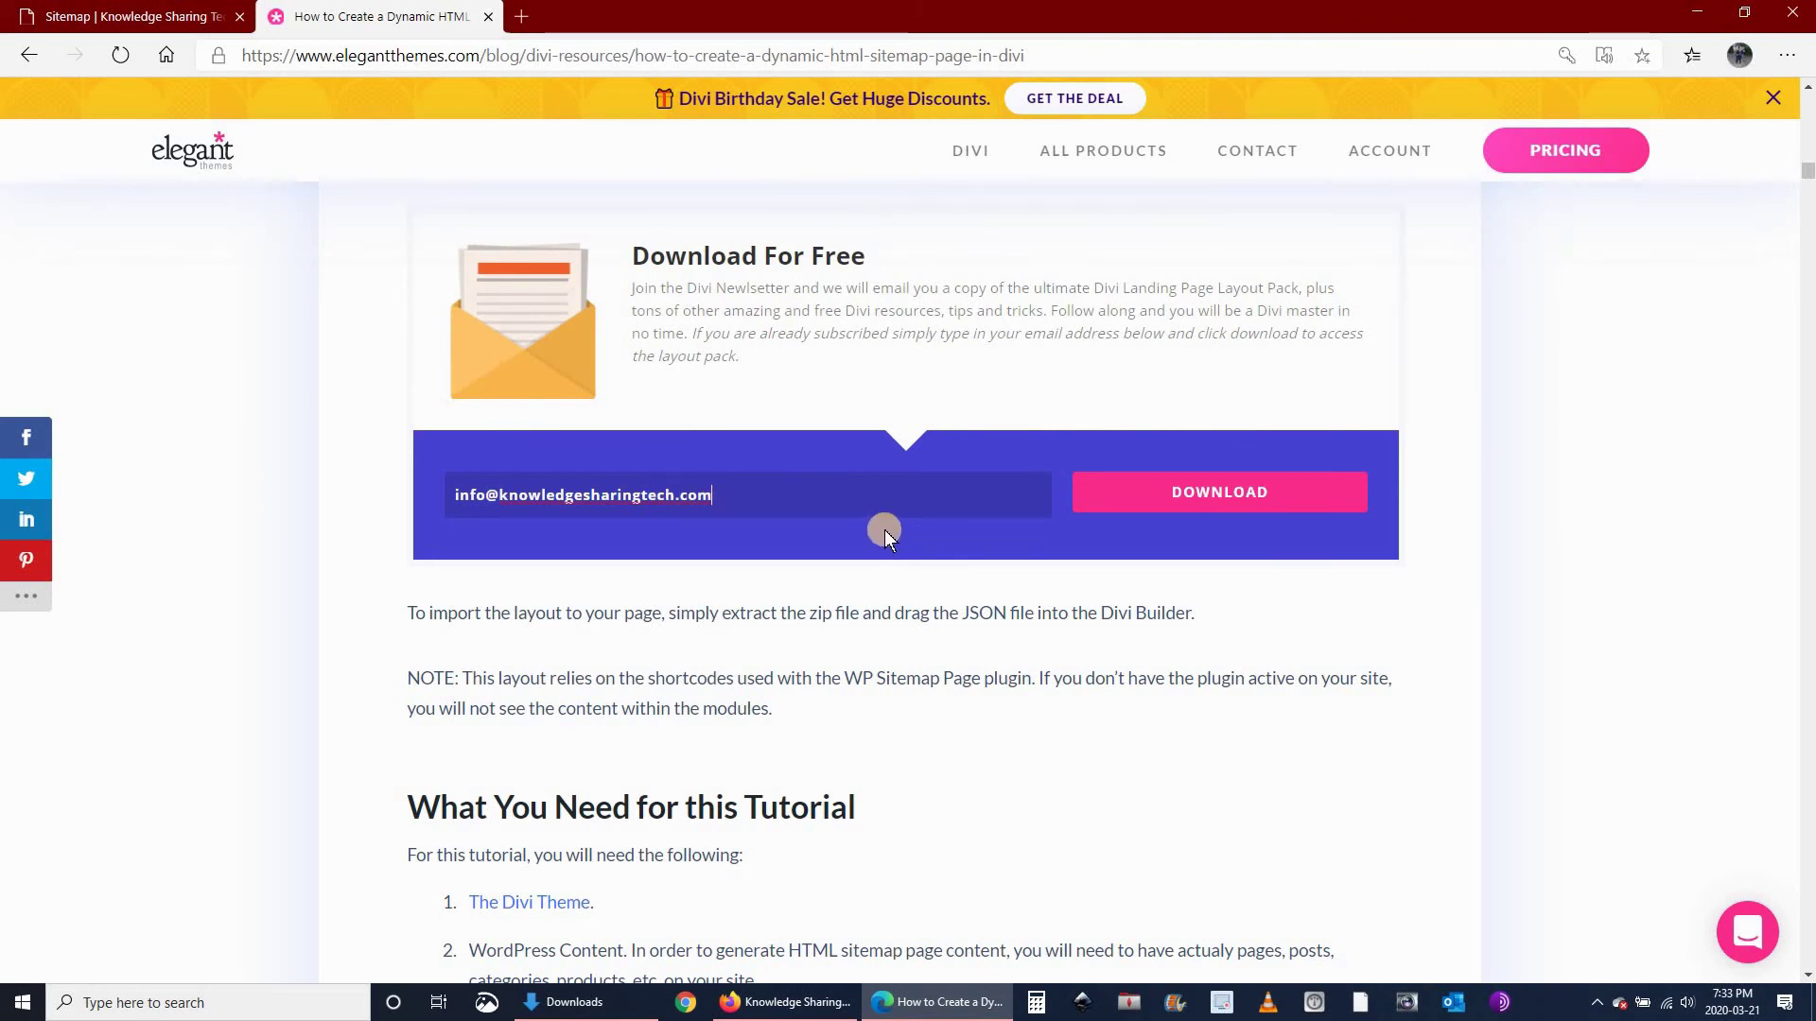
pyautogui.press('super+v')
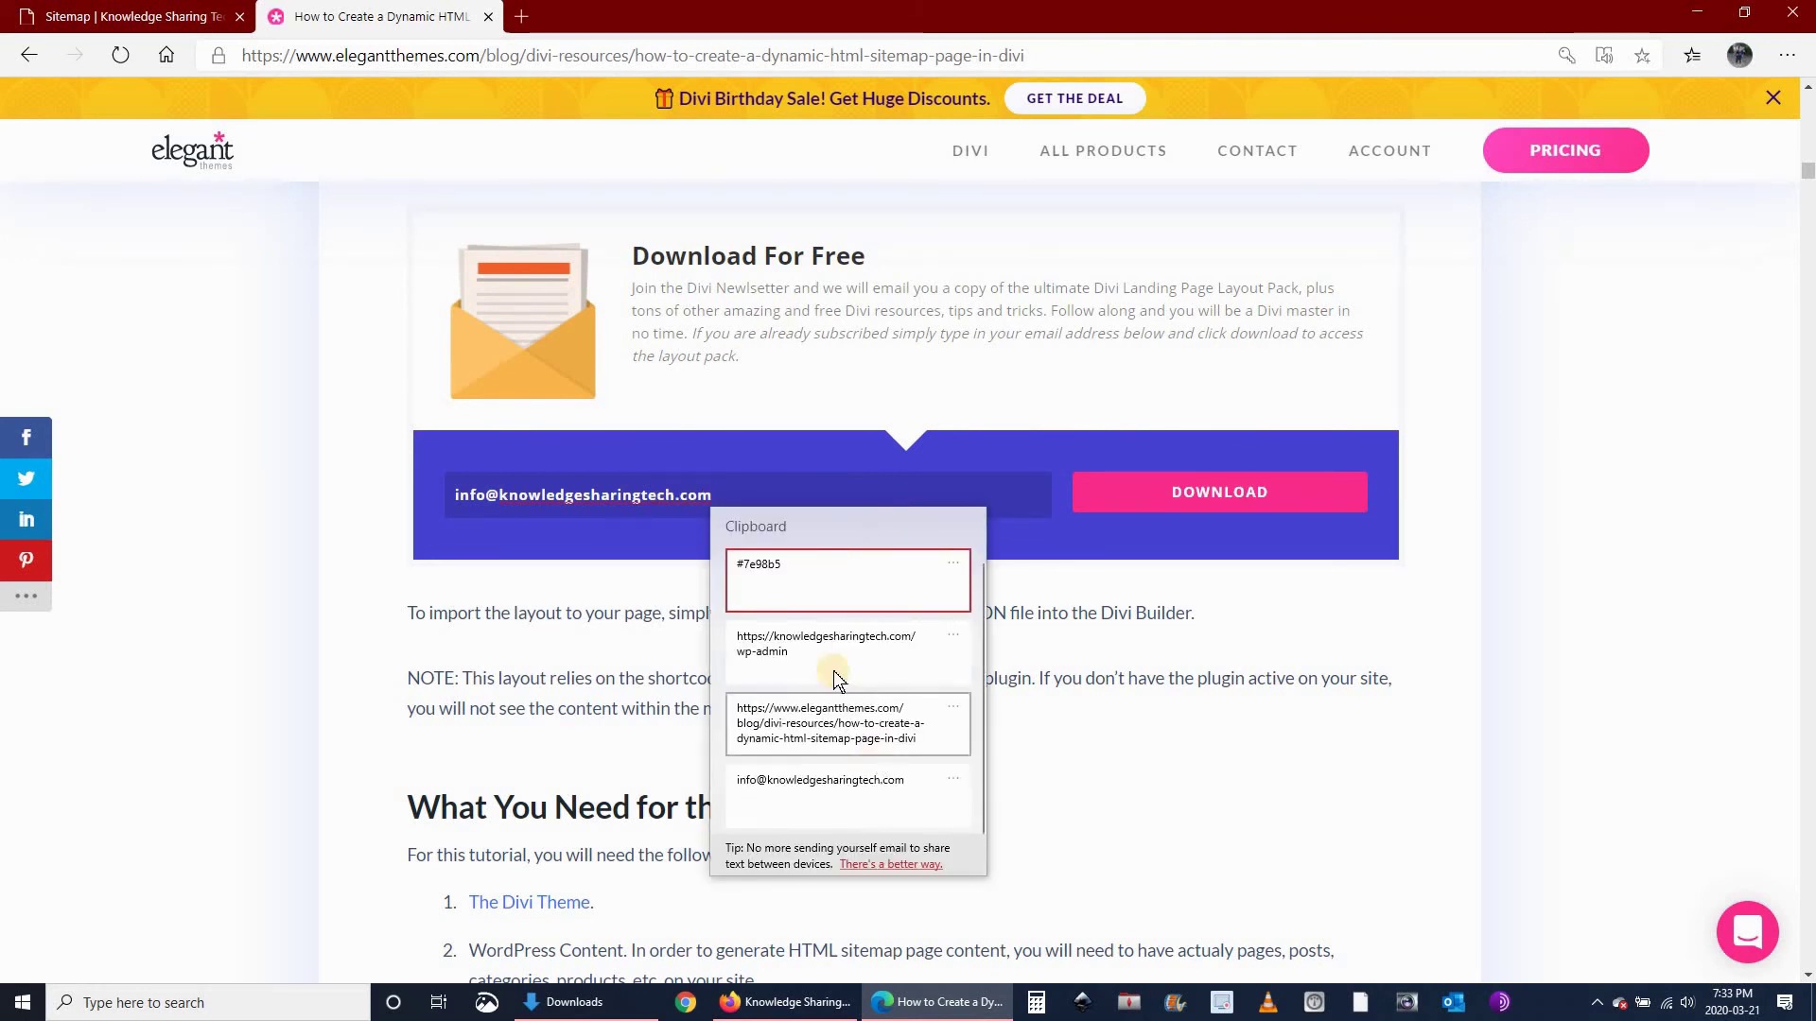
pyautogui.click(1608, 560)
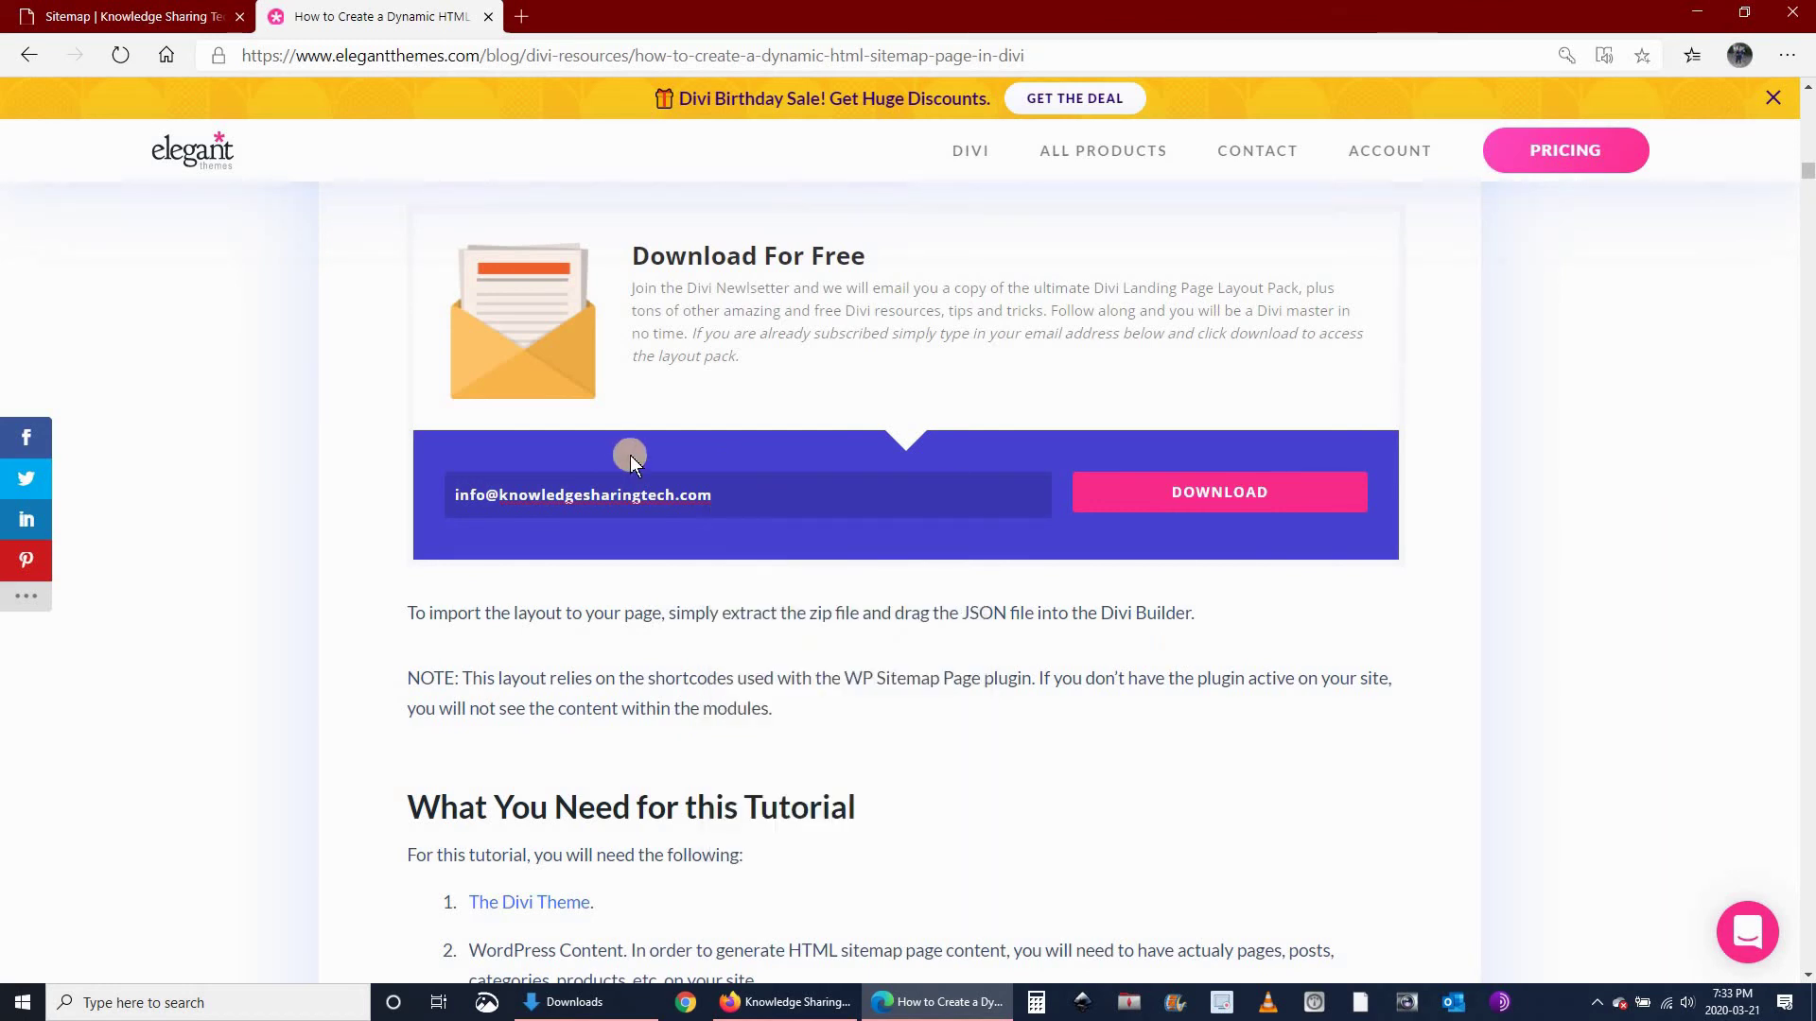
pyautogui.click(733, 490)
# - Submit the e-mail, download Divi-Sitemap-Layout.json_.zip via 'Download the Files', and open it
pyautogui.click(1222, 494)
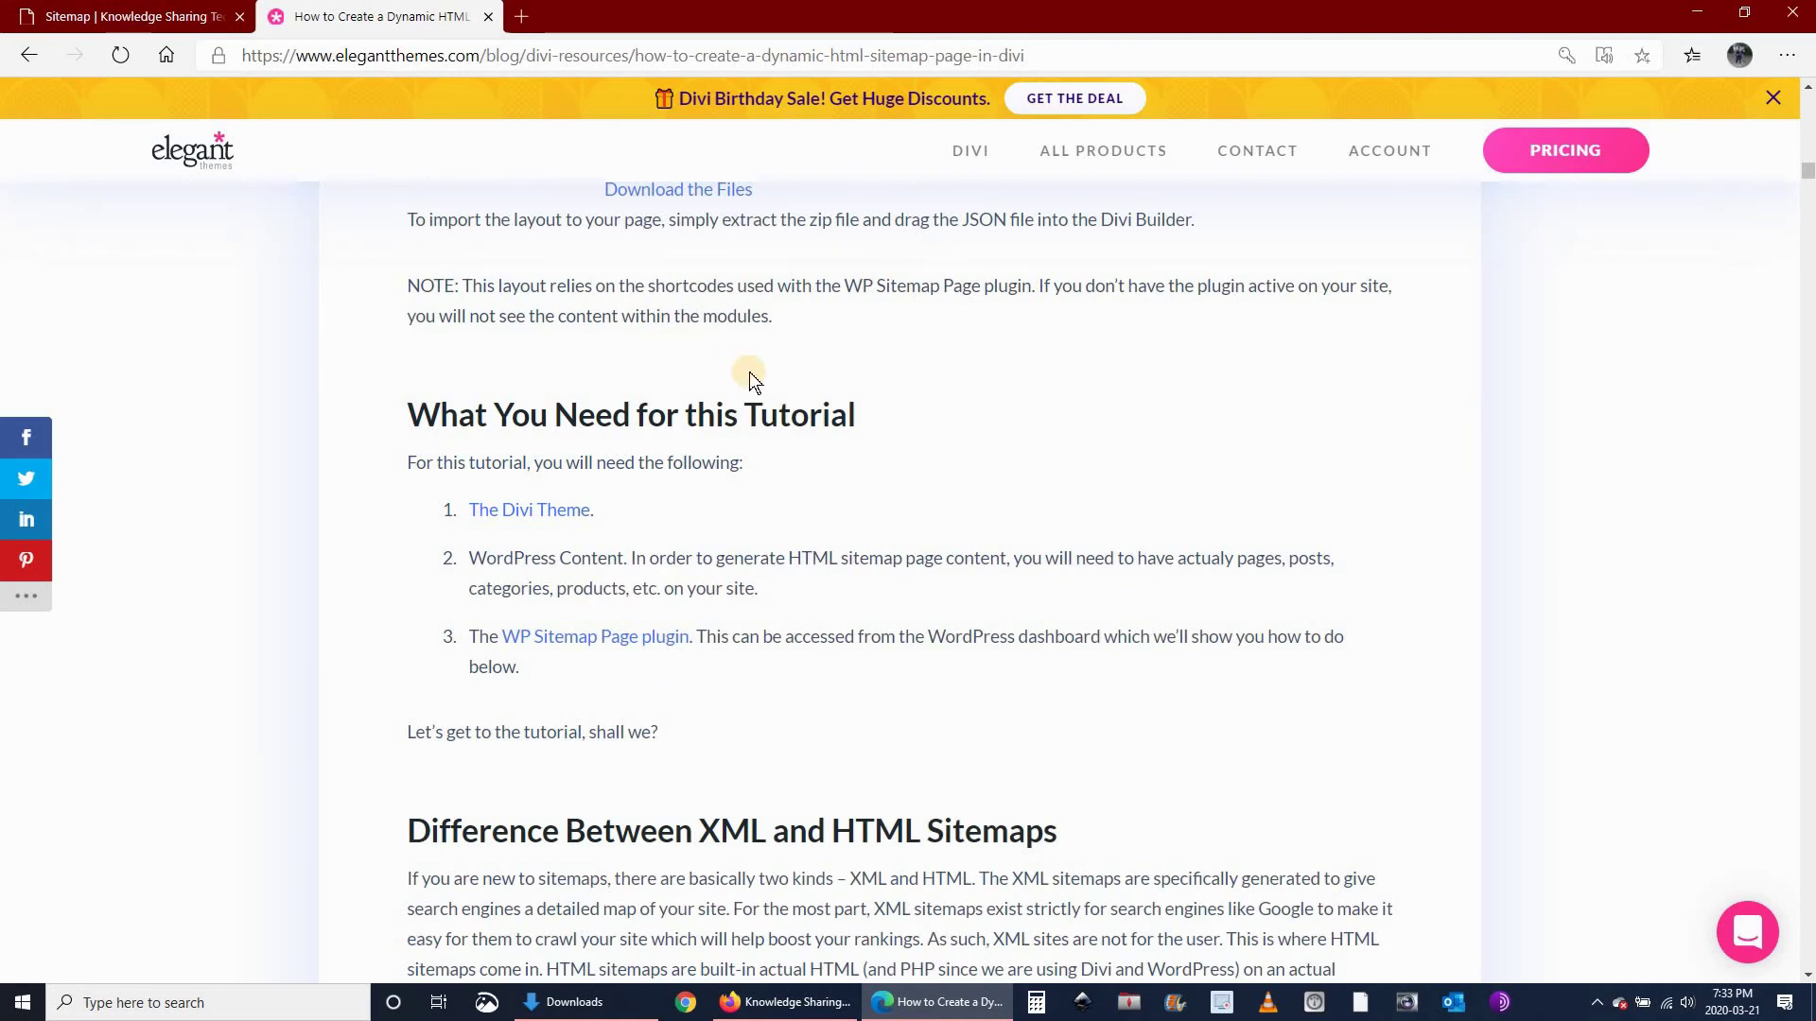
pyautogui.scroll(3, 749, 379)
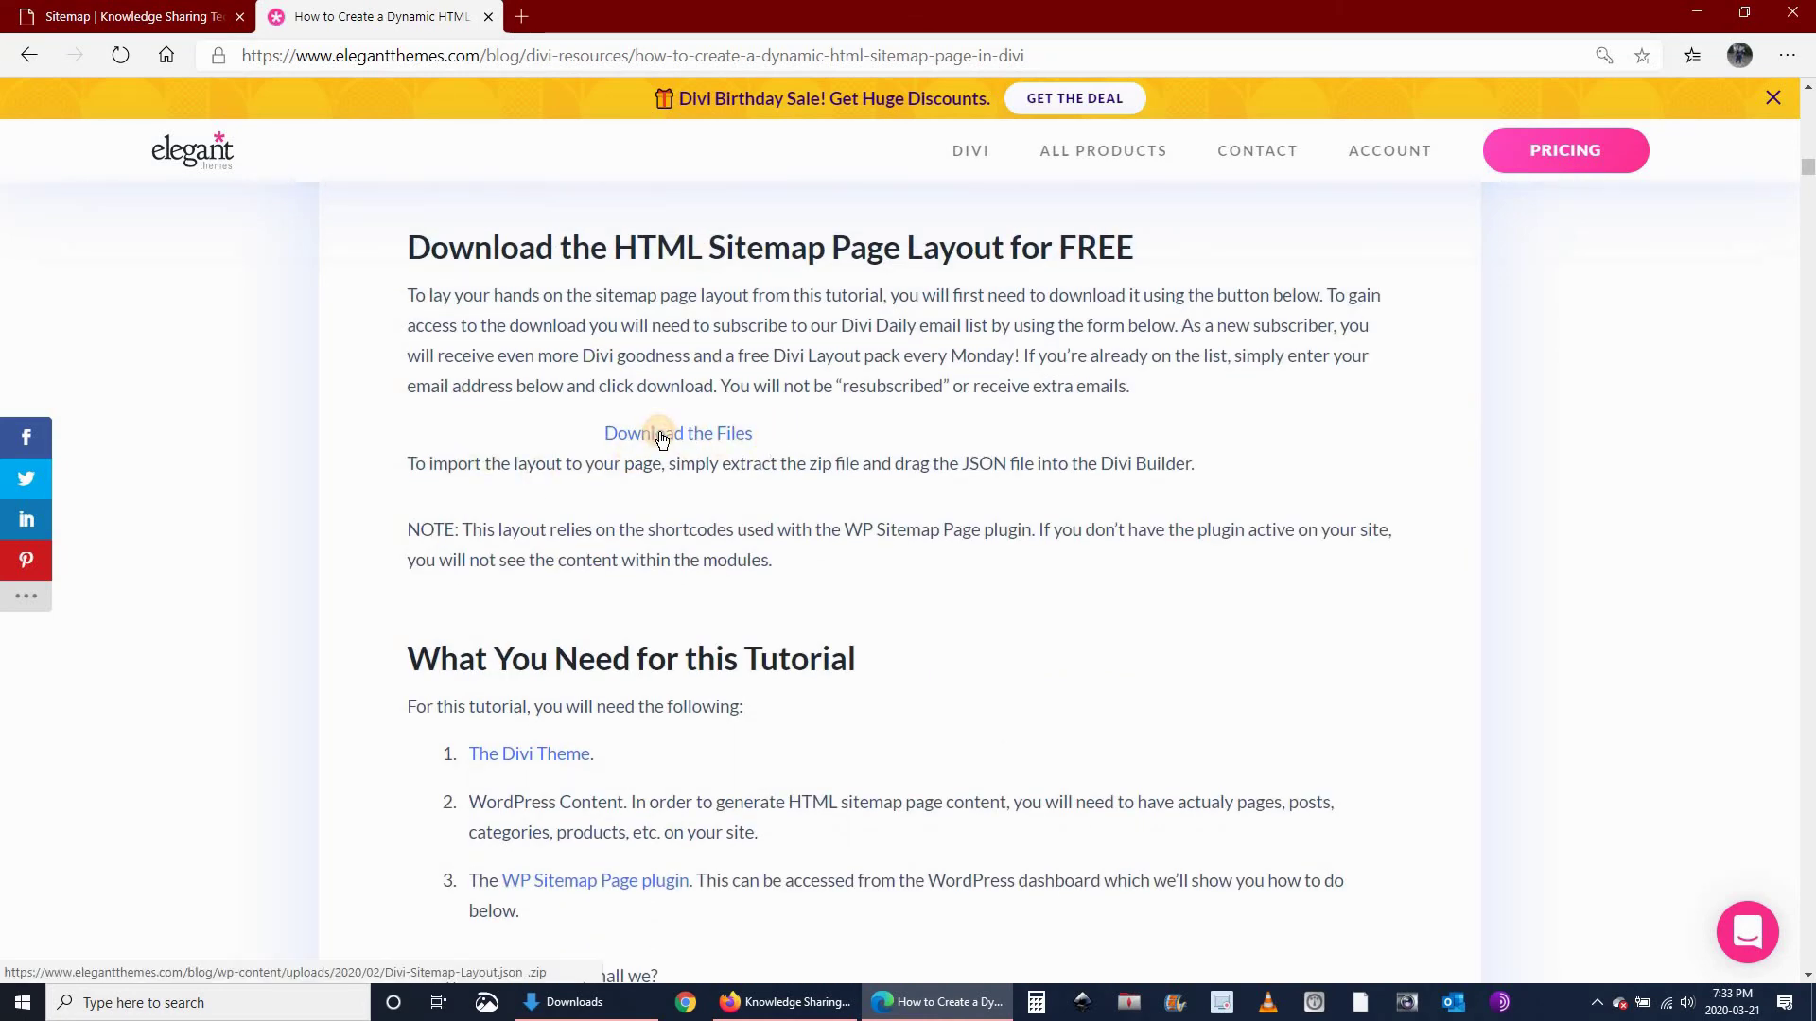
pyautogui.click(661, 438)
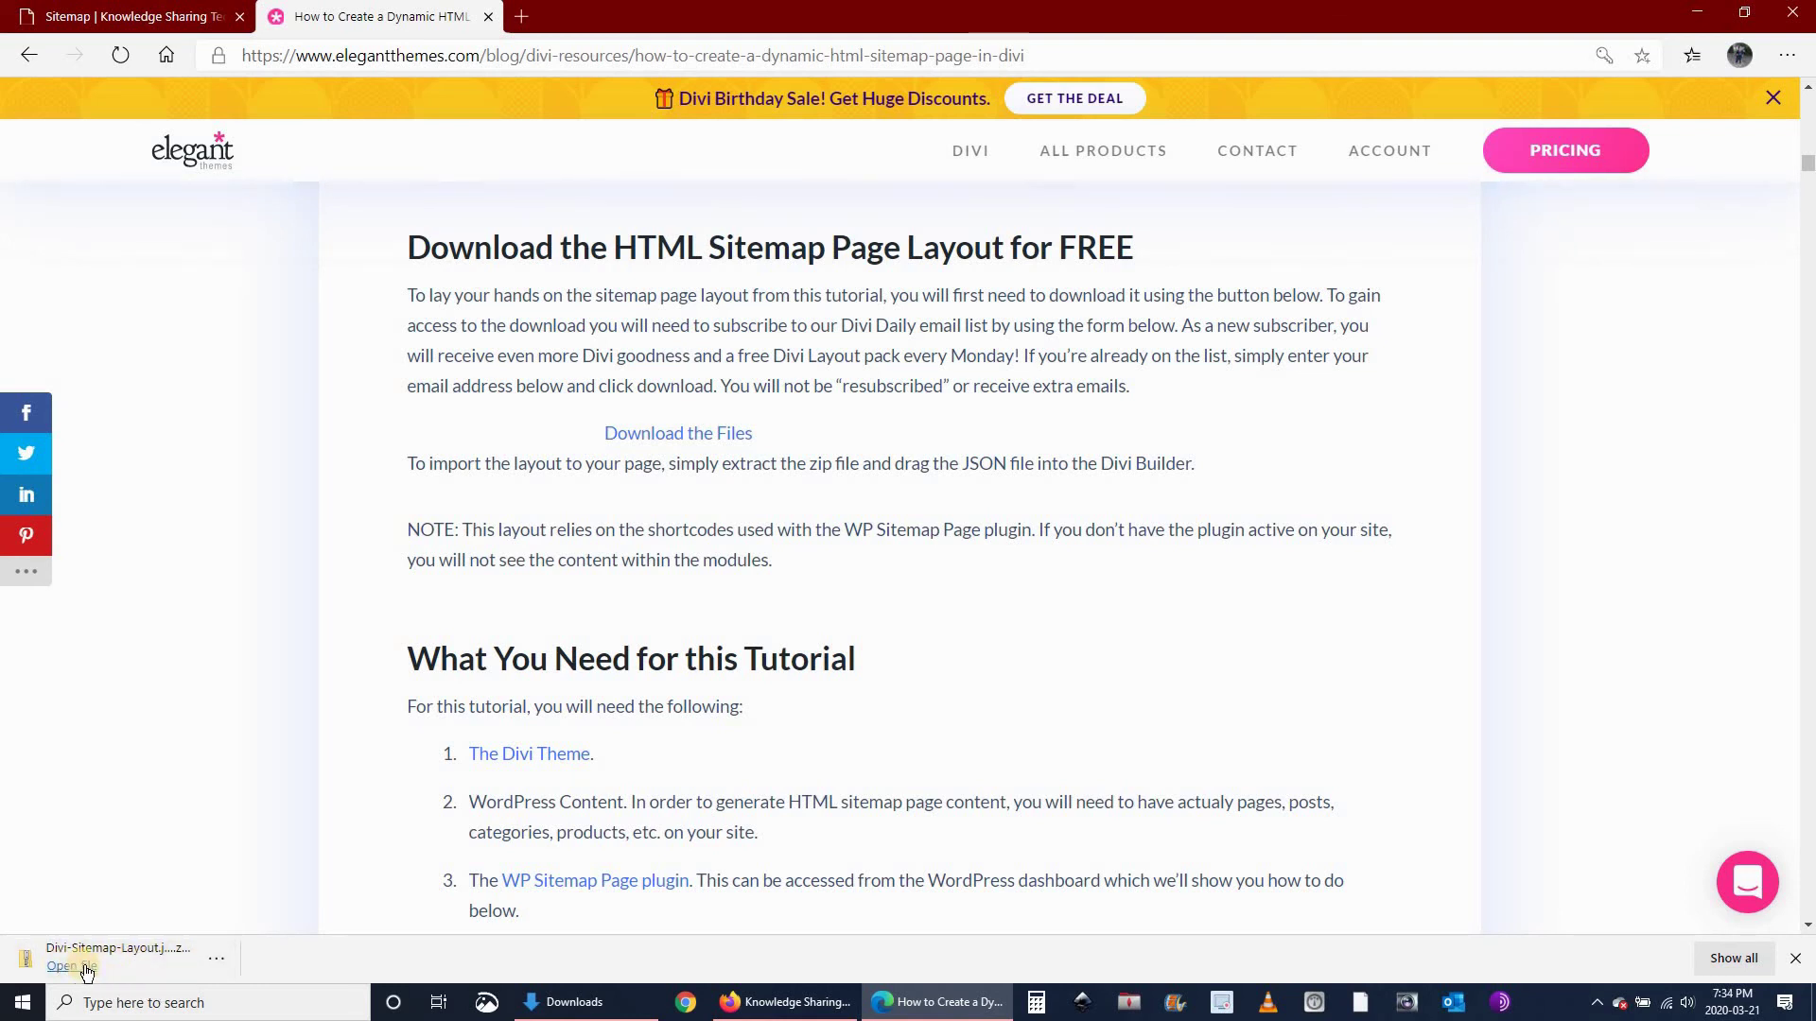
pyautogui.click(73, 967)
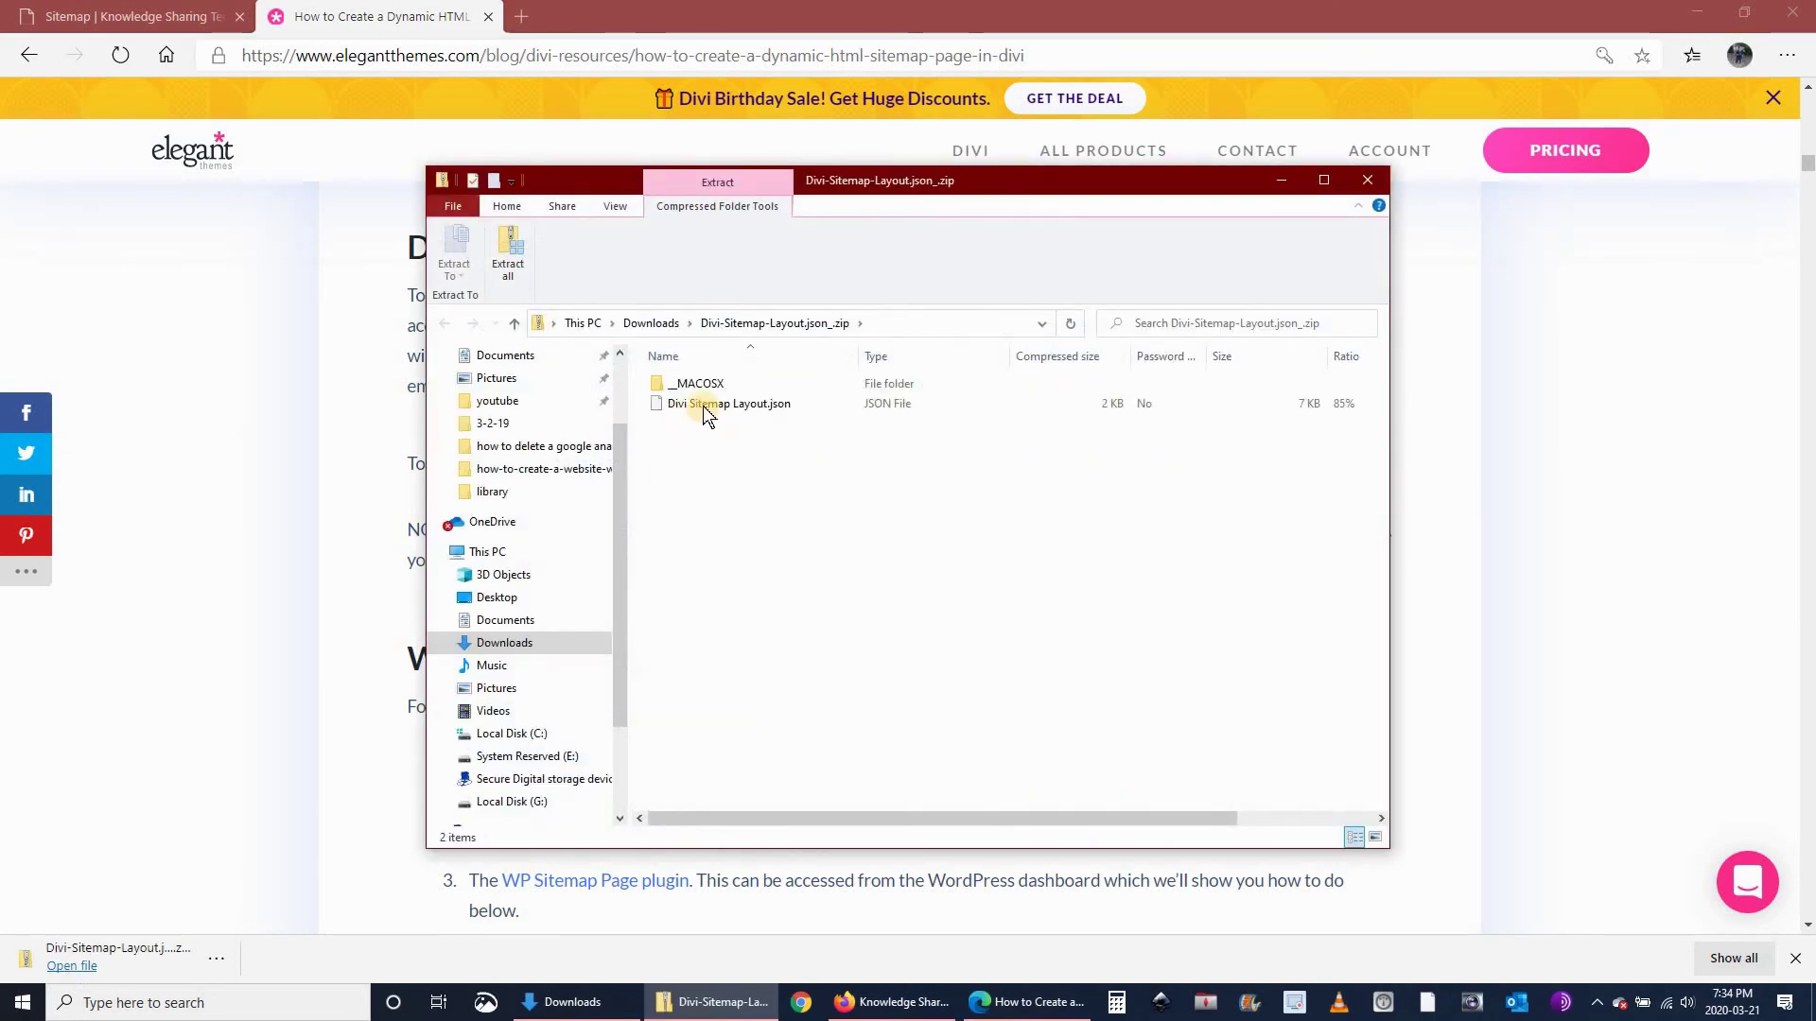
# - Copy Divi Sitemap Layout.json and the __MACOSX folder from the zip into Downloads, then minimize Explorer
pyautogui.click(704, 407)
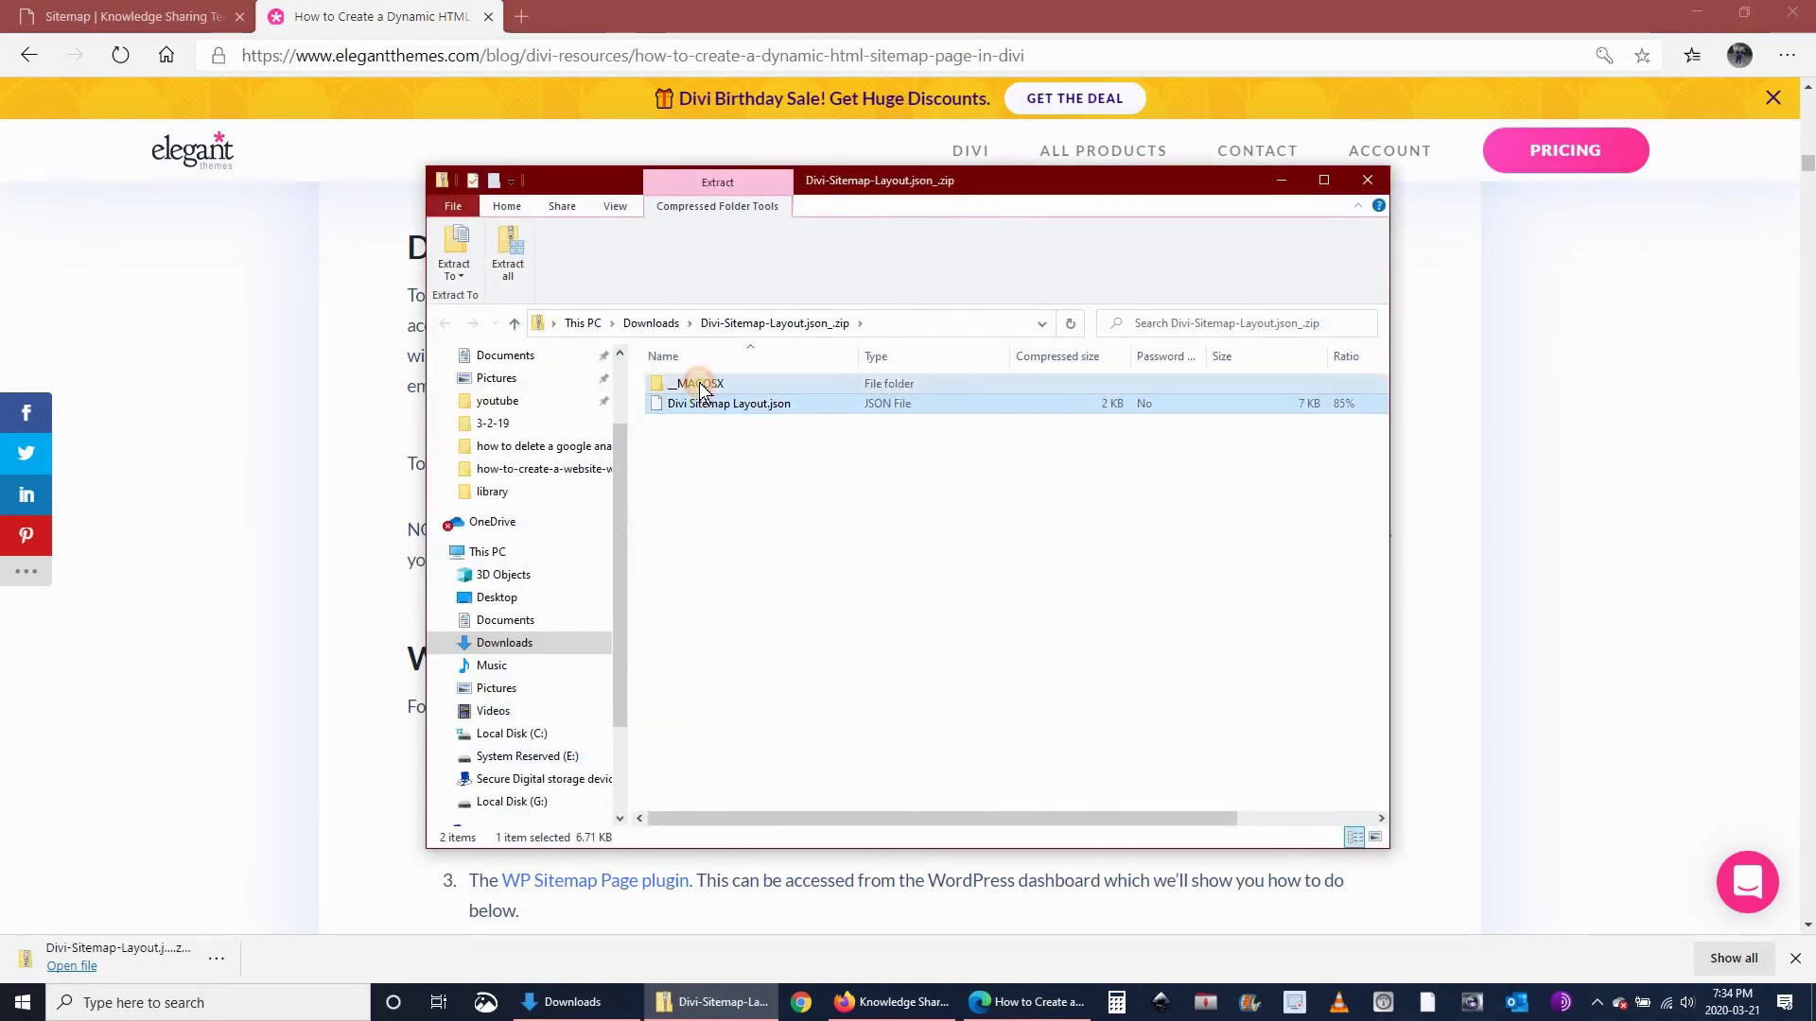
pyautogui.keyDown('ctrl'); pyautogui.click(692, 383); pyautogui.keyUp('ctrl')
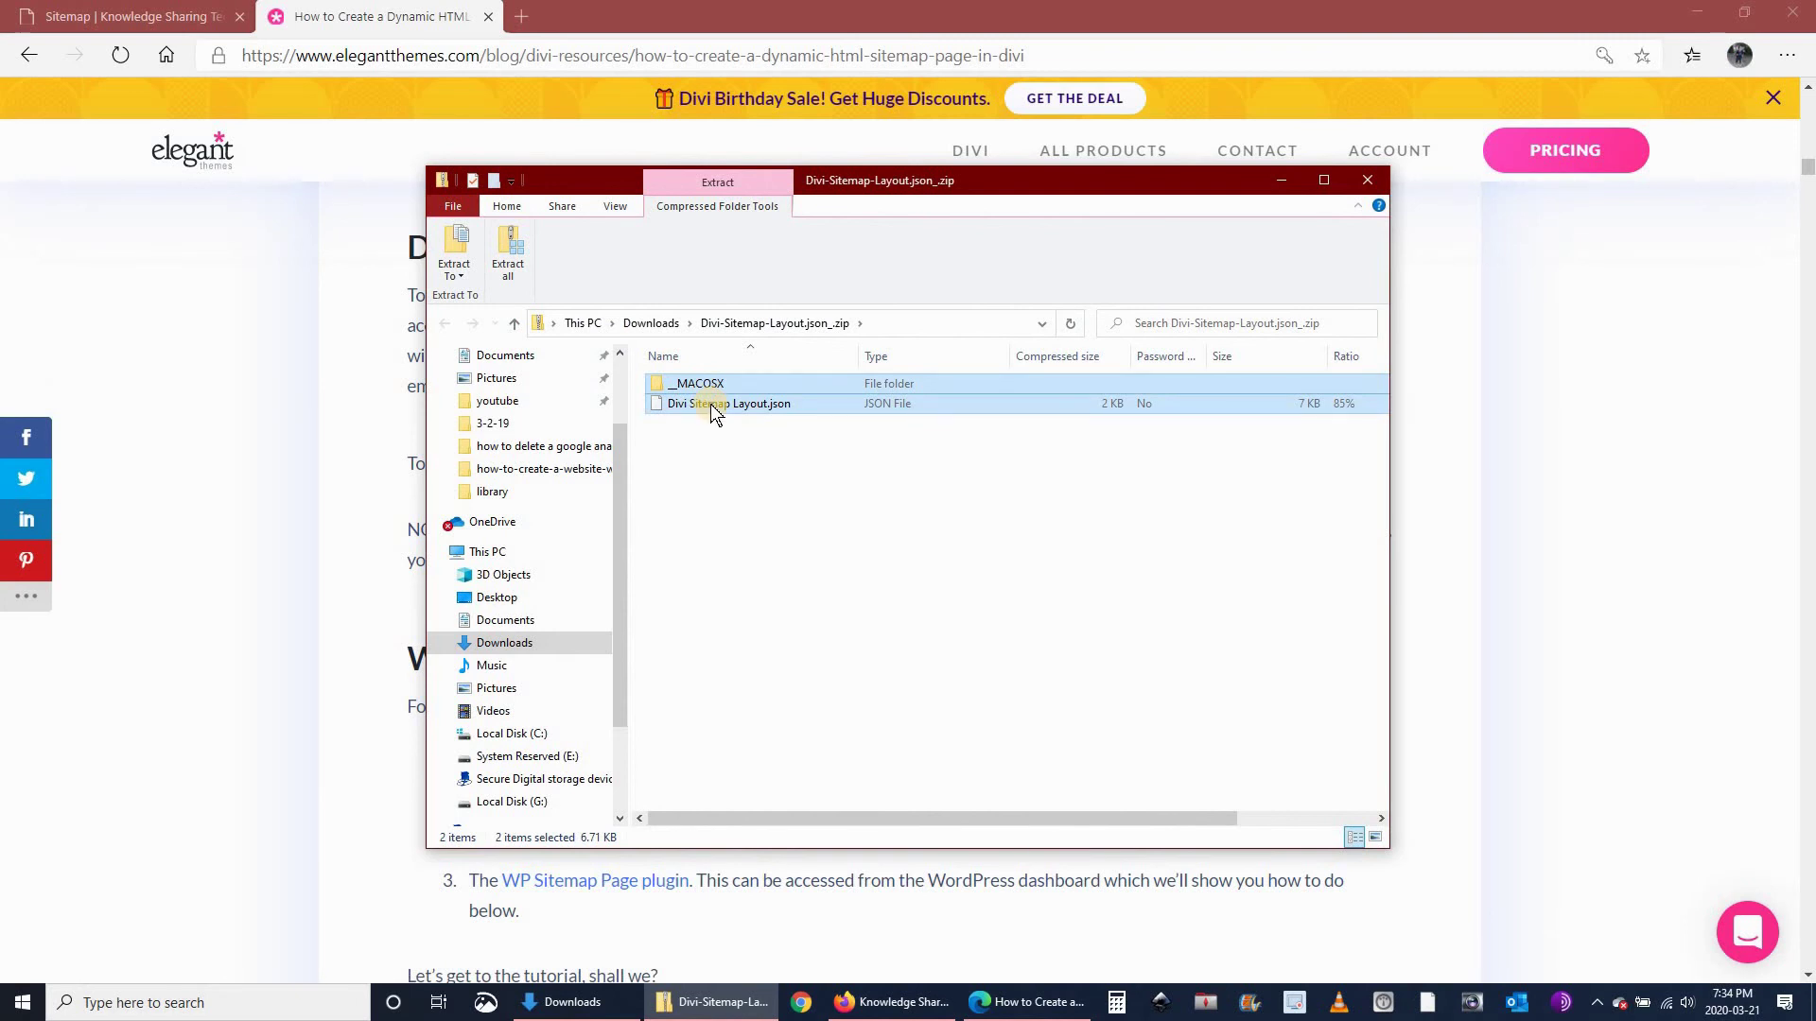
pyautogui.moveTo(707, 393); pyautogui.dragTo(664, 327)
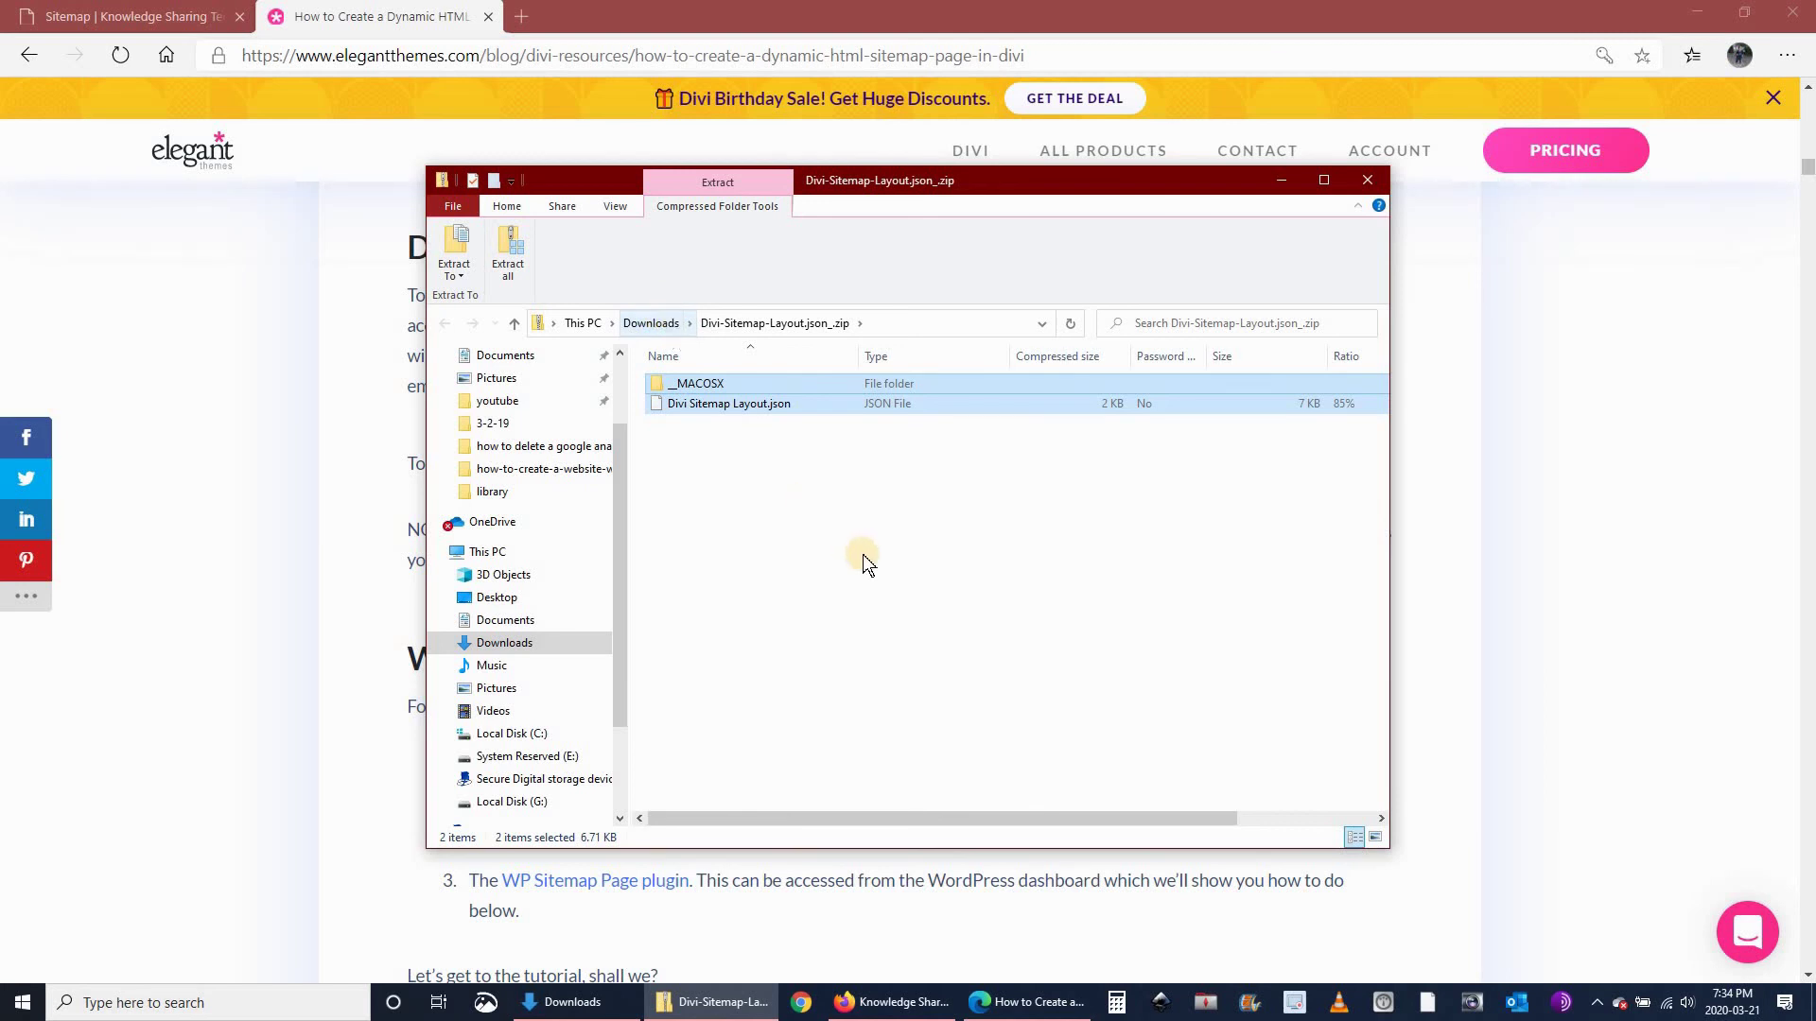
pyautogui.click(653, 324)
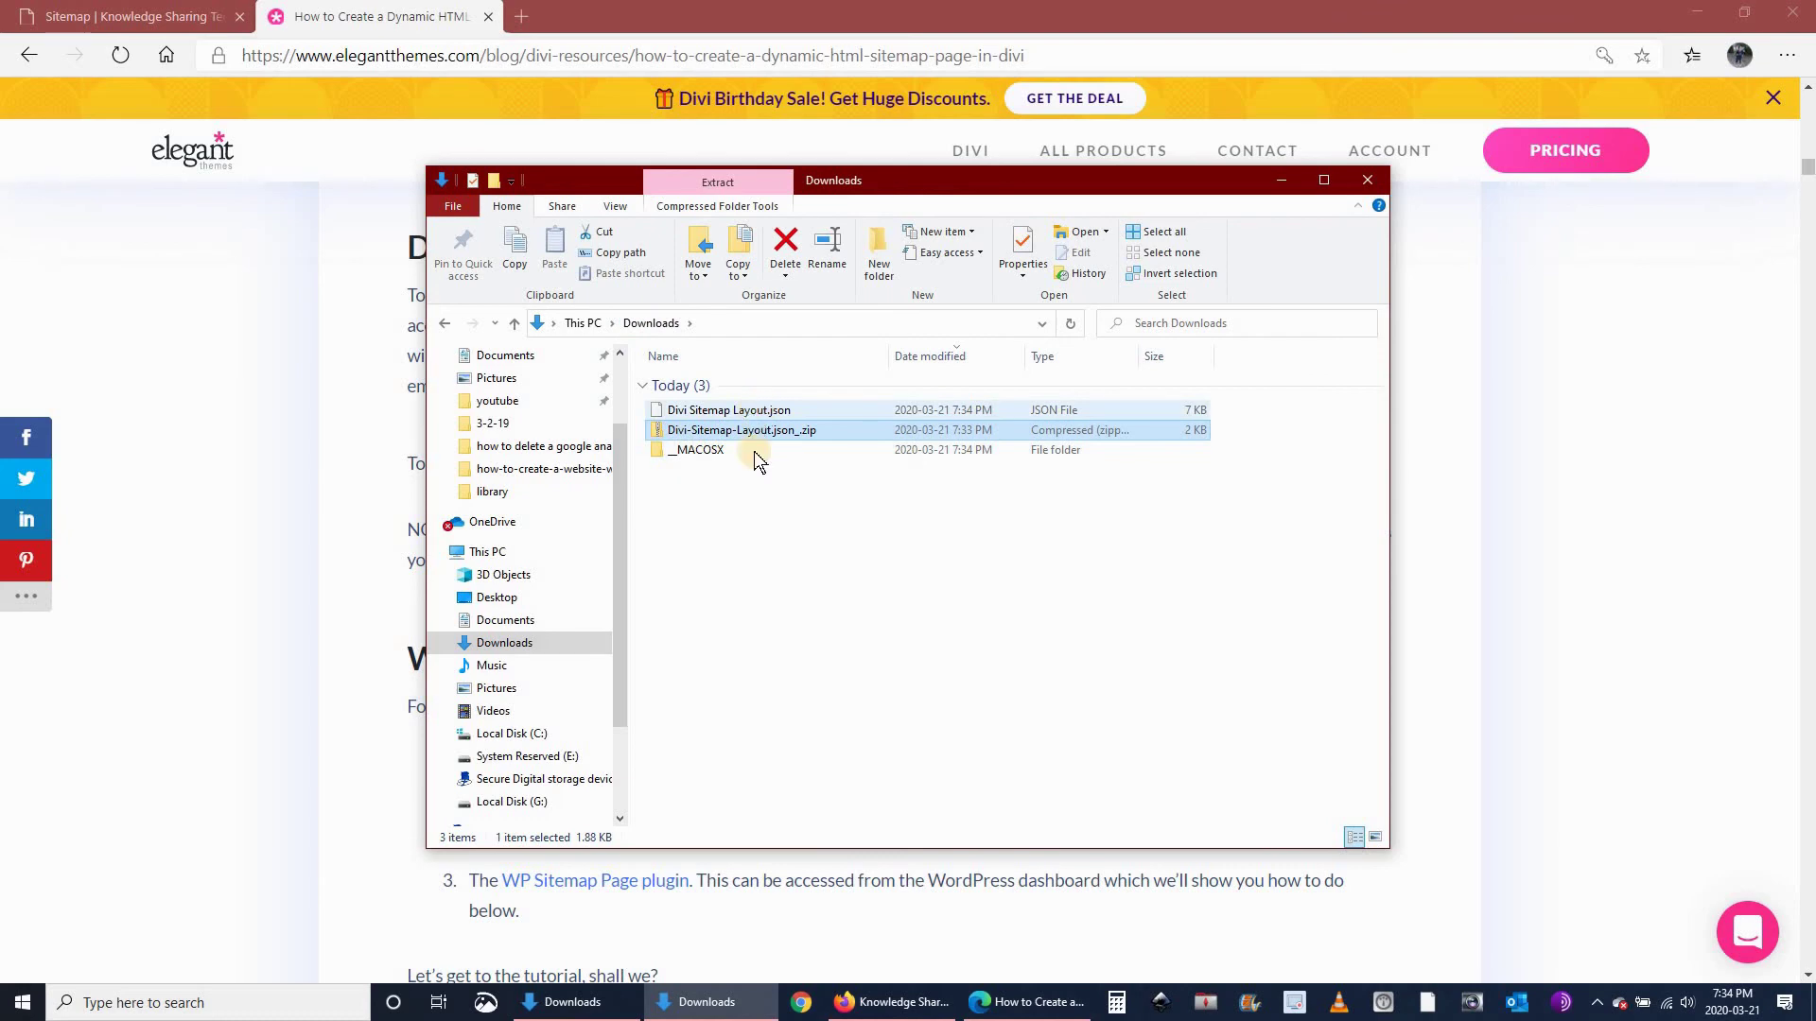
pyautogui.click(1279, 180)
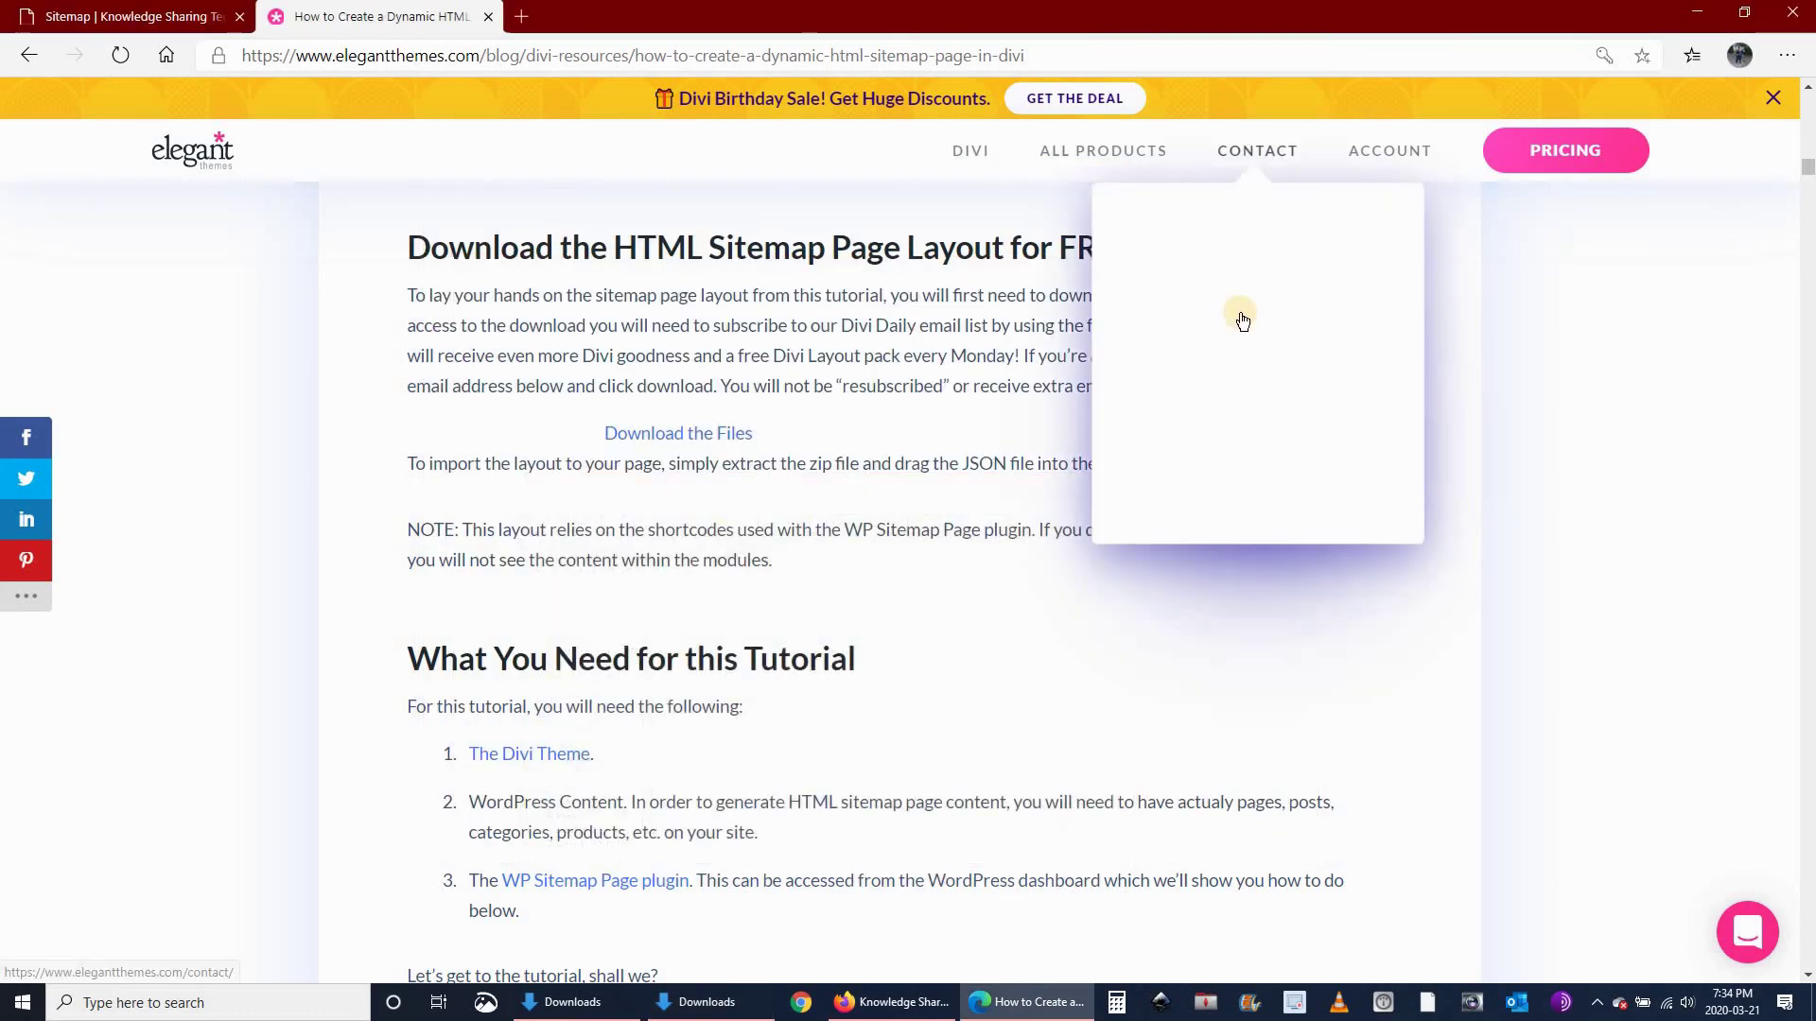
# - Drag Divi Sitemap Layout.json from Downloads onto the Sitemap page to load it into Portability > Import
pyautogui.click(118, 19)
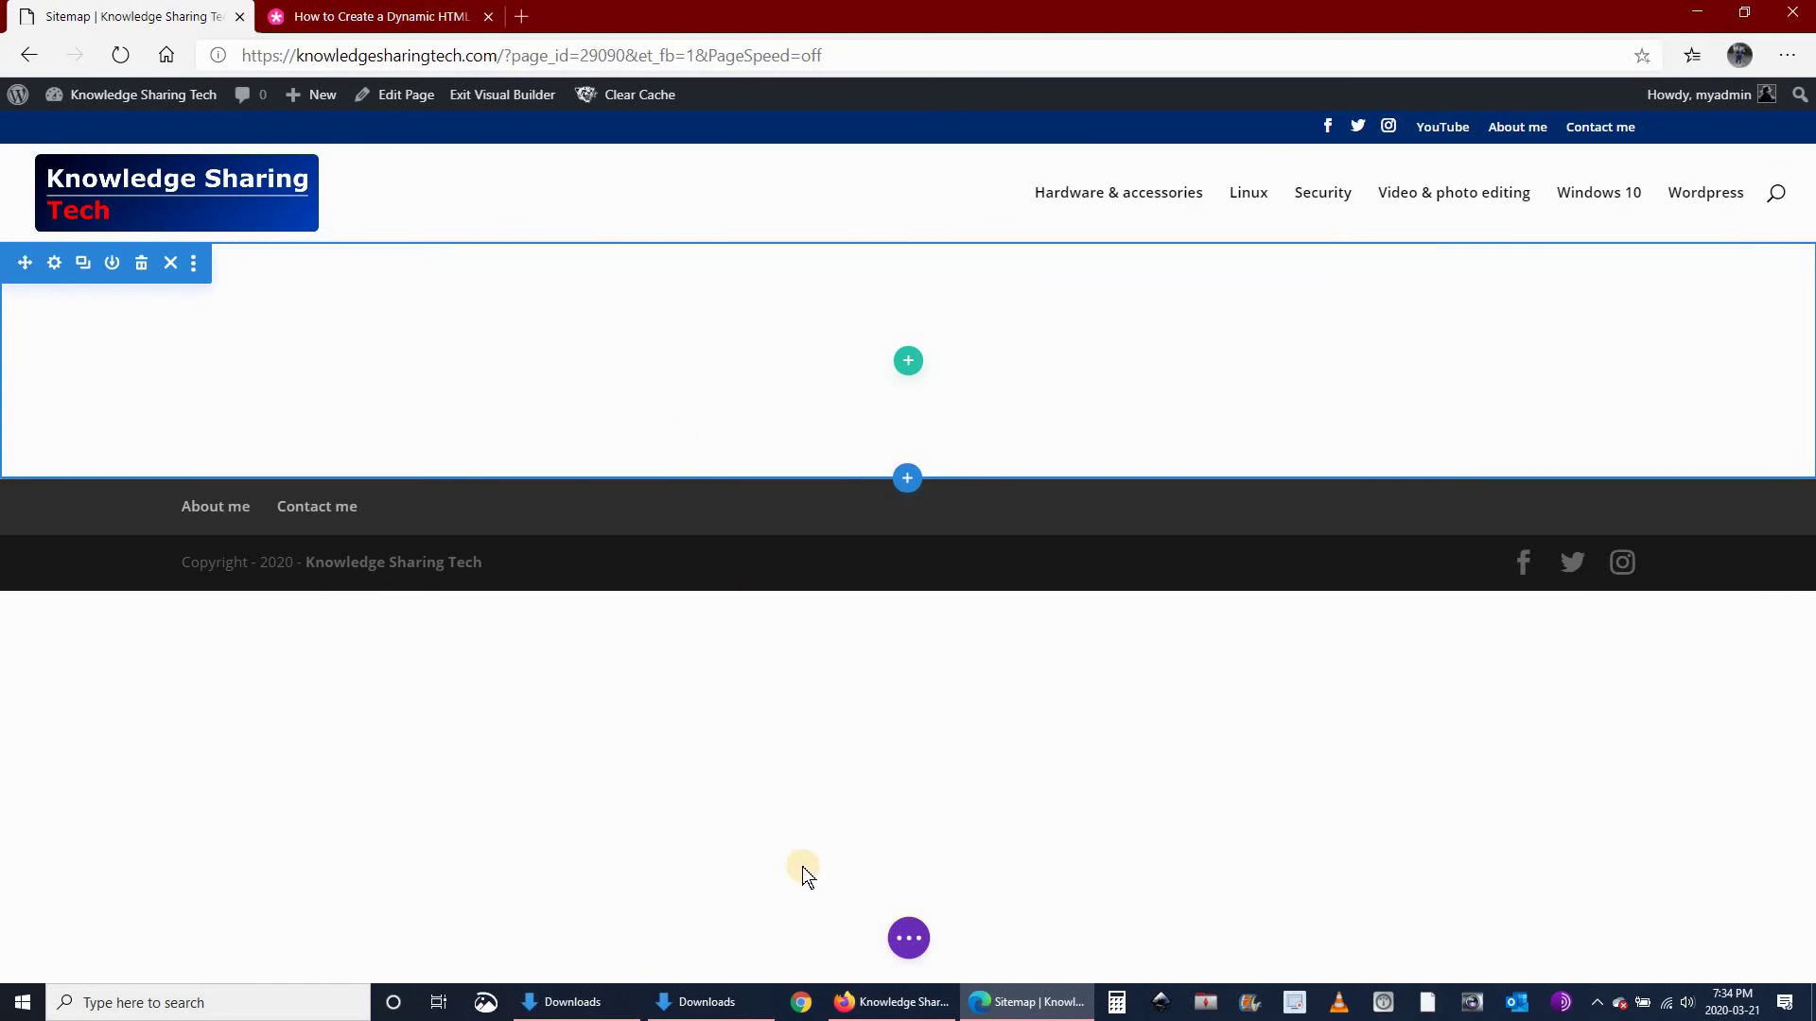
pyautogui.click(572, 1003)
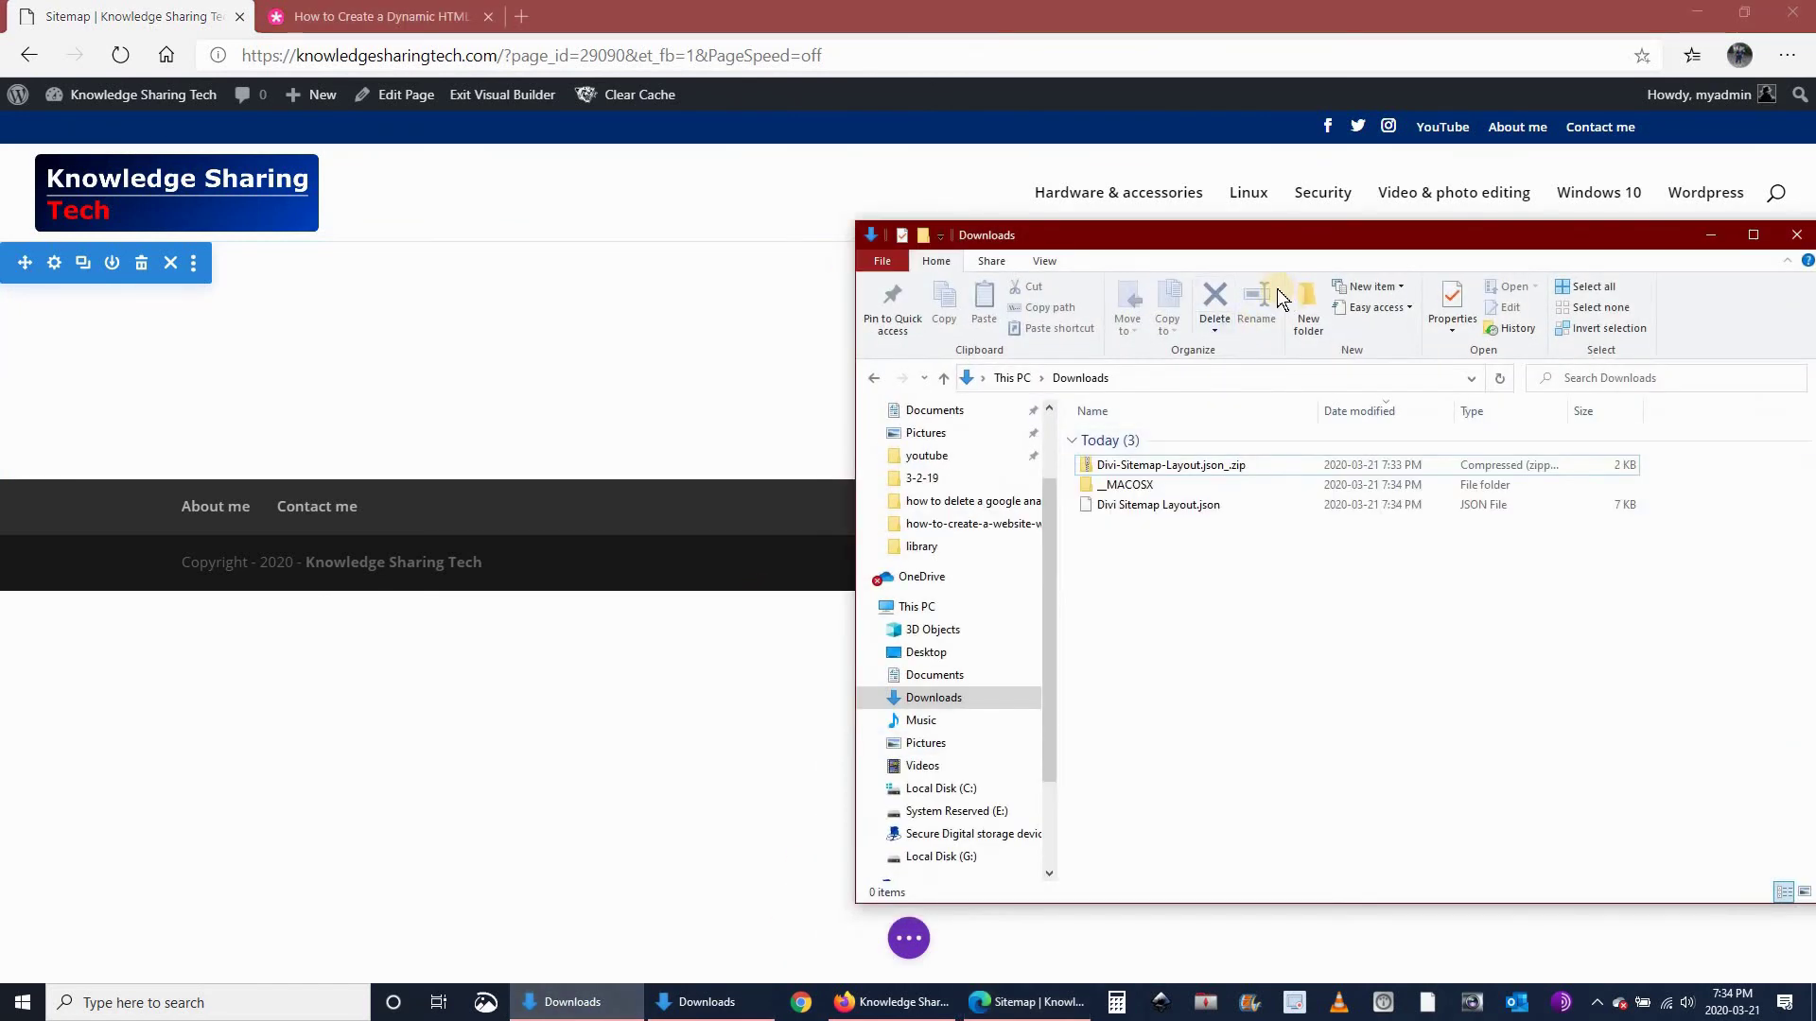
pyautogui.moveTo(1203, 235); pyautogui.dragTo(1364, 343)
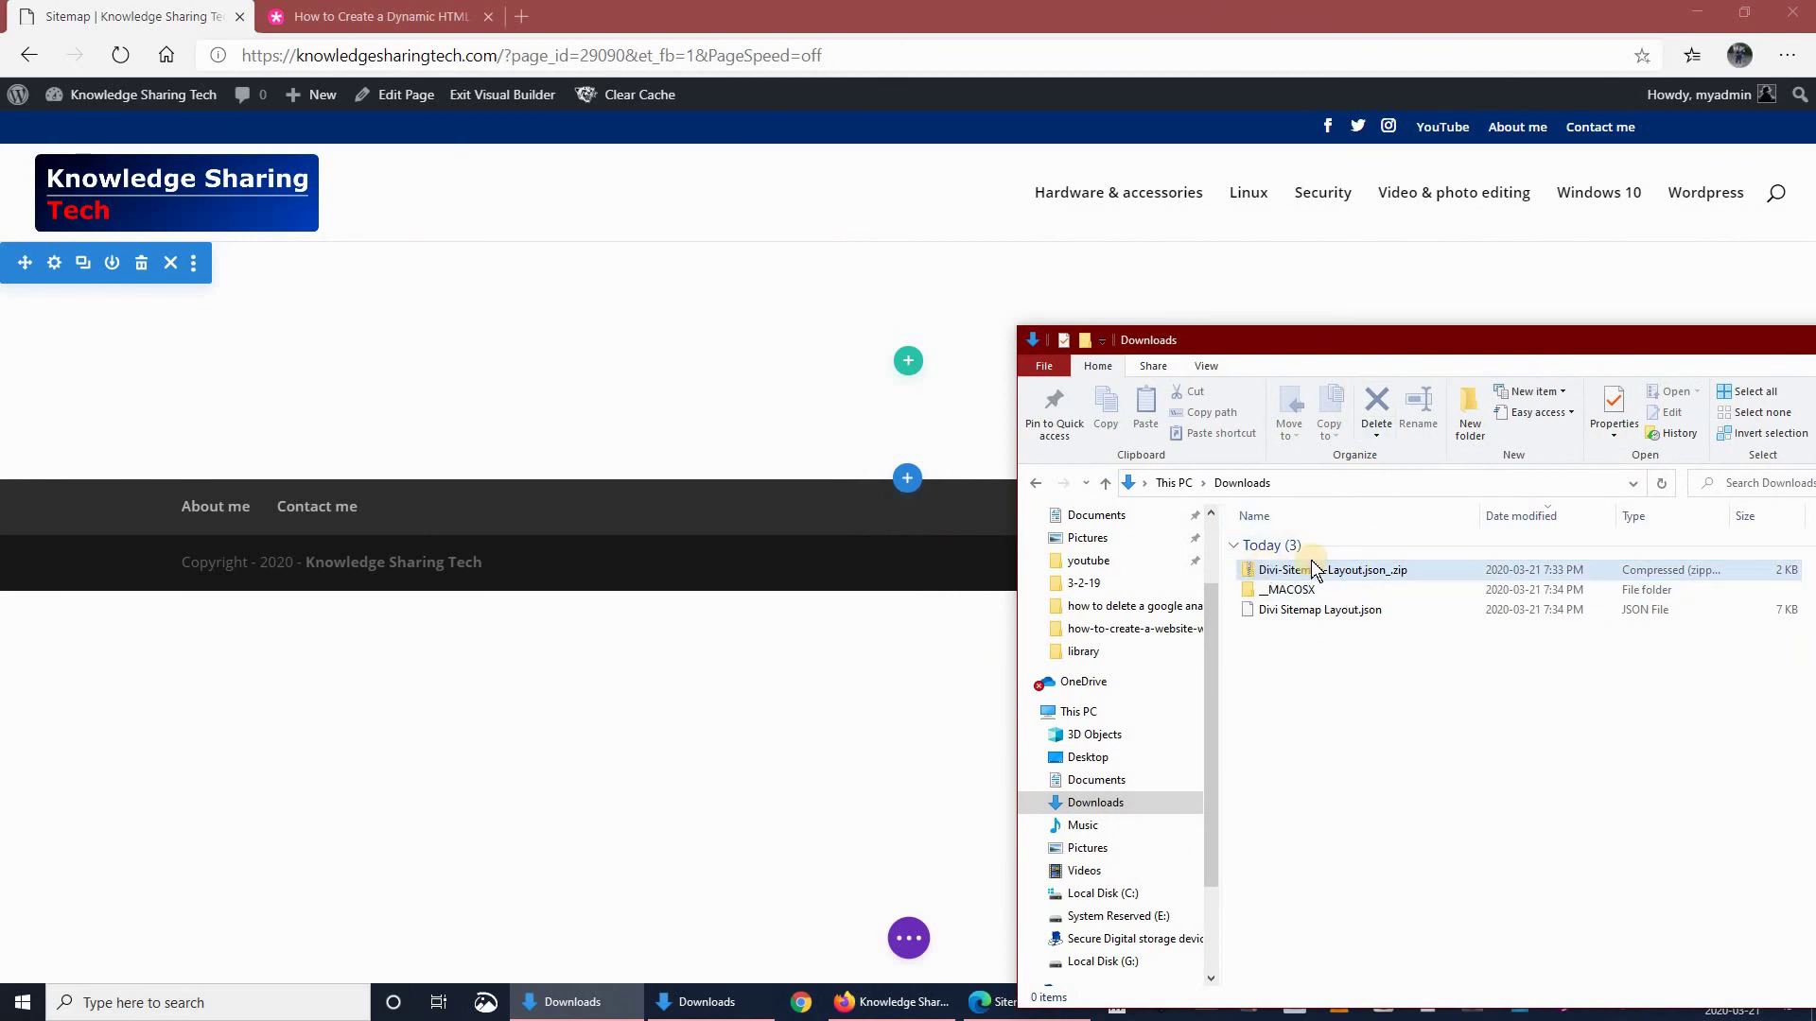
pyautogui.click(1268, 610)
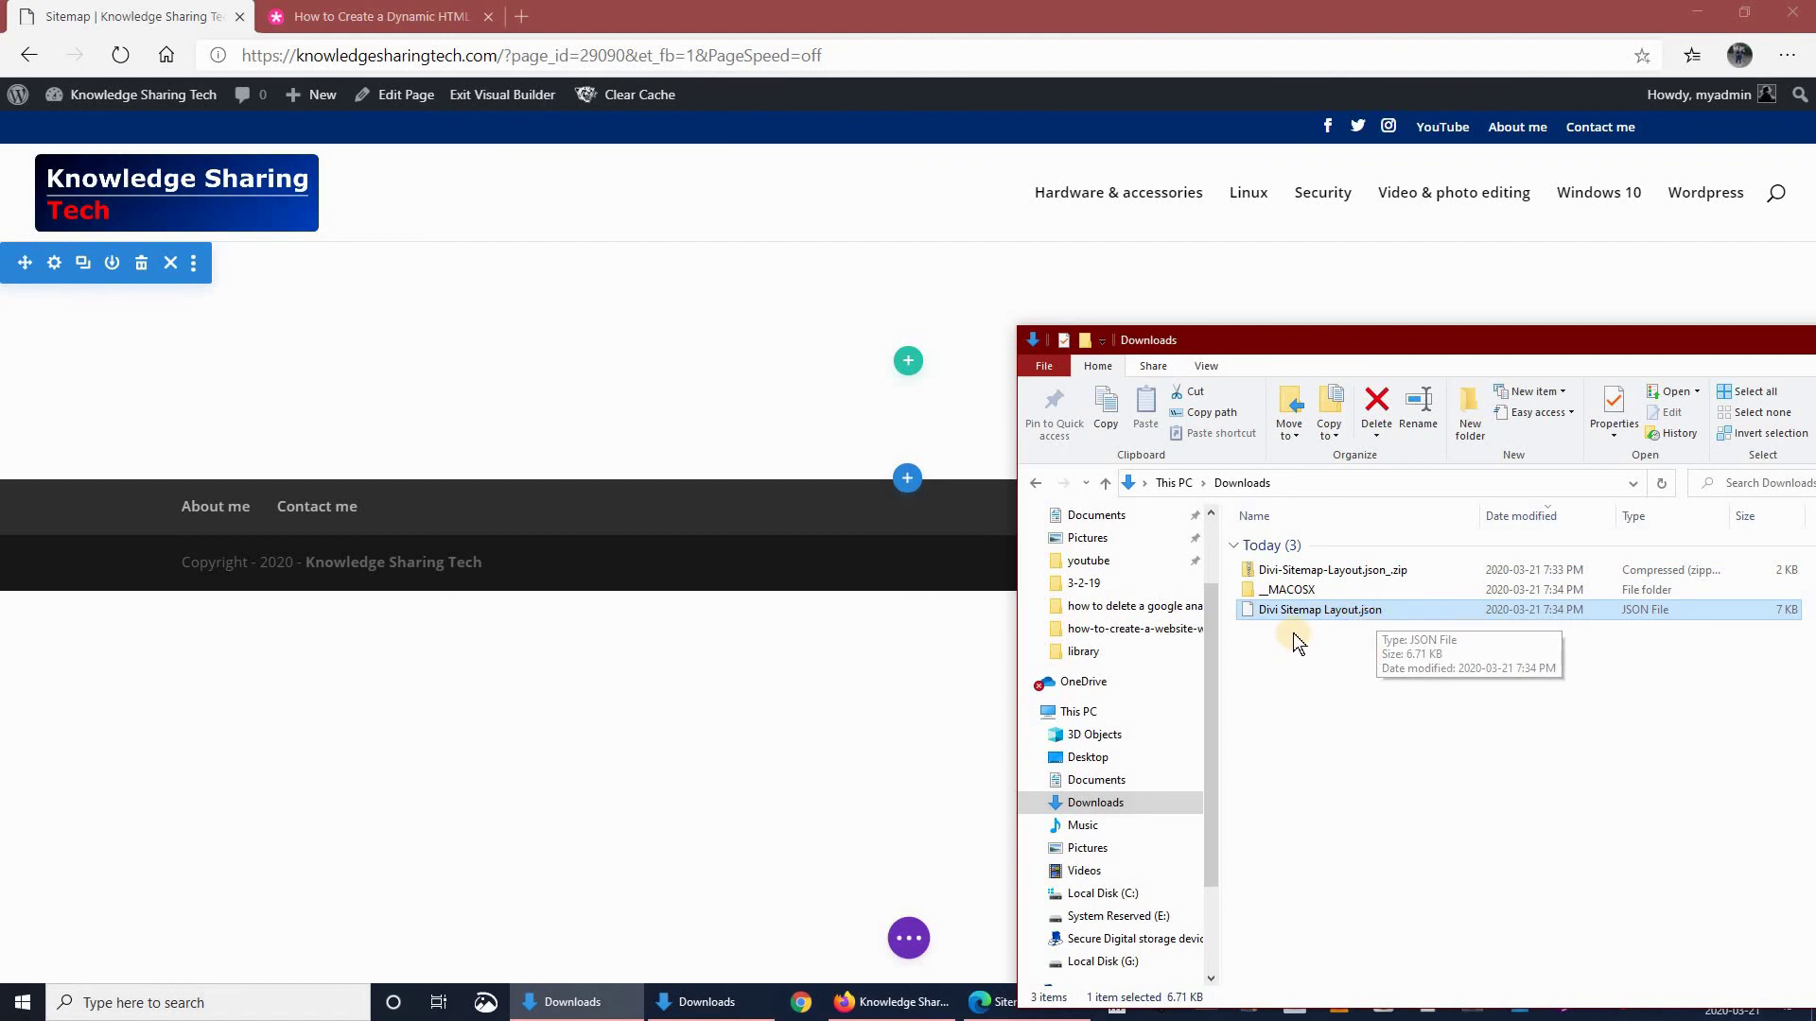
pyautogui.moveTo(1211, 618); pyautogui.dragTo(520, 525)
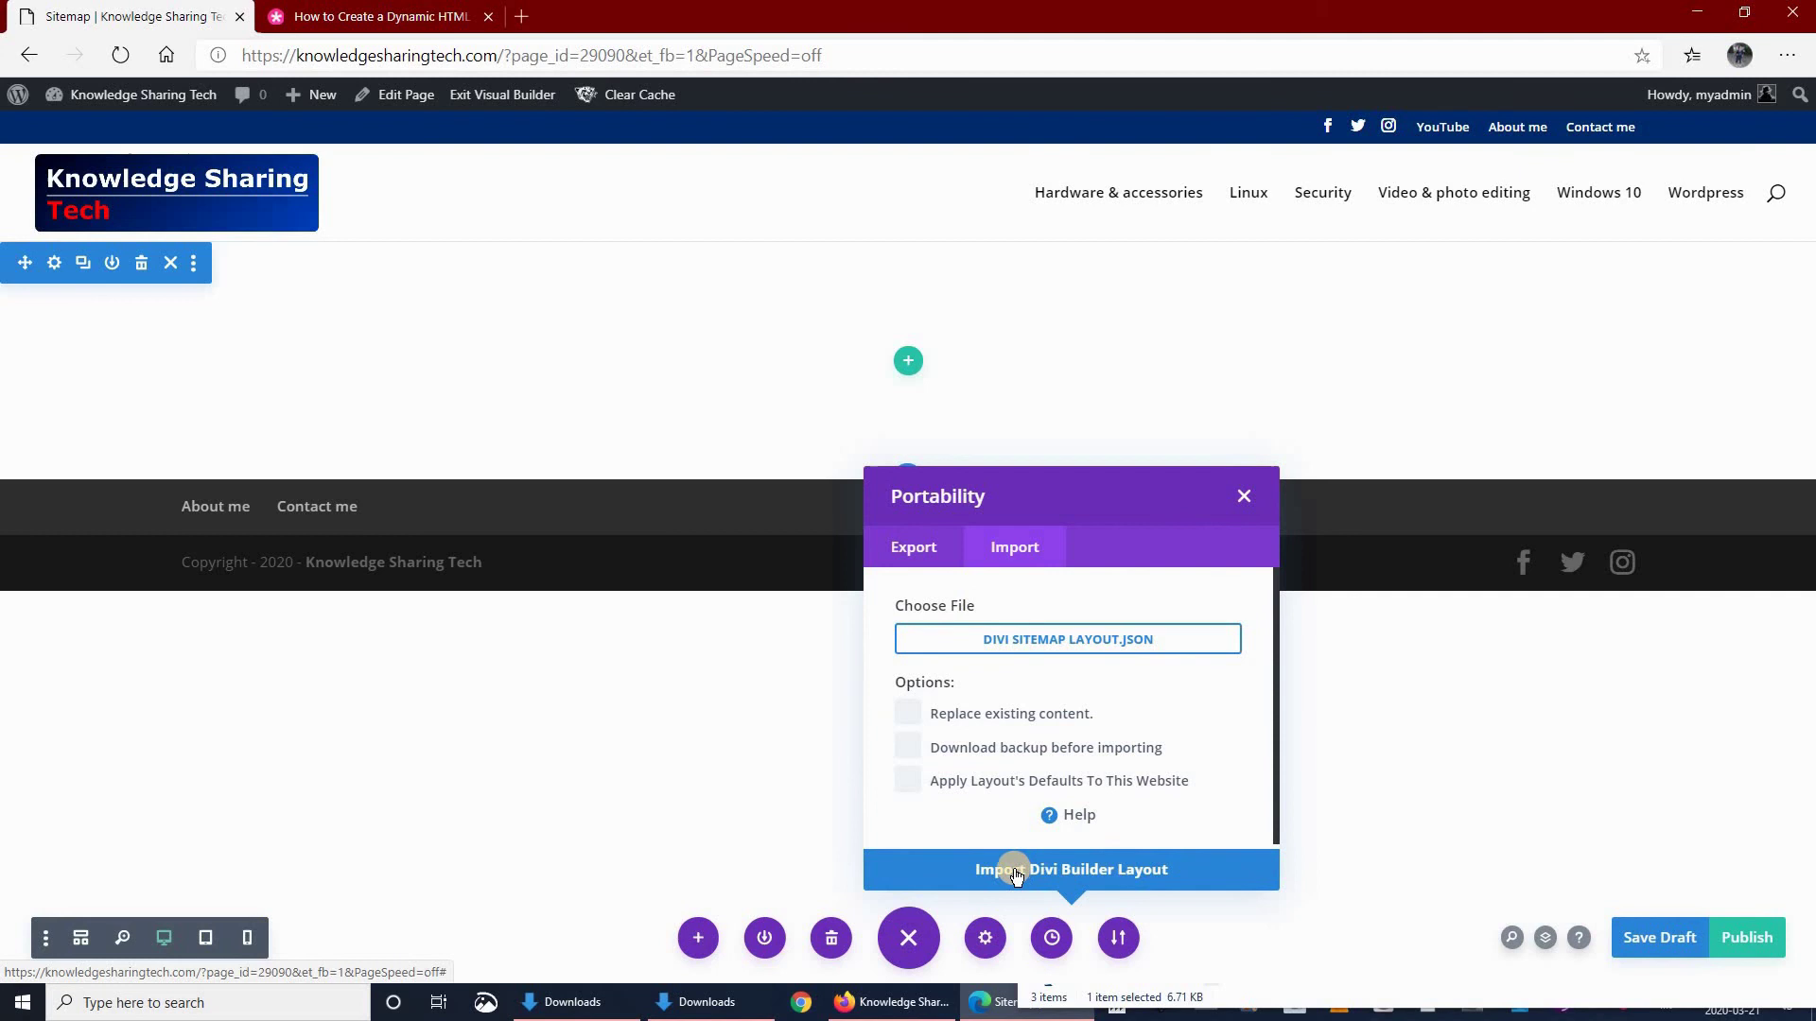
# - Import the Divi Builder layout and review the new Sitemap, Pages, Product Categories and Posts sections
pyautogui.click(1013, 871)
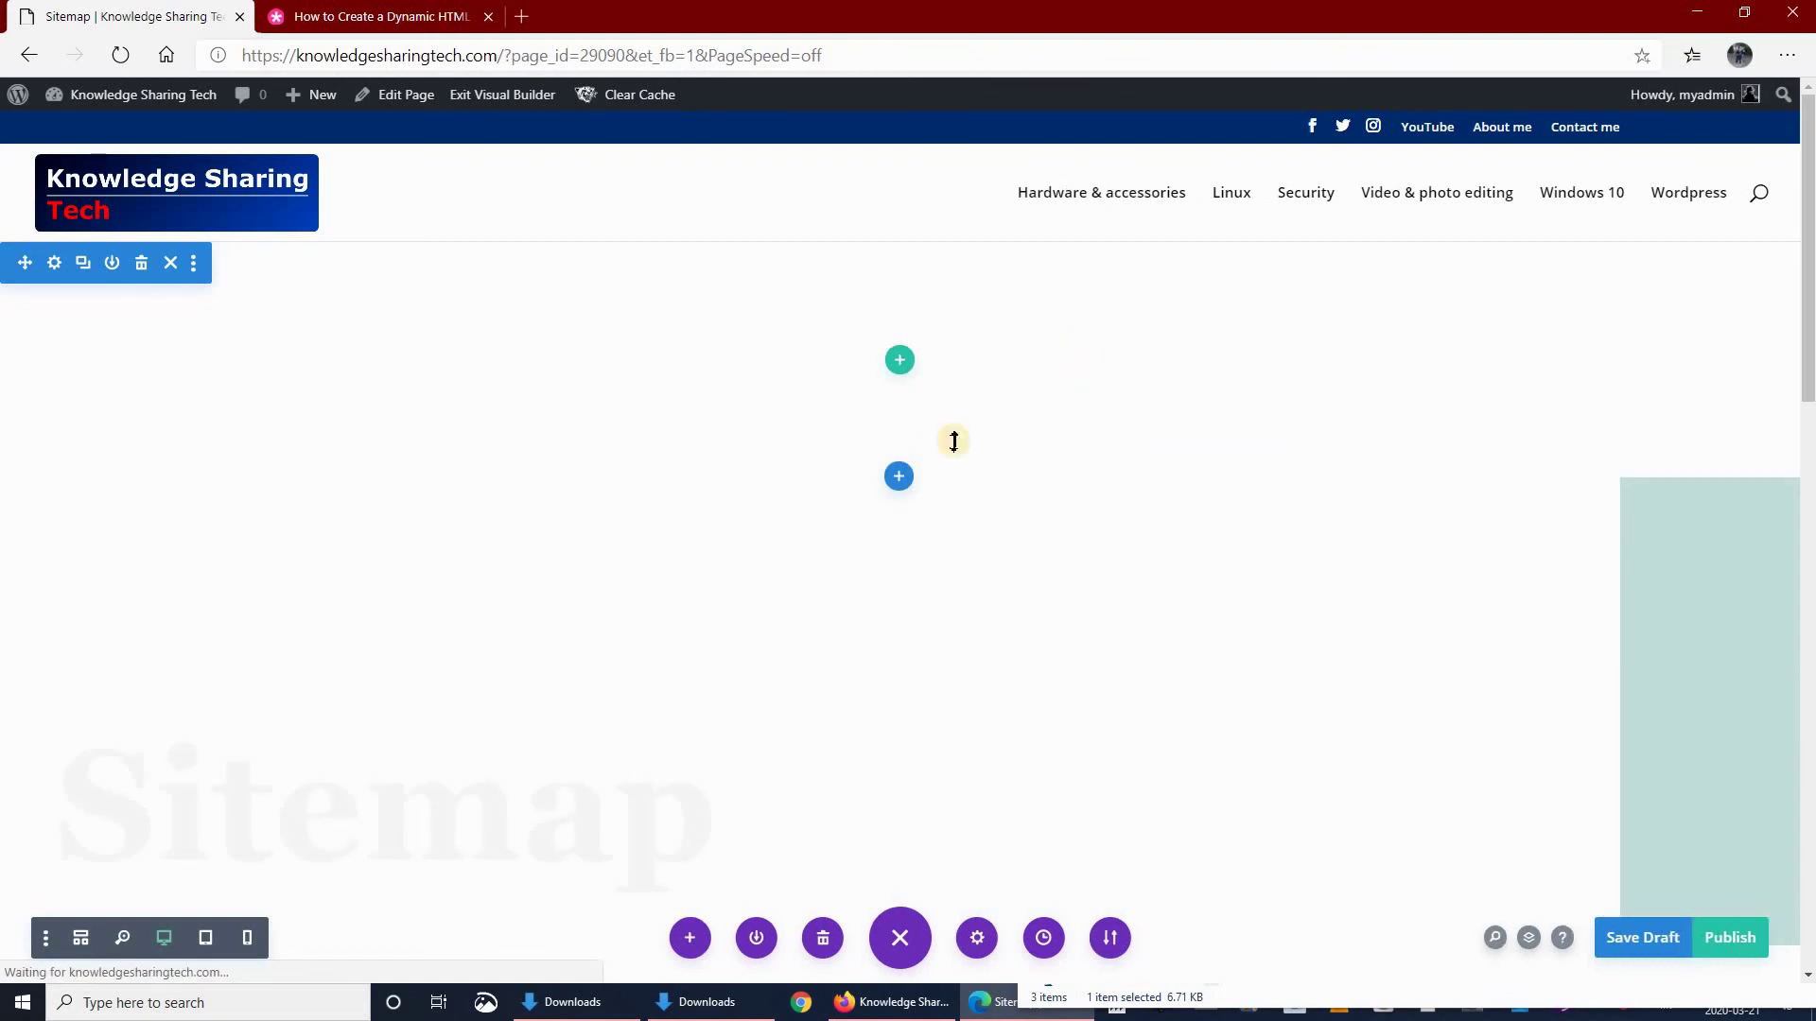
pyautogui.scroll(-15, 662, 452)
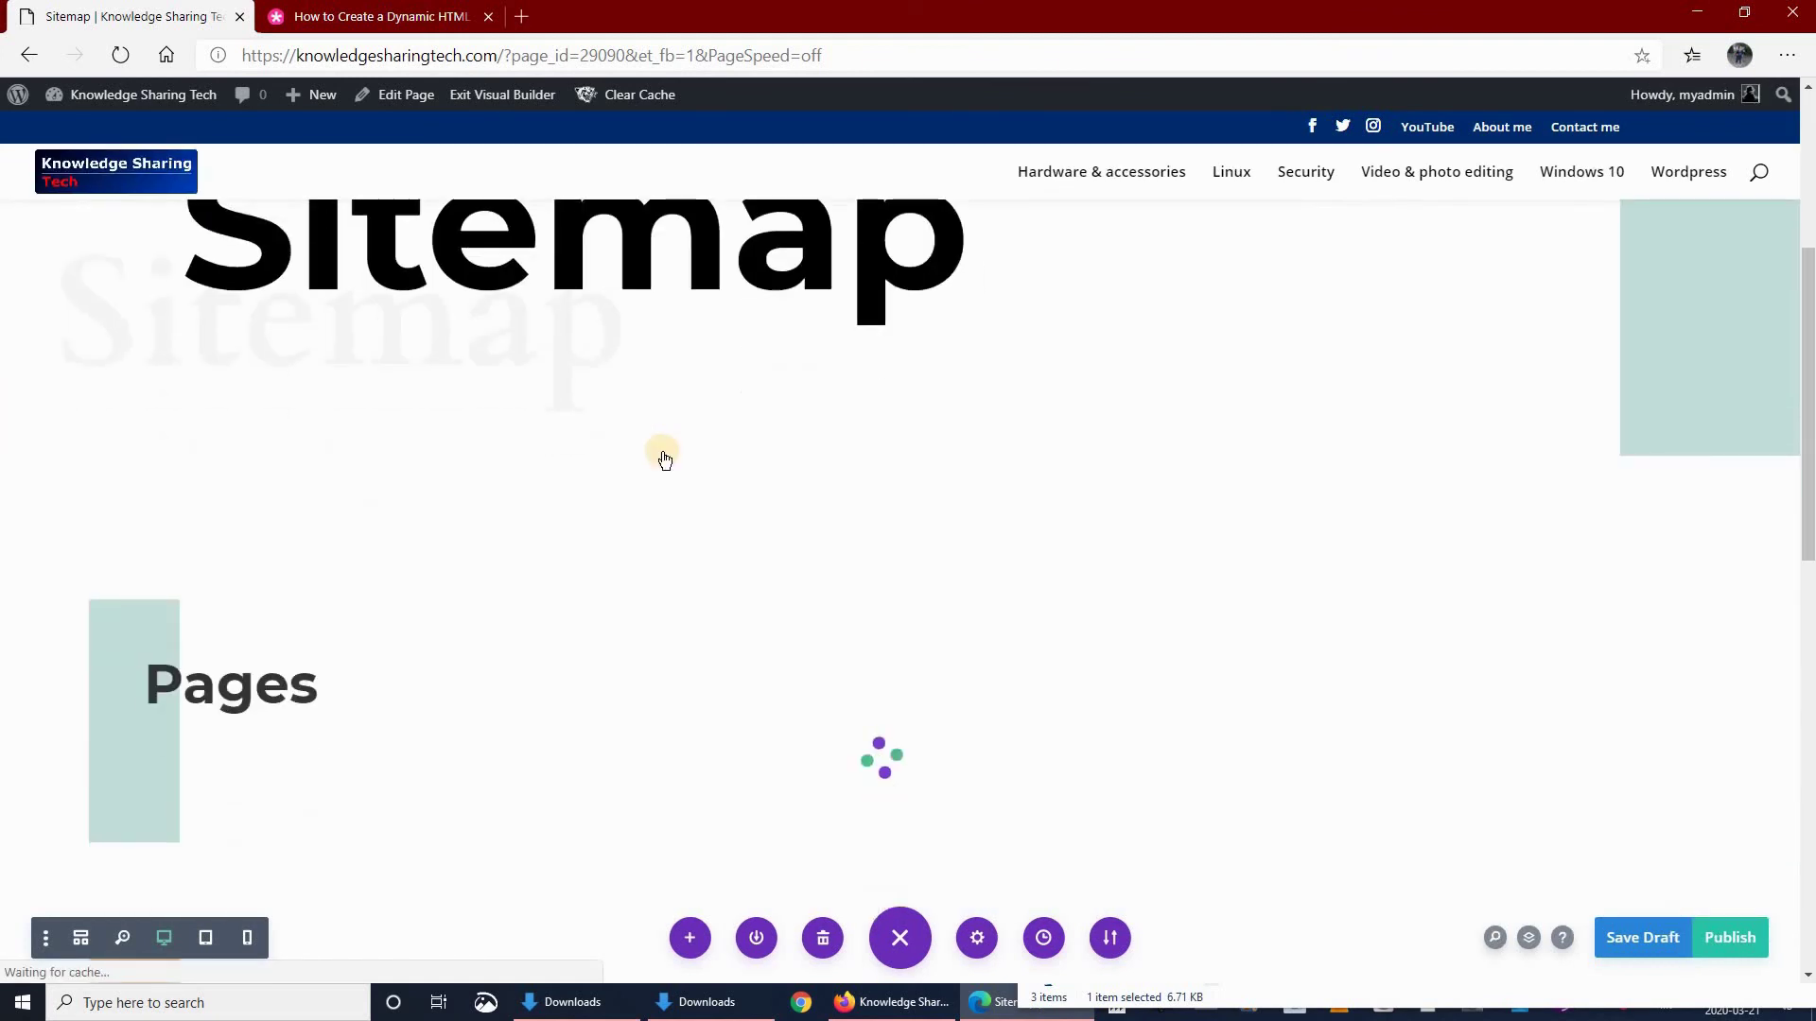
pyautogui.scroll(15, 662, 451)
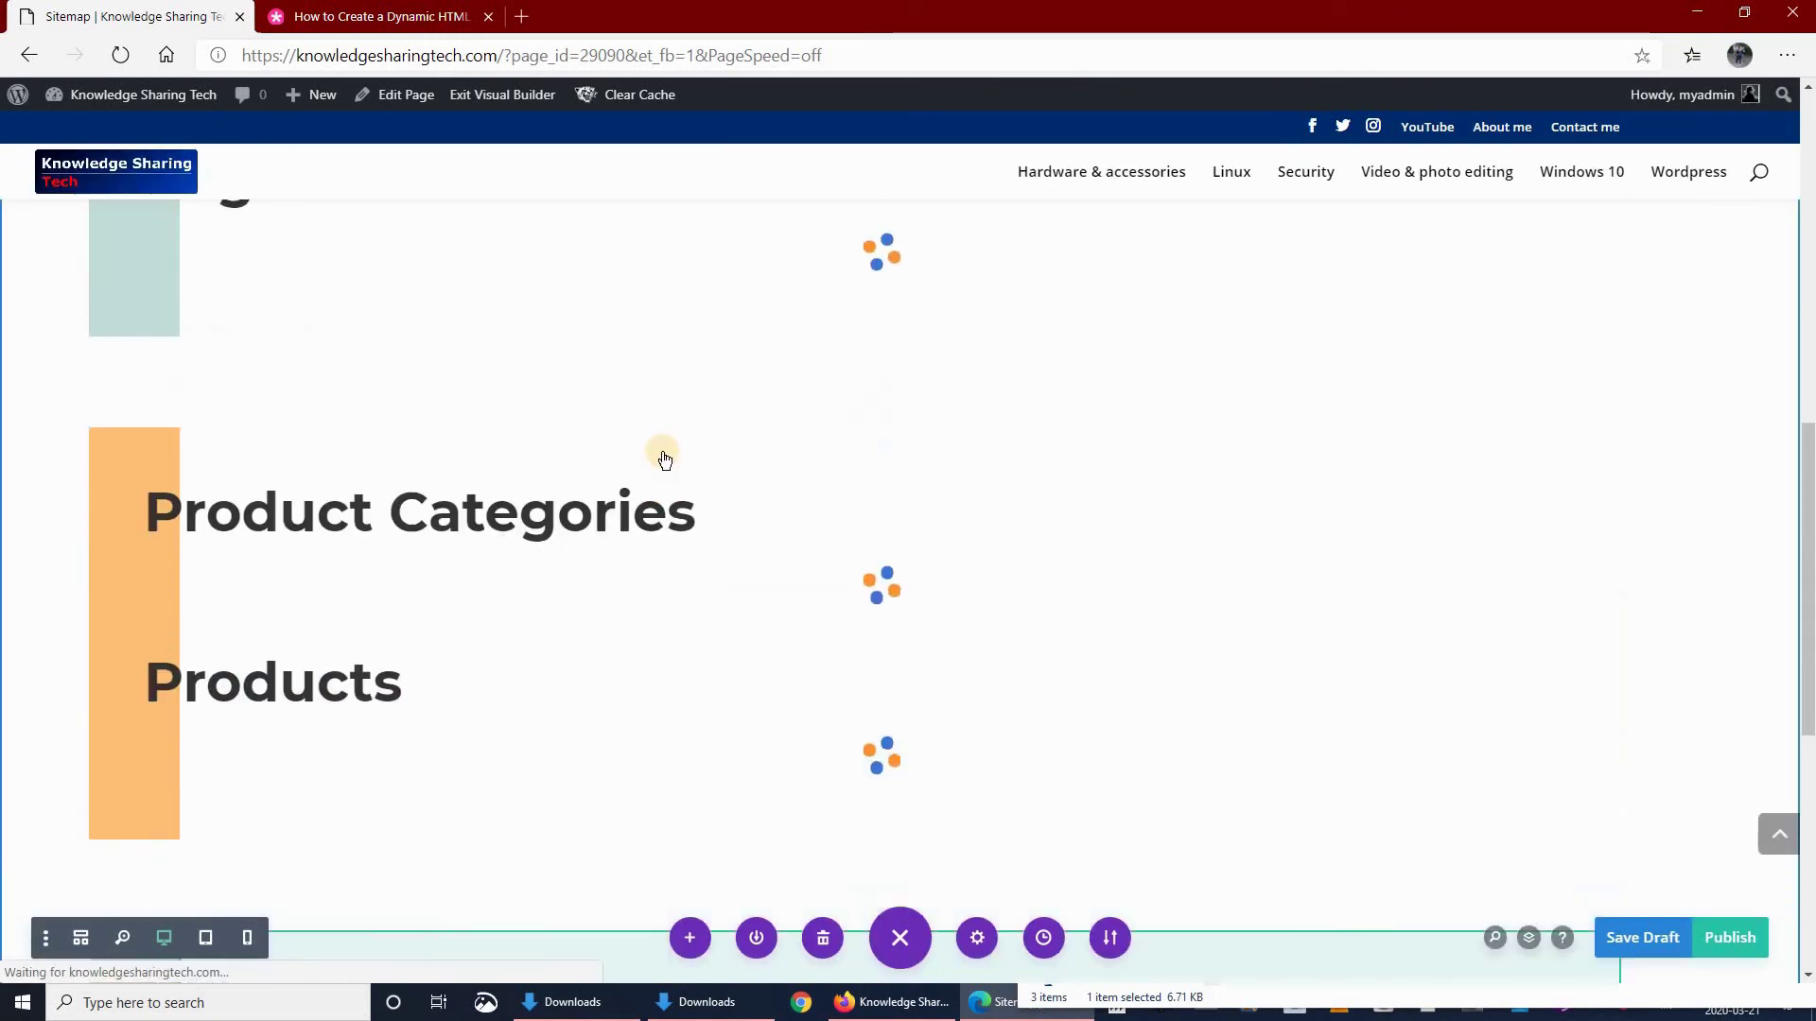
pyautogui.scroll(-6, 662, 451)
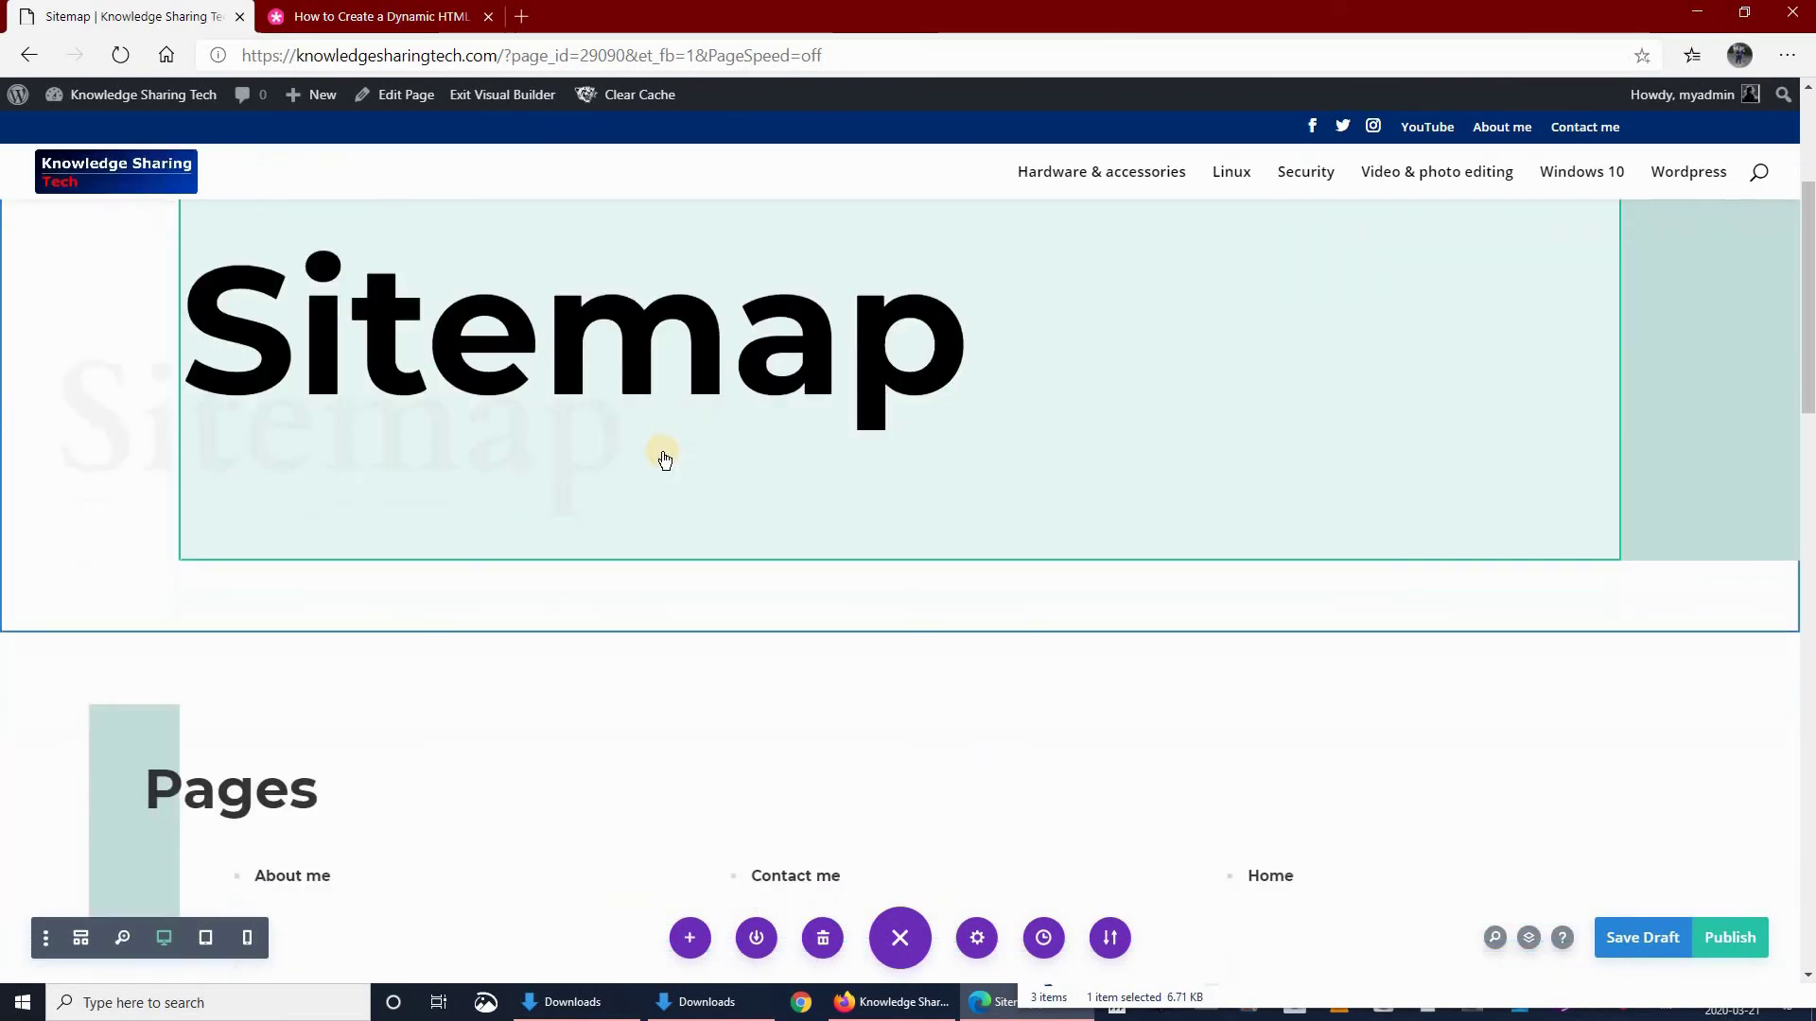
pyautogui.scroll(-8, 665, 460)
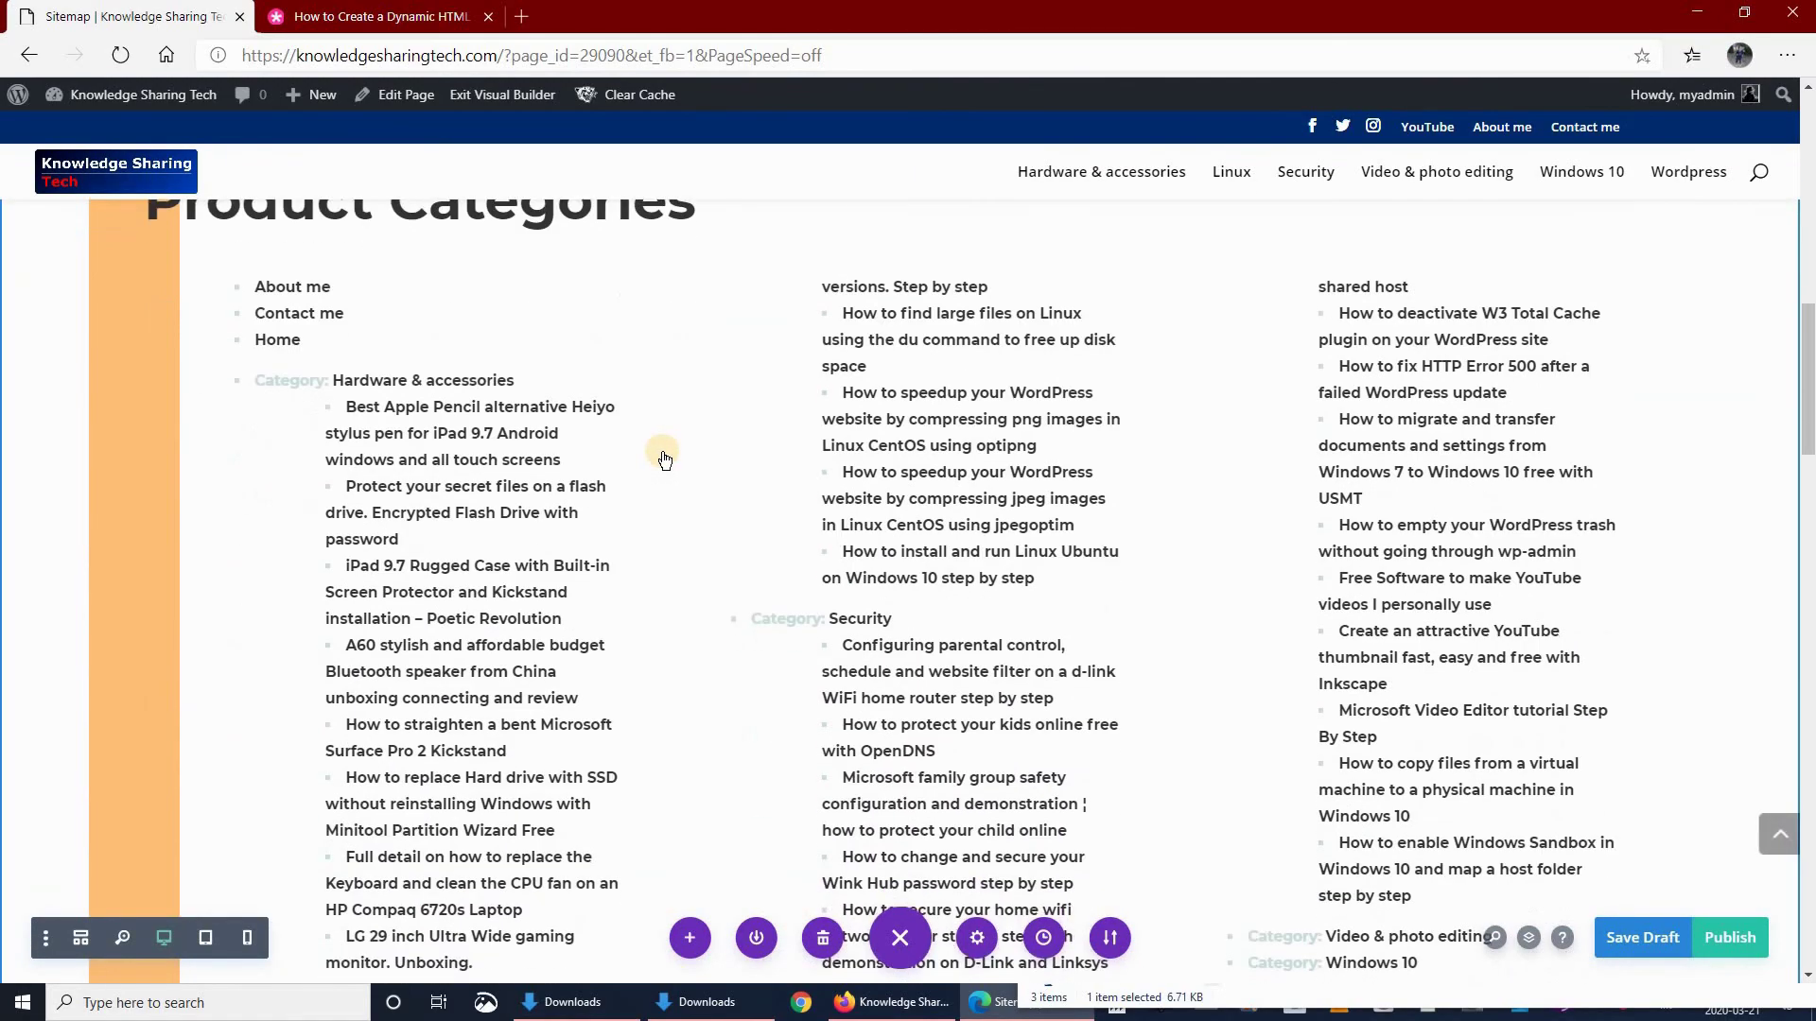
pyautogui.scroll(-3, 665, 461)
pyautogui.scroll(4, 665, 460)
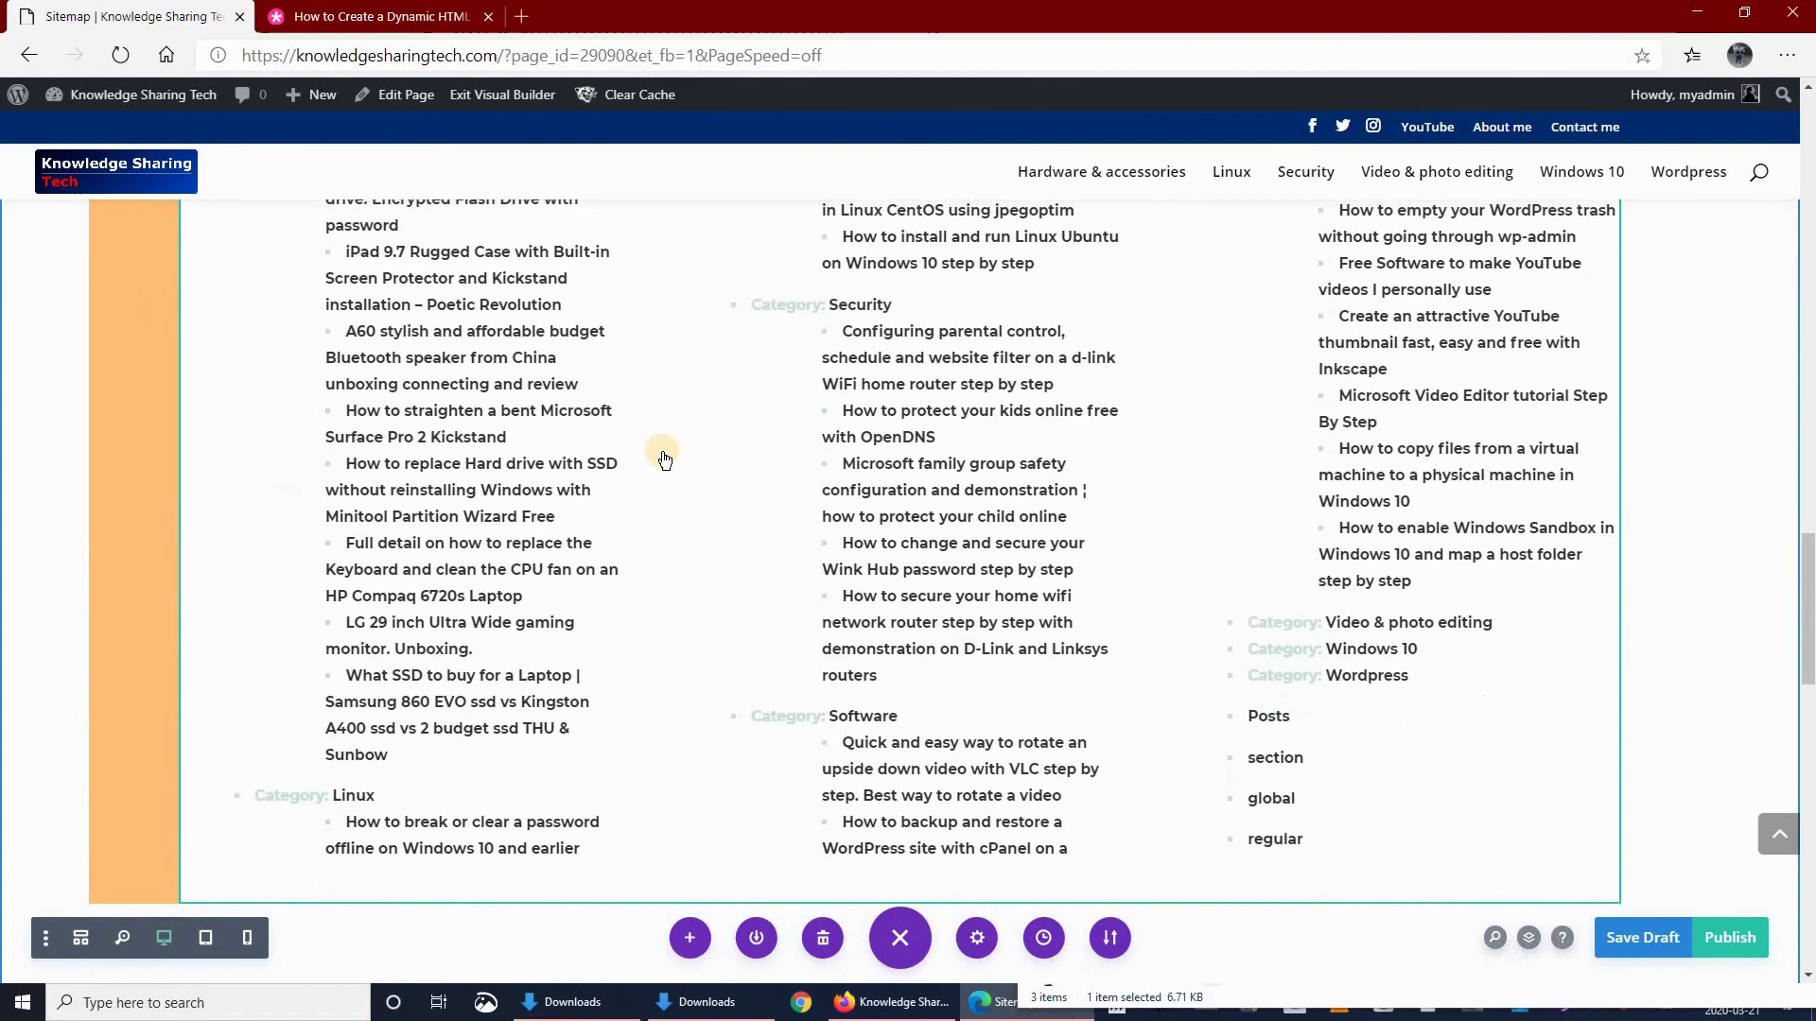
pyautogui.scroll(-3, 665, 461)
pyautogui.scroll(4, 665, 461)
pyautogui.scroll(-4, 665, 461)
pyautogui.scroll(15, 665, 461)
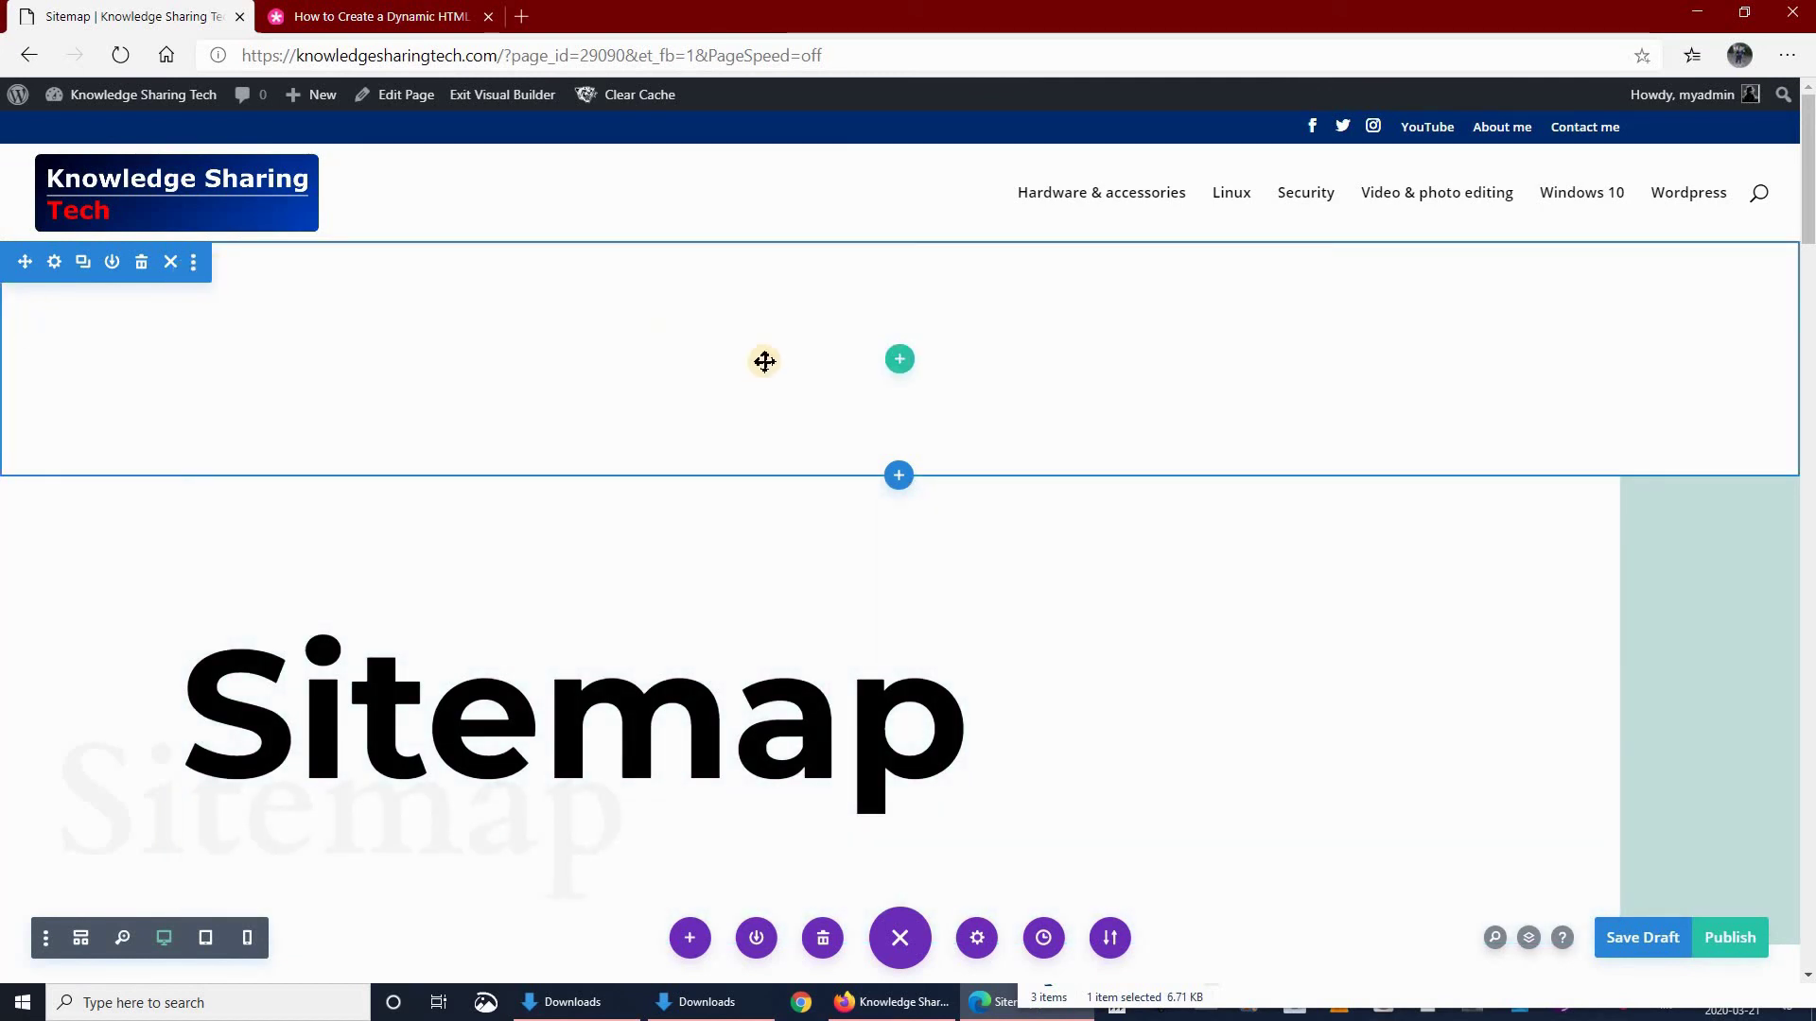
# - Delete the empty top section and open the Sitemap heading row's design settings
pyautogui.click(141, 261)
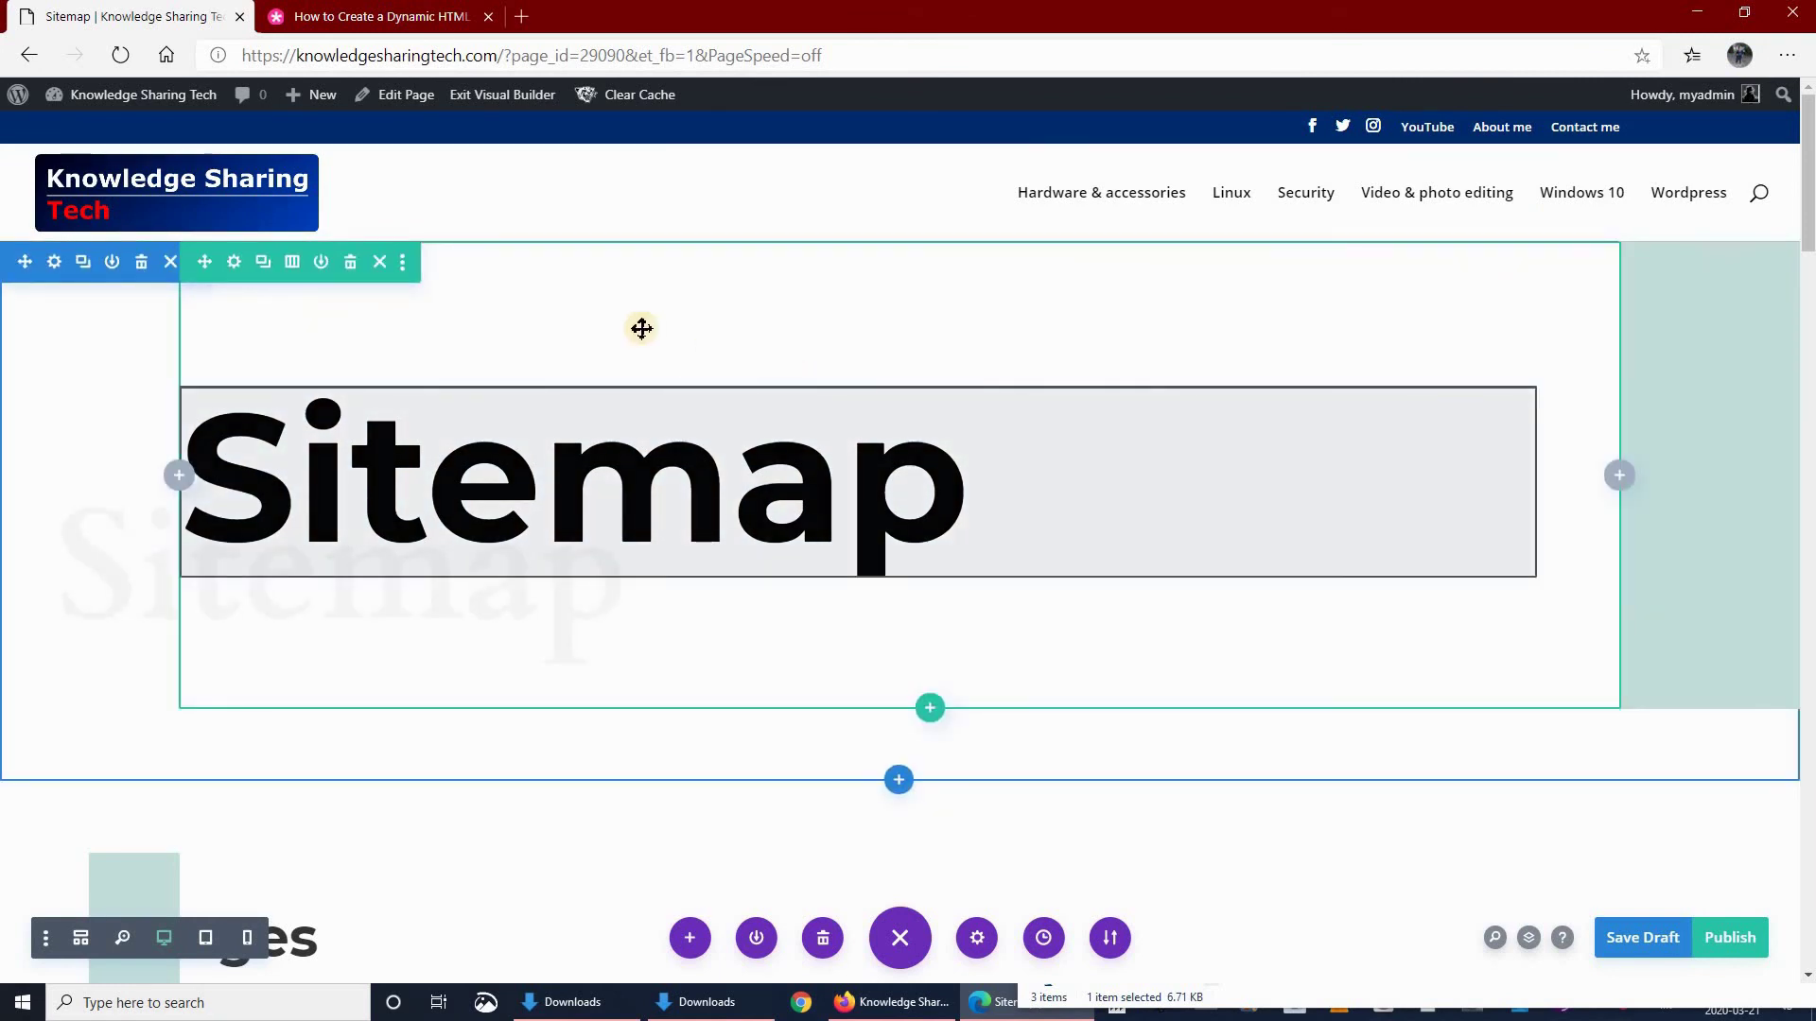
pyautogui.click(237, 268)
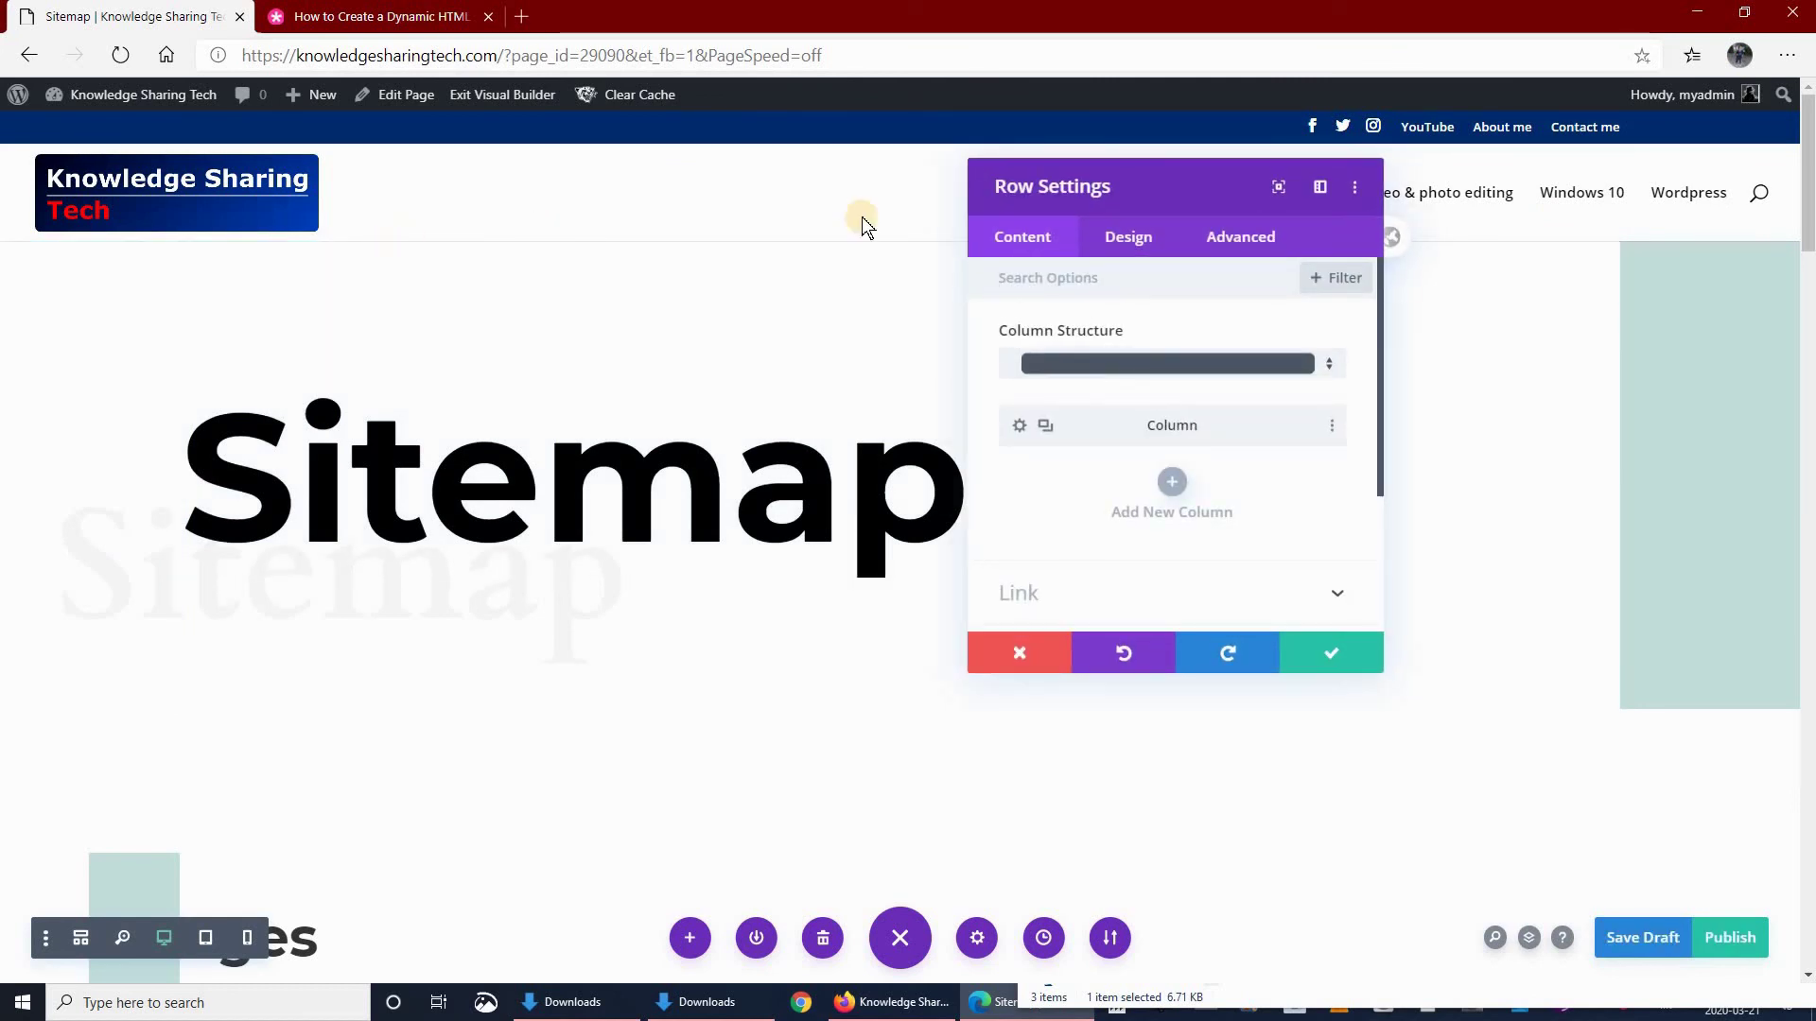
pyautogui.click(1118, 242)
pyautogui.scroll(-1, 1189, 446)
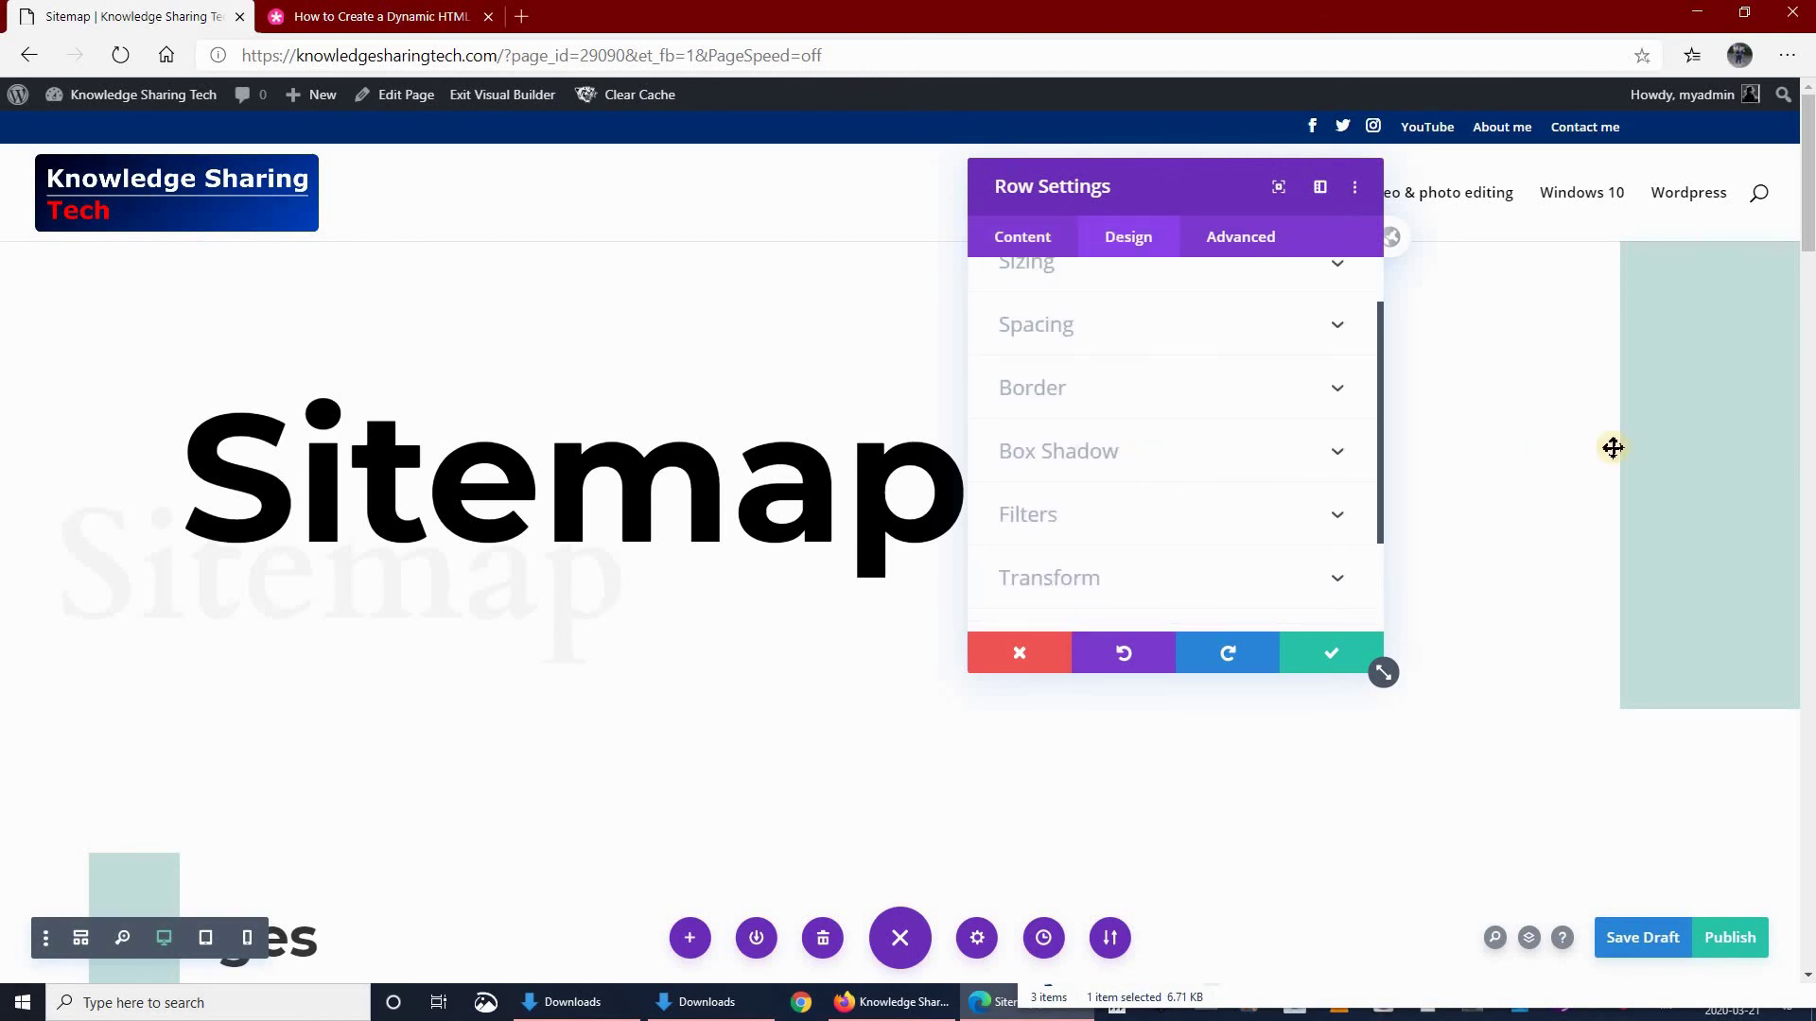
# - Change the row's box shadow colour from #c5e0dc to #7e98b5 and save
pyautogui.click(1107, 452)
pyautogui.scroll(-3, 1224, 513)
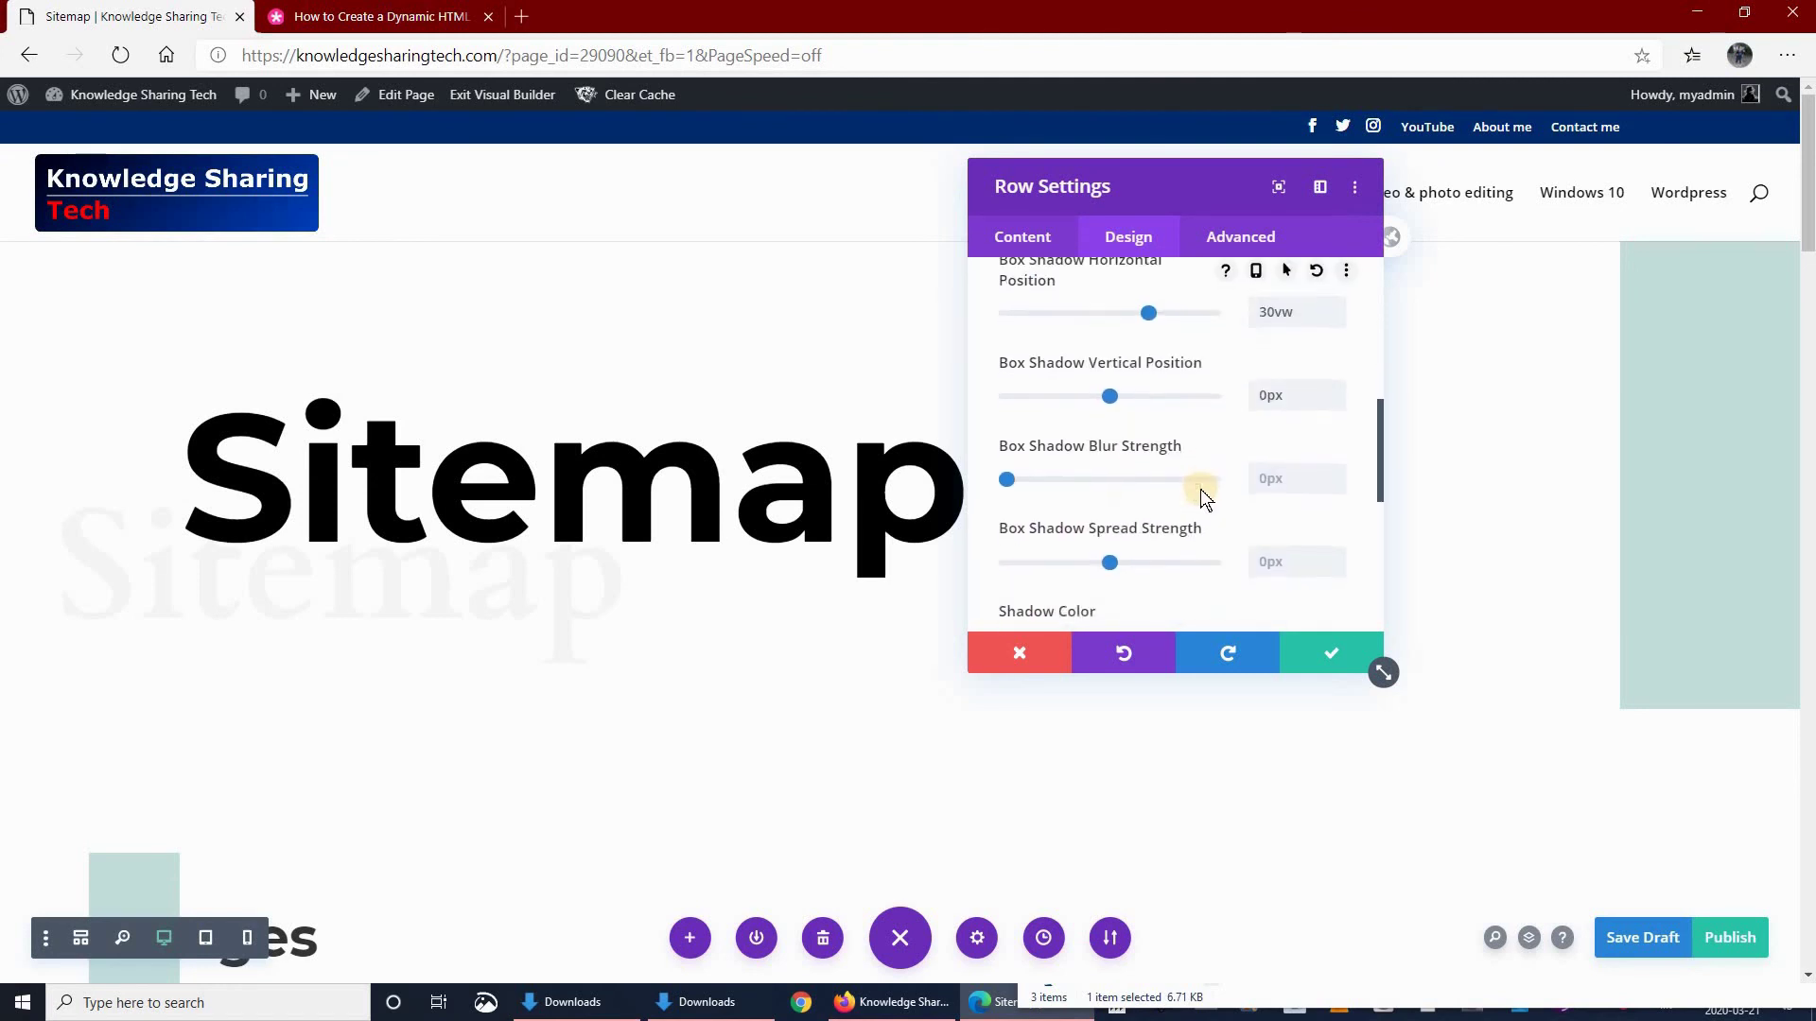
pyautogui.scroll(-3, 1201, 490)
pyautogui.click(1020, 416)
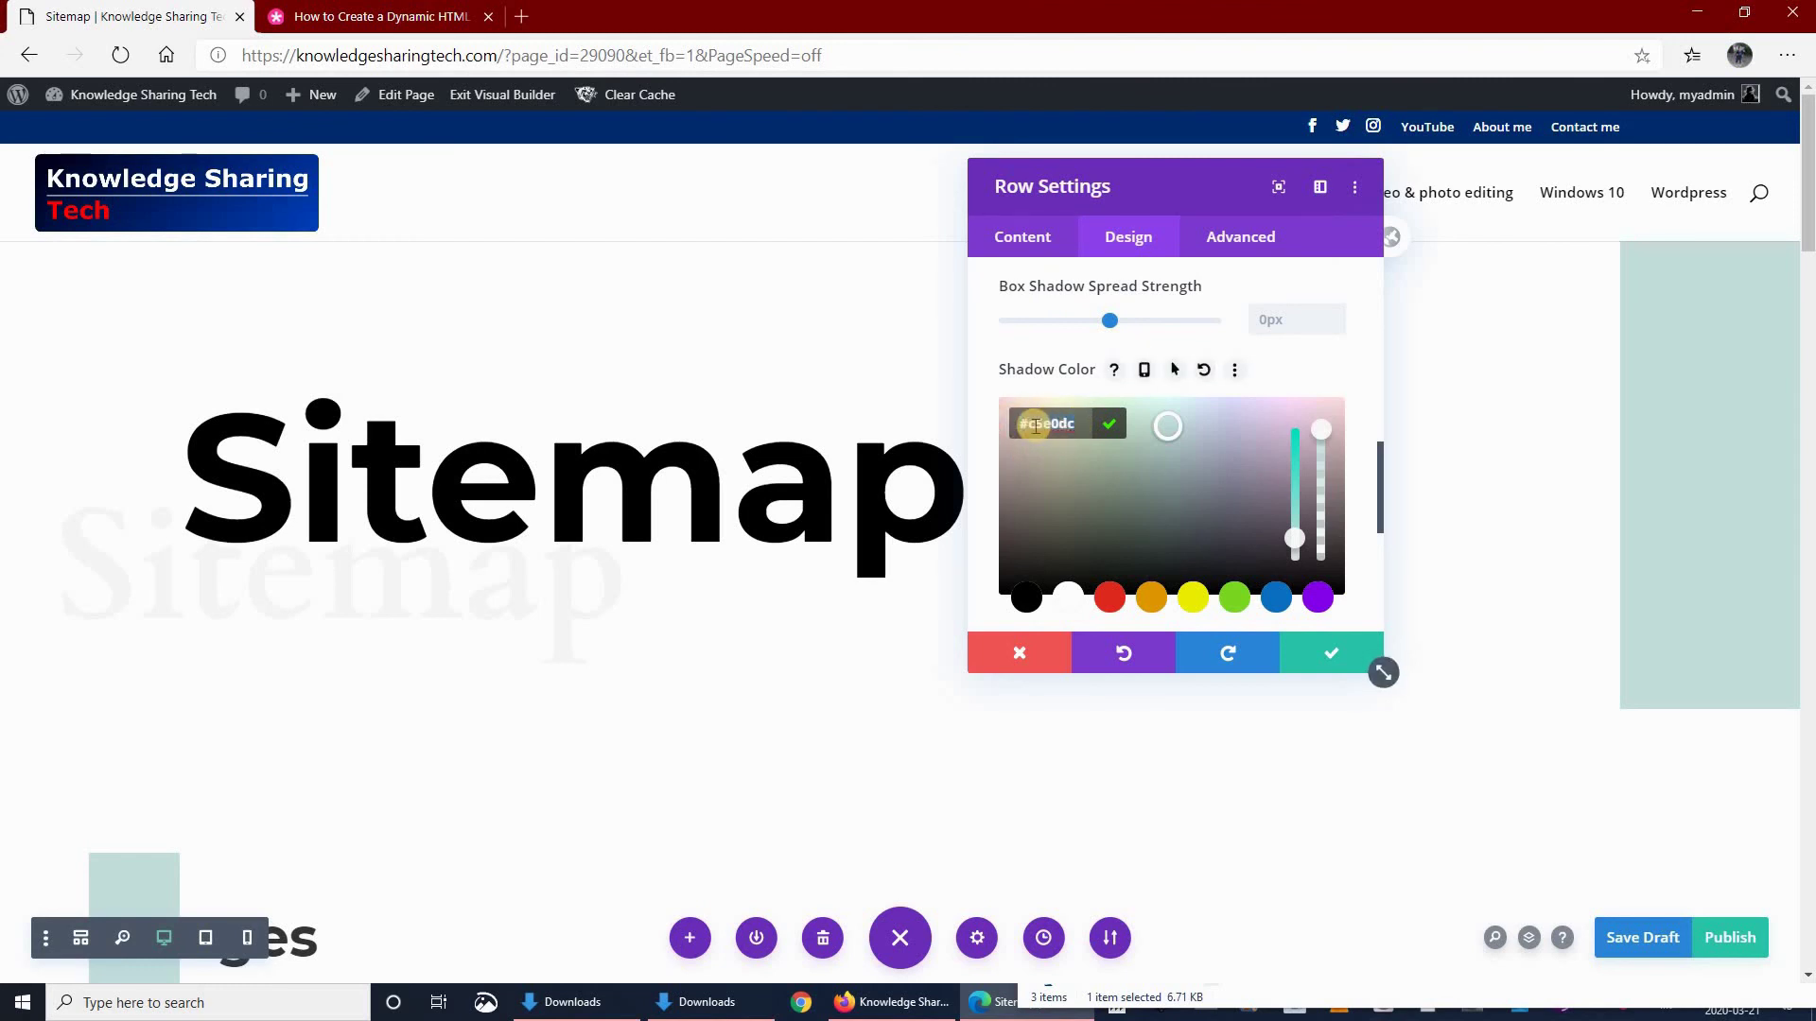
pyautogui.rightClick(1041, 422)
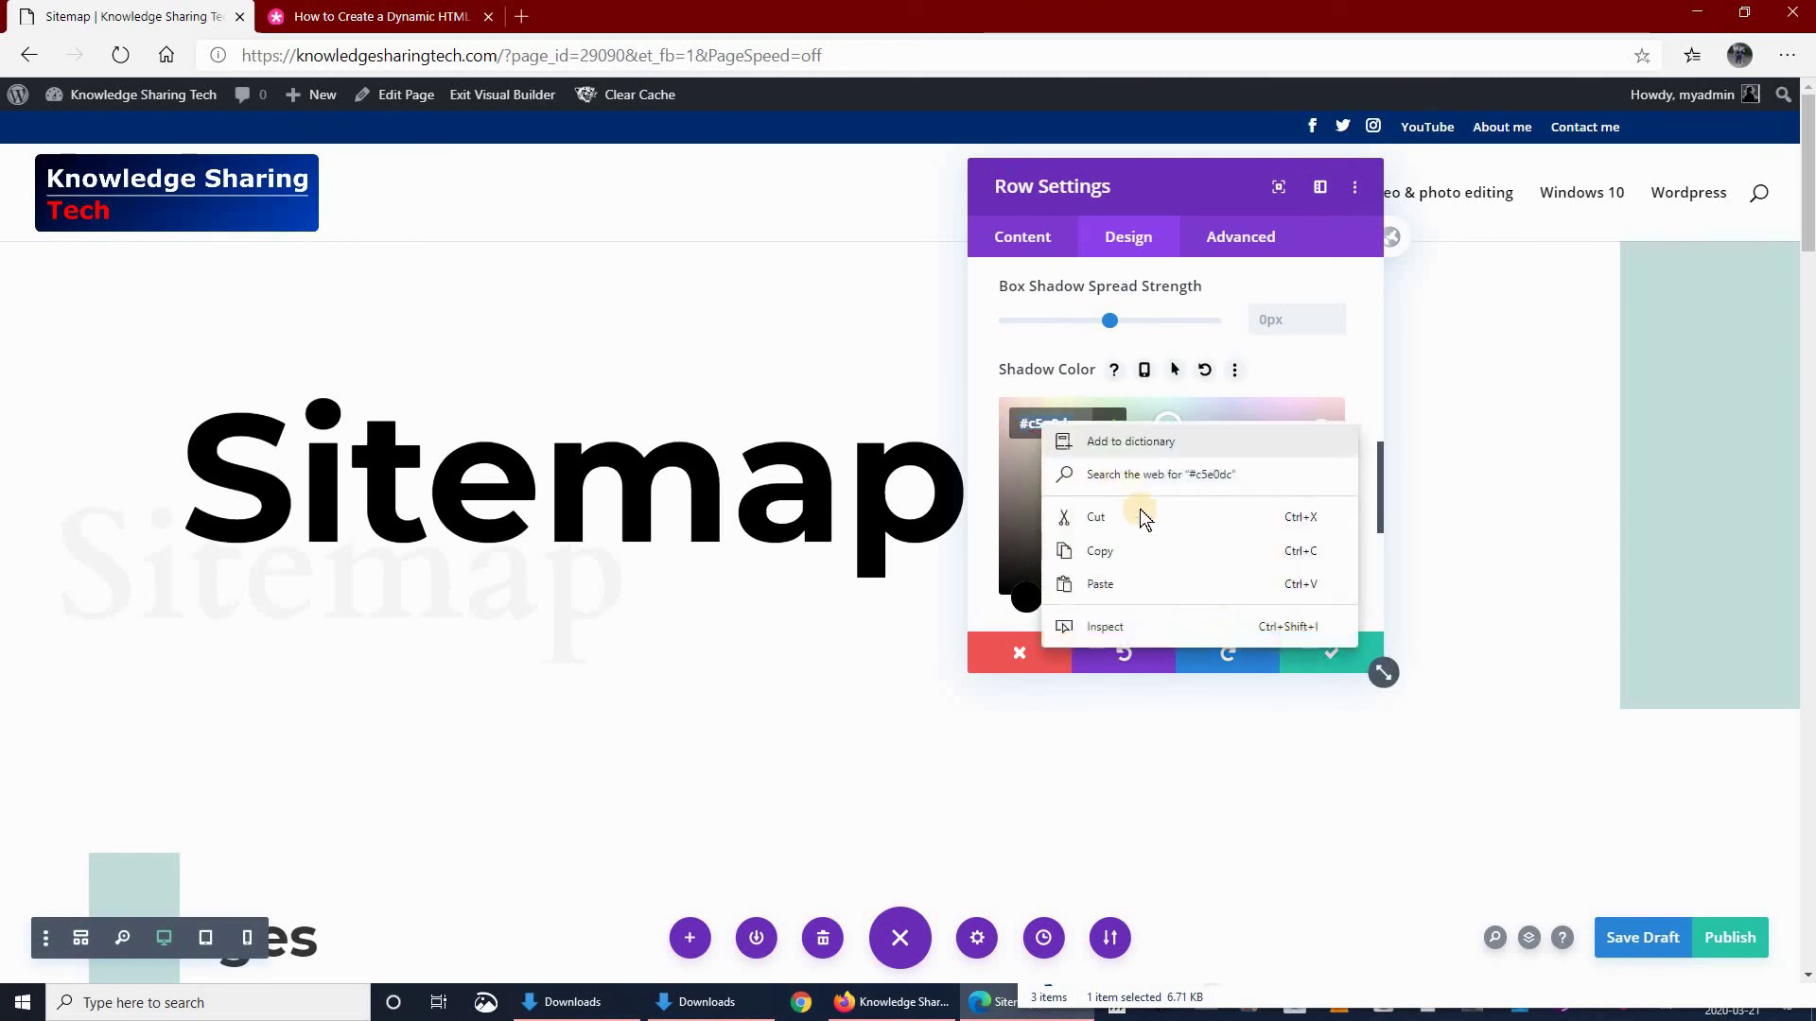
pyautogui.click(1118, 580)
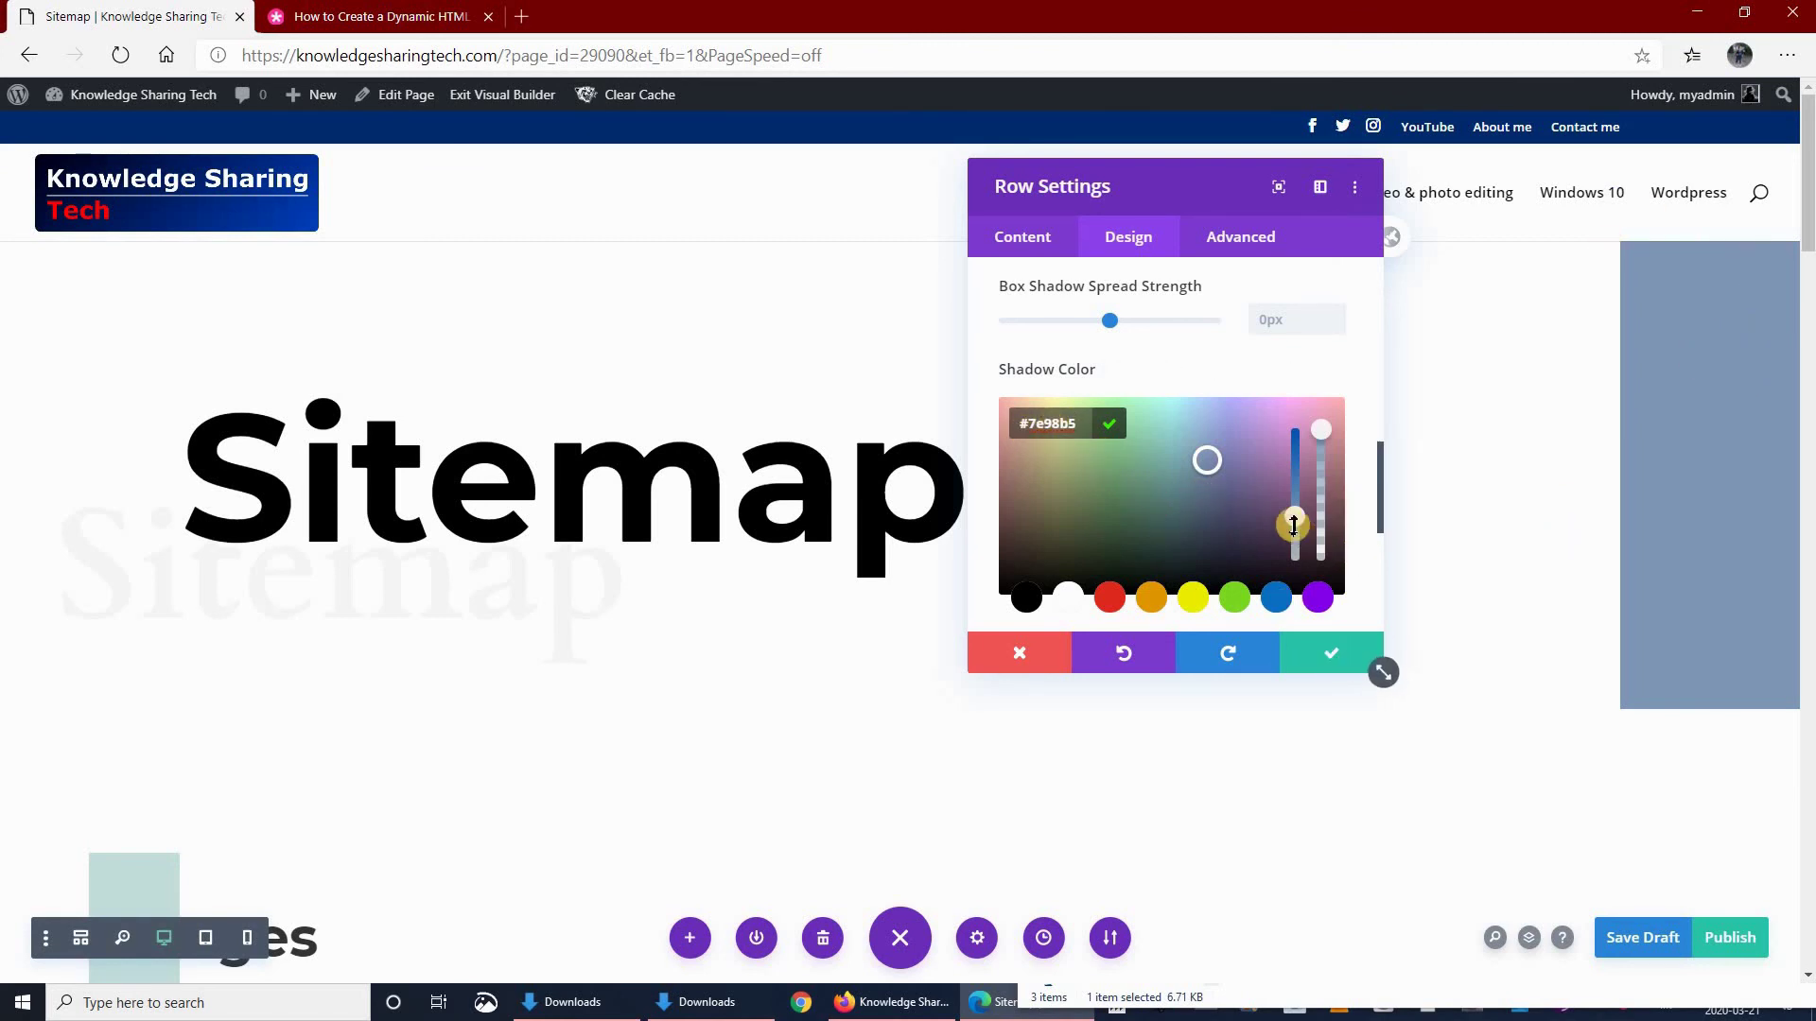
pyautogui.click(1328, 600)
# - Close the previous row's settings and open the Pages row's Design > Box Shadow options
pyautogui.click(1328, 660)
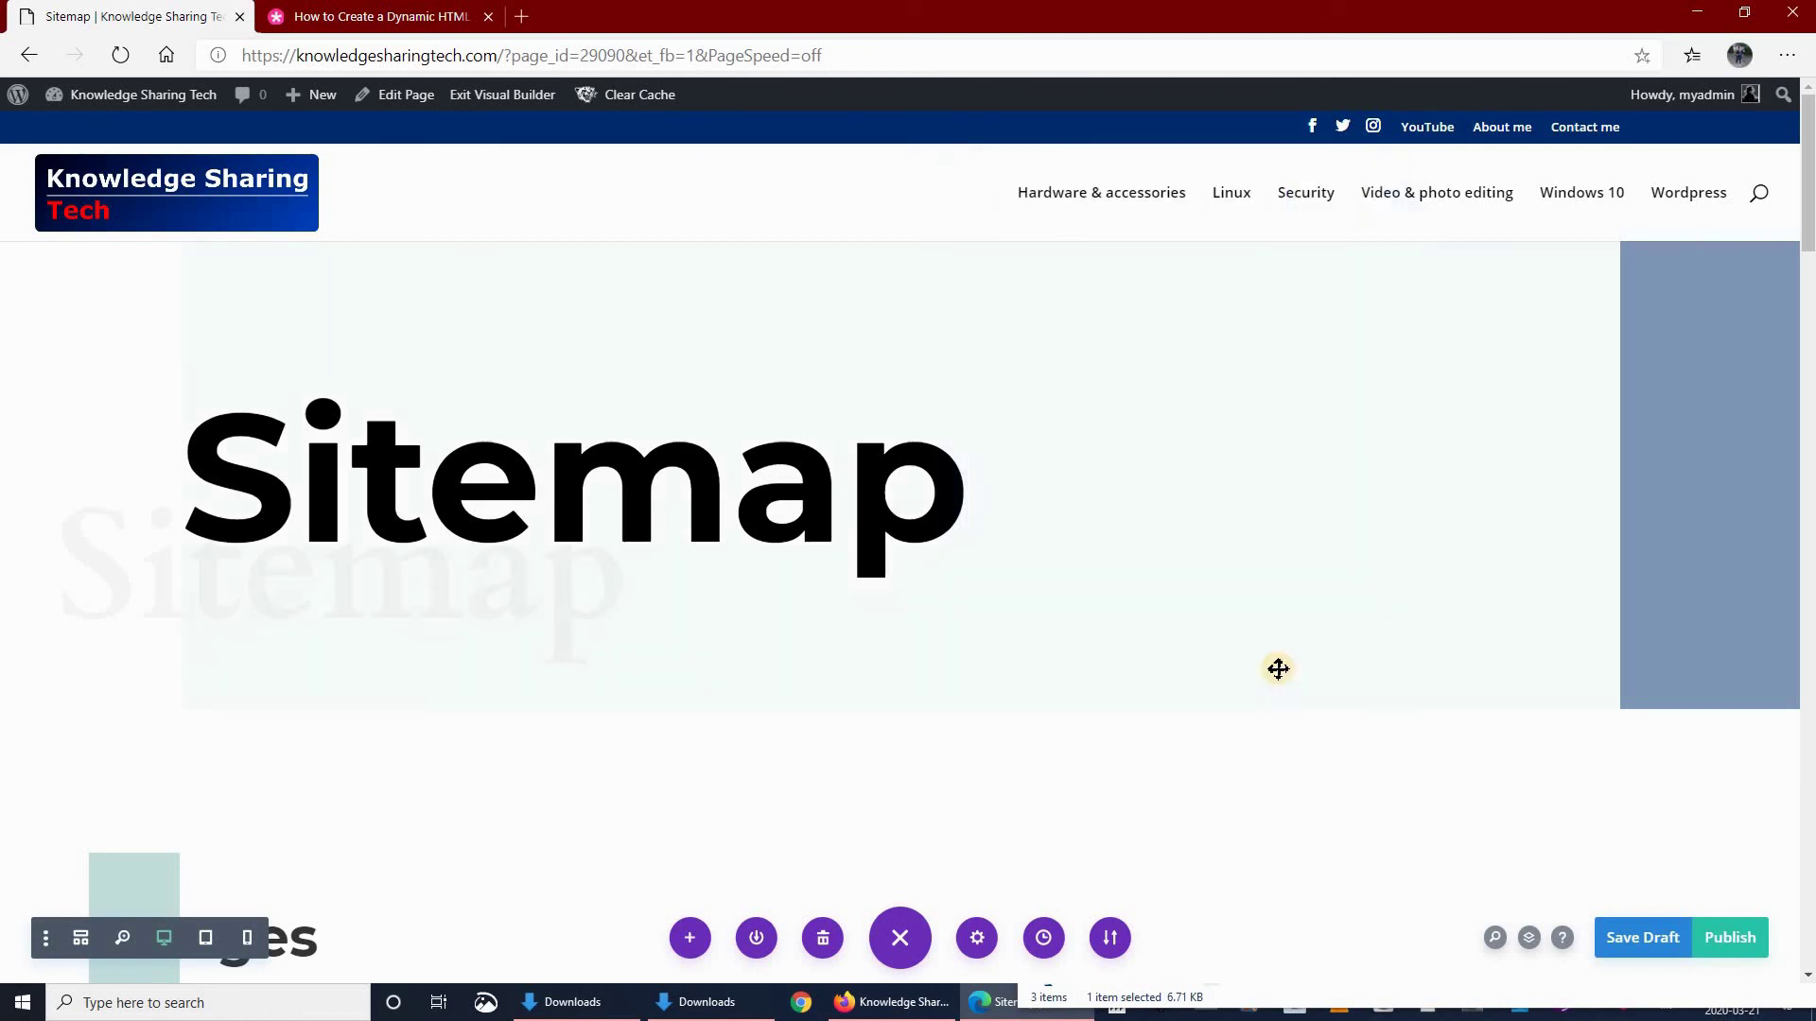
pyautogui.scroll(-1, 744, 518)
pyautogui.scroll(-4, 744, 518)
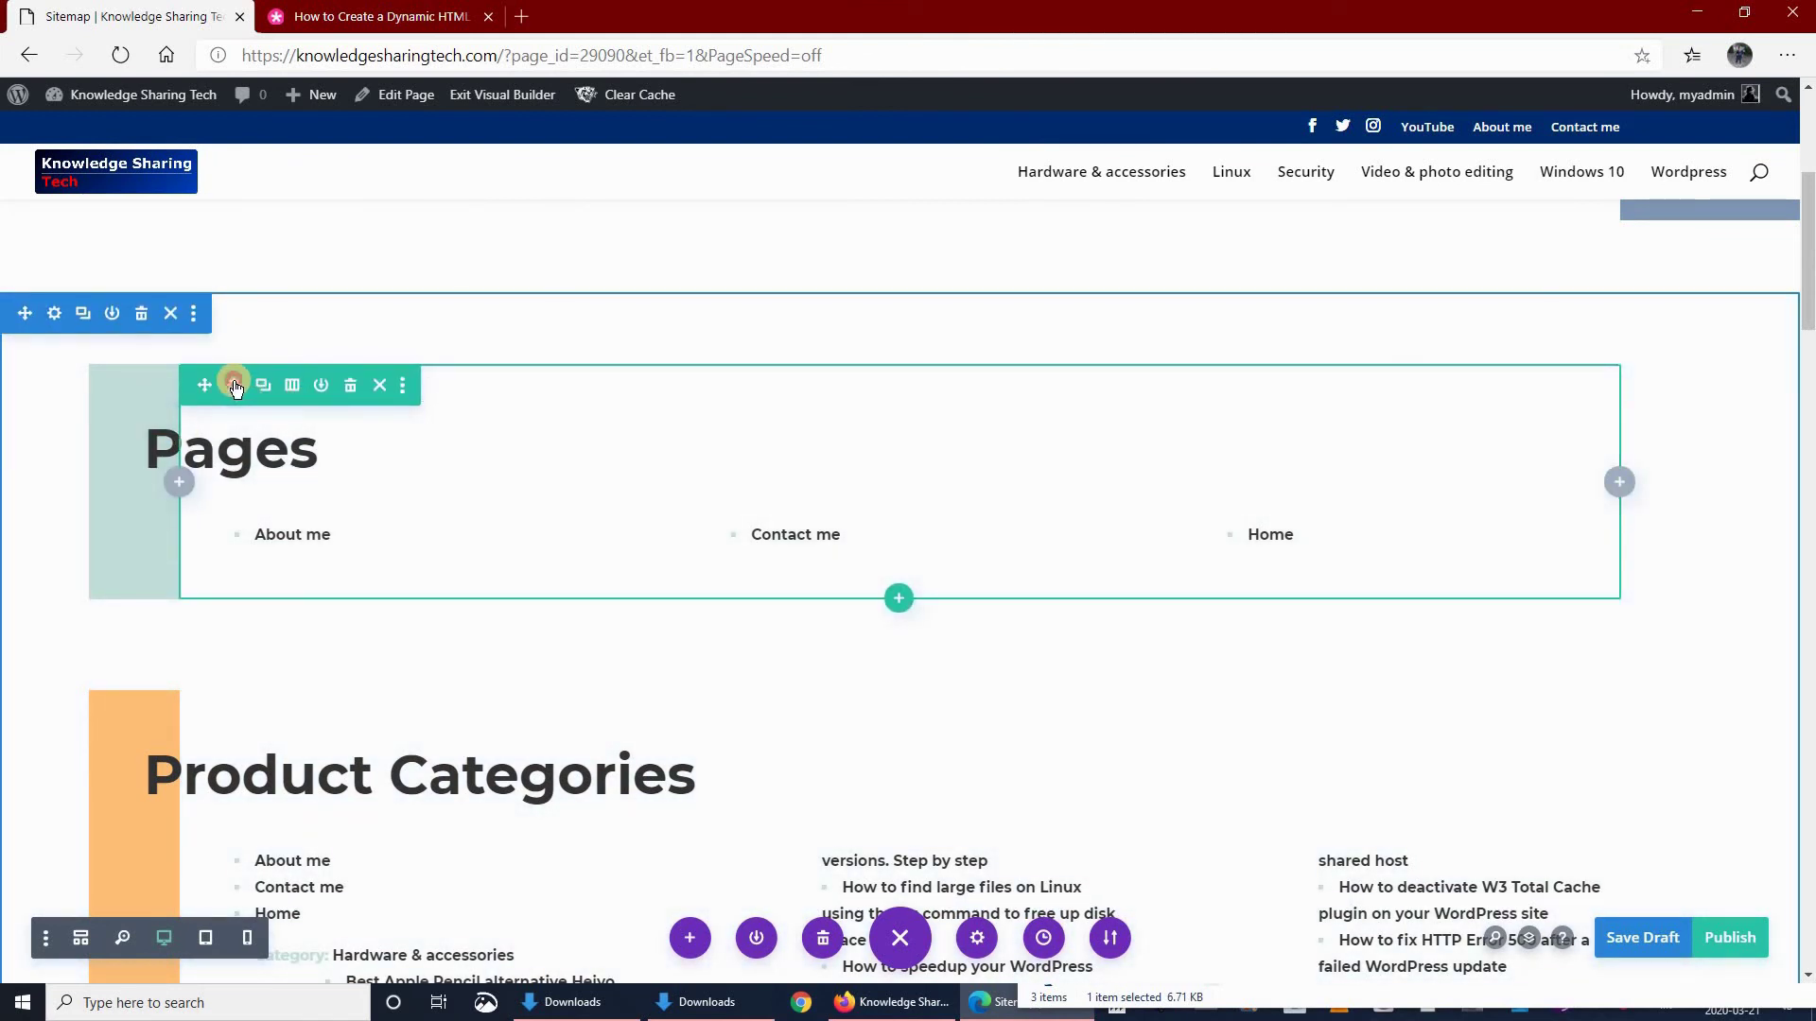
pyautogui.click(232, 383)
pyautogui.click(1125, 235)
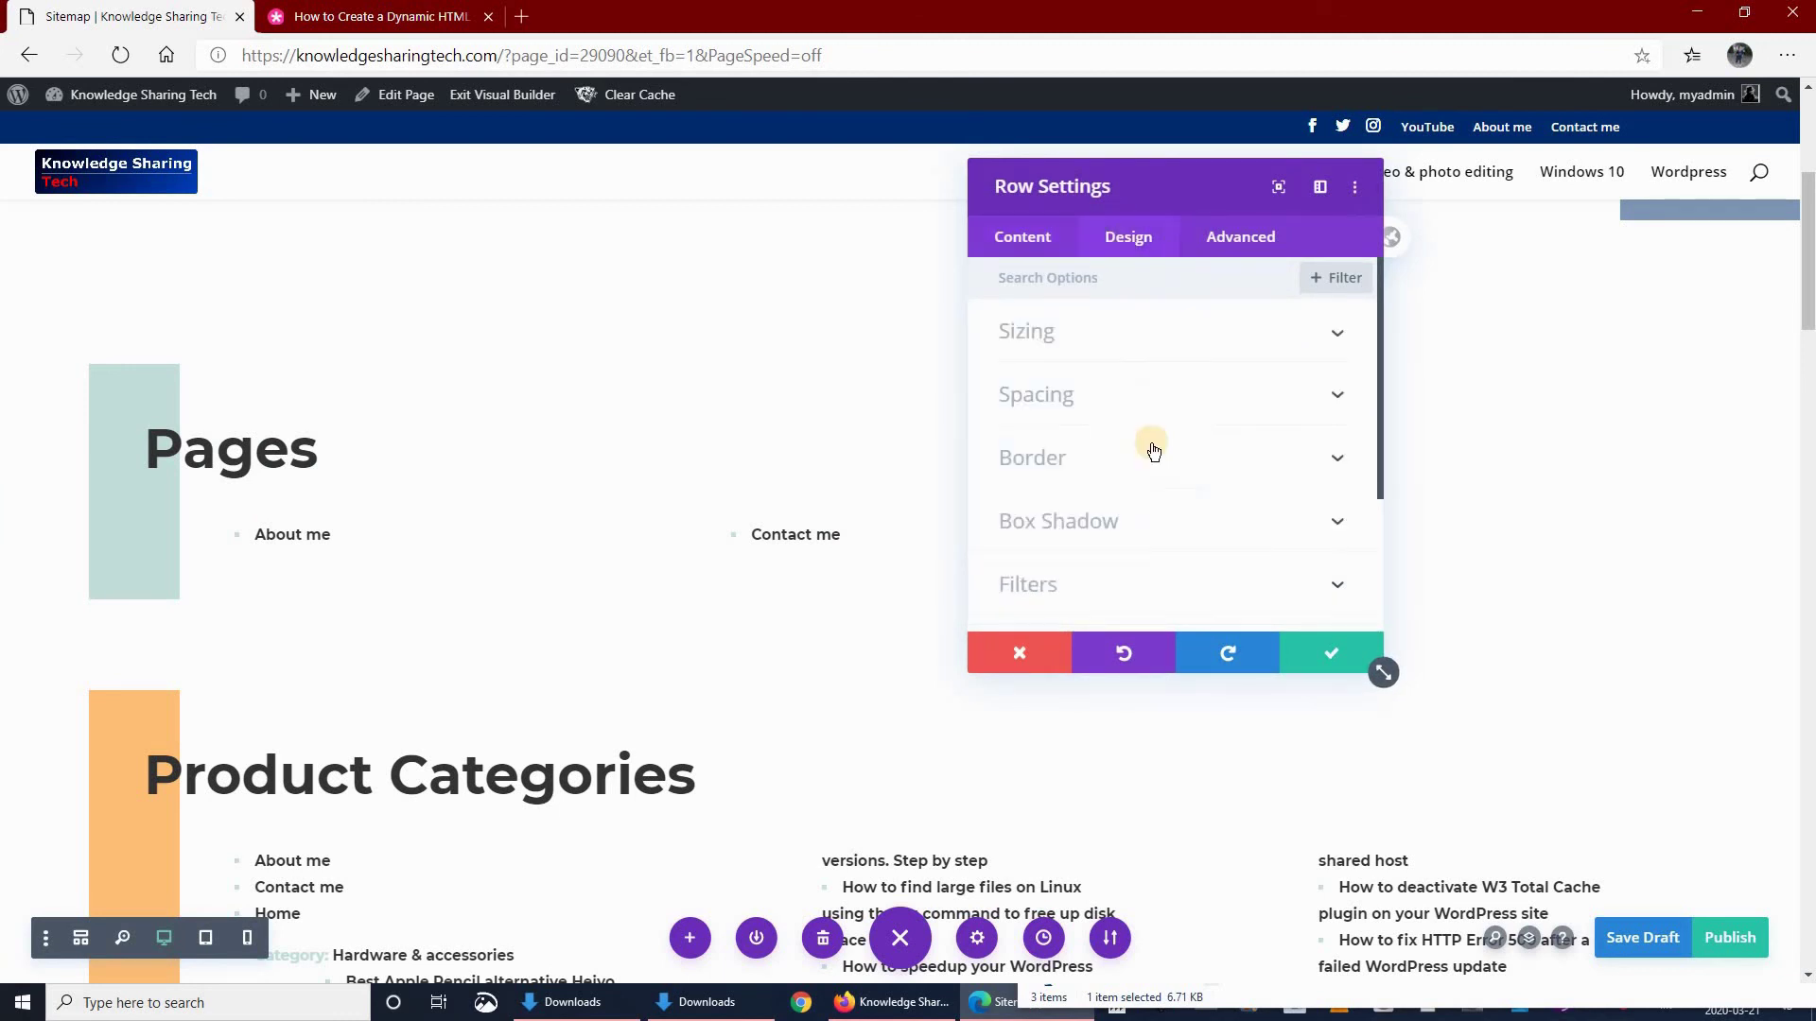
pyautogui.scroll(-1, 1150, 462)
pyautogui.click(1126, 515)
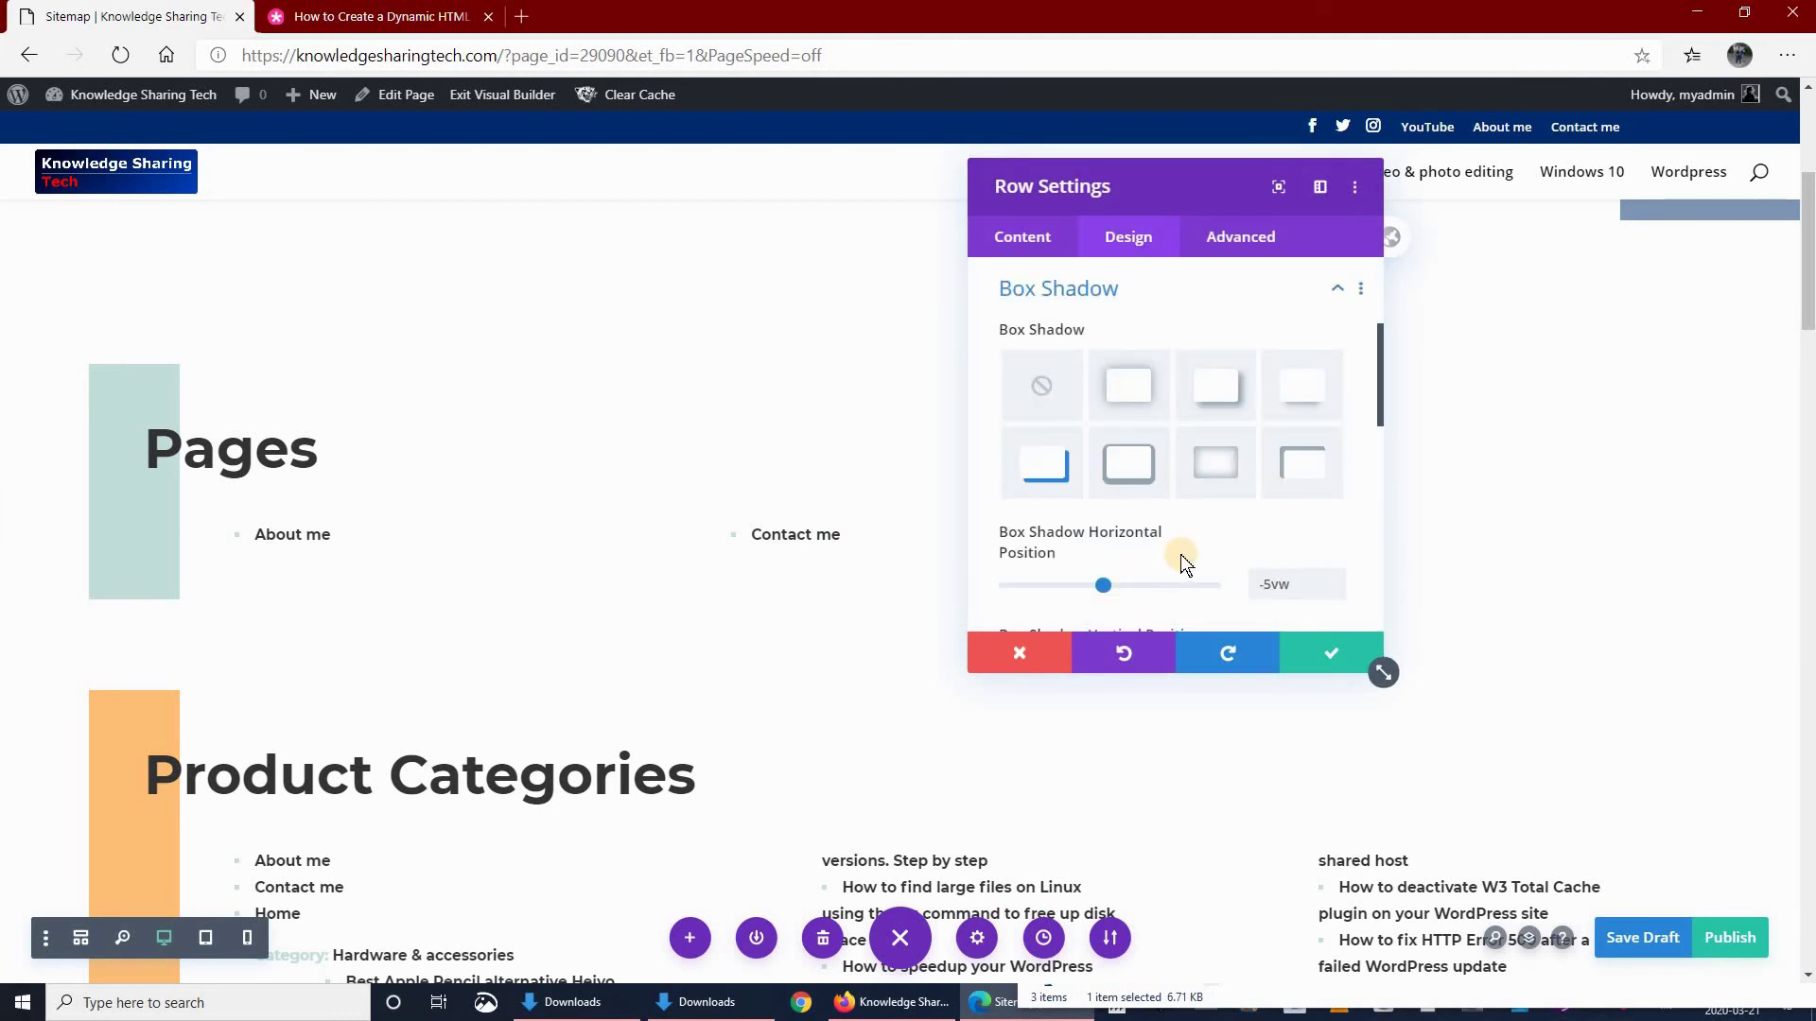
# - Replace the Pages row's shadow colour #c5e0dc with blue-grey #7e98b5 and close the settings
pyautogui.scroll(-5, 1185, 530)
pyautogui.scroll(-1, 1185, 526)
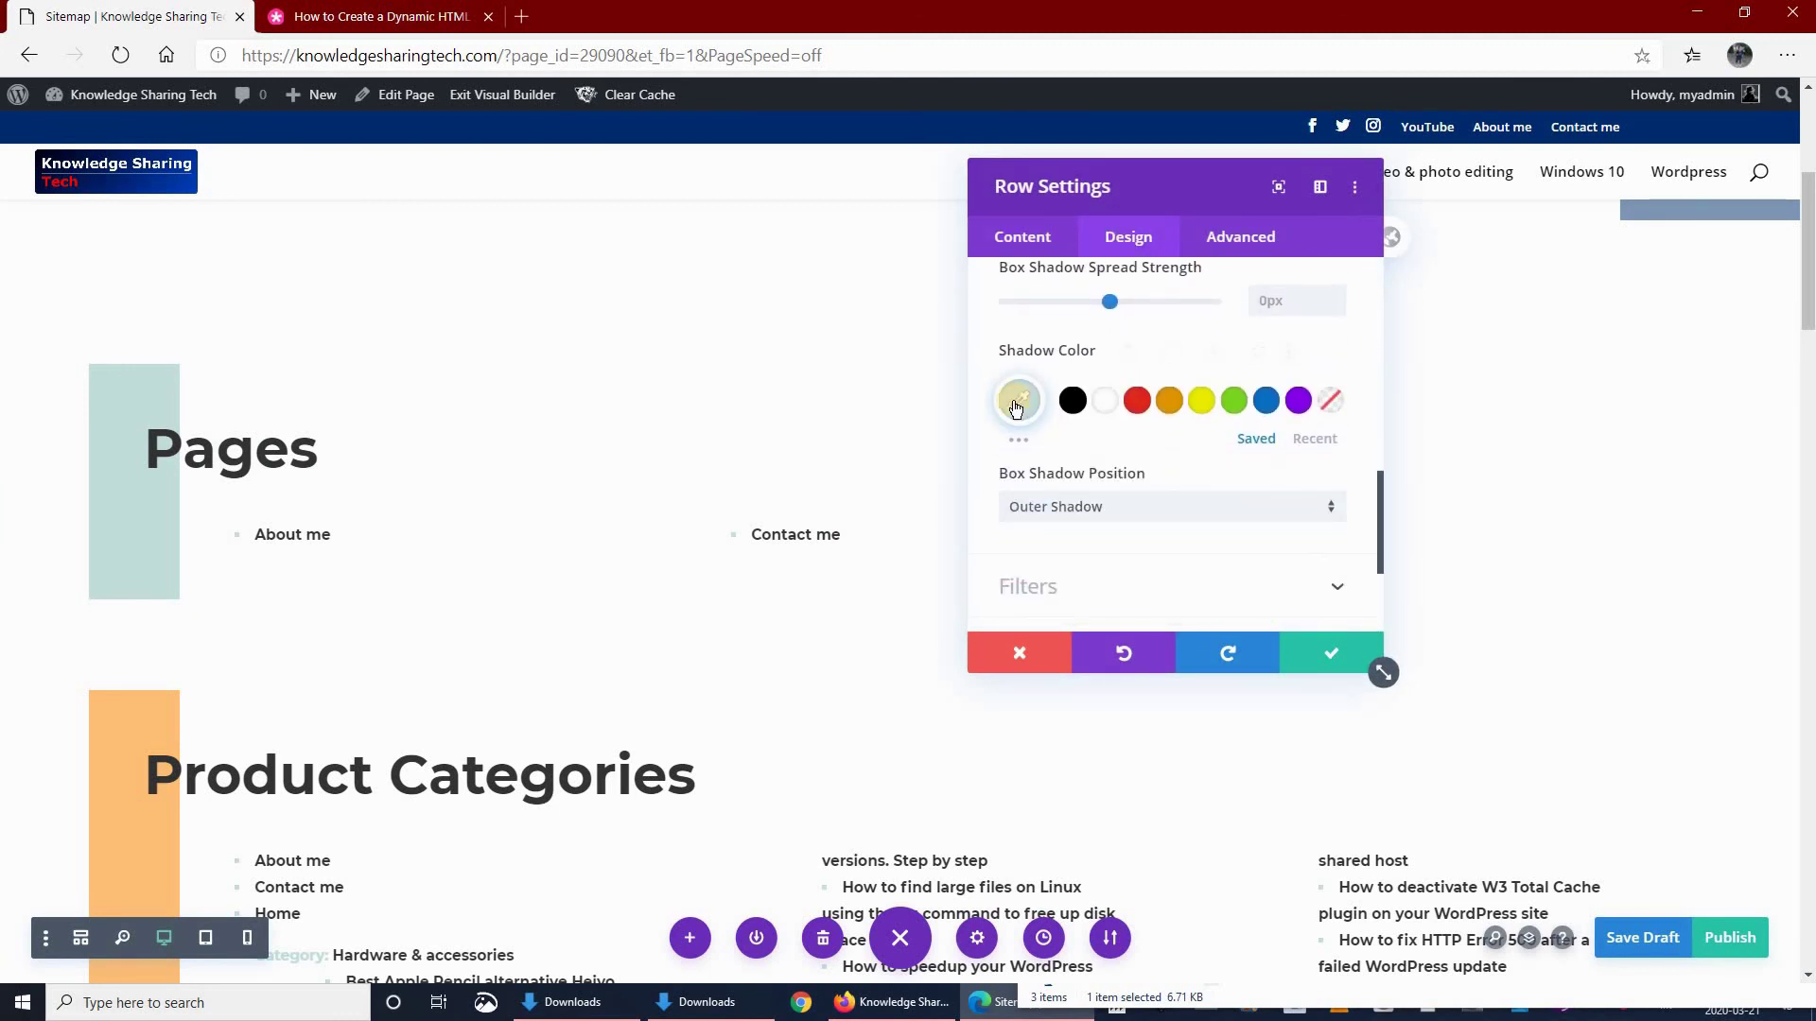
pyautogui.click(1019, 399)
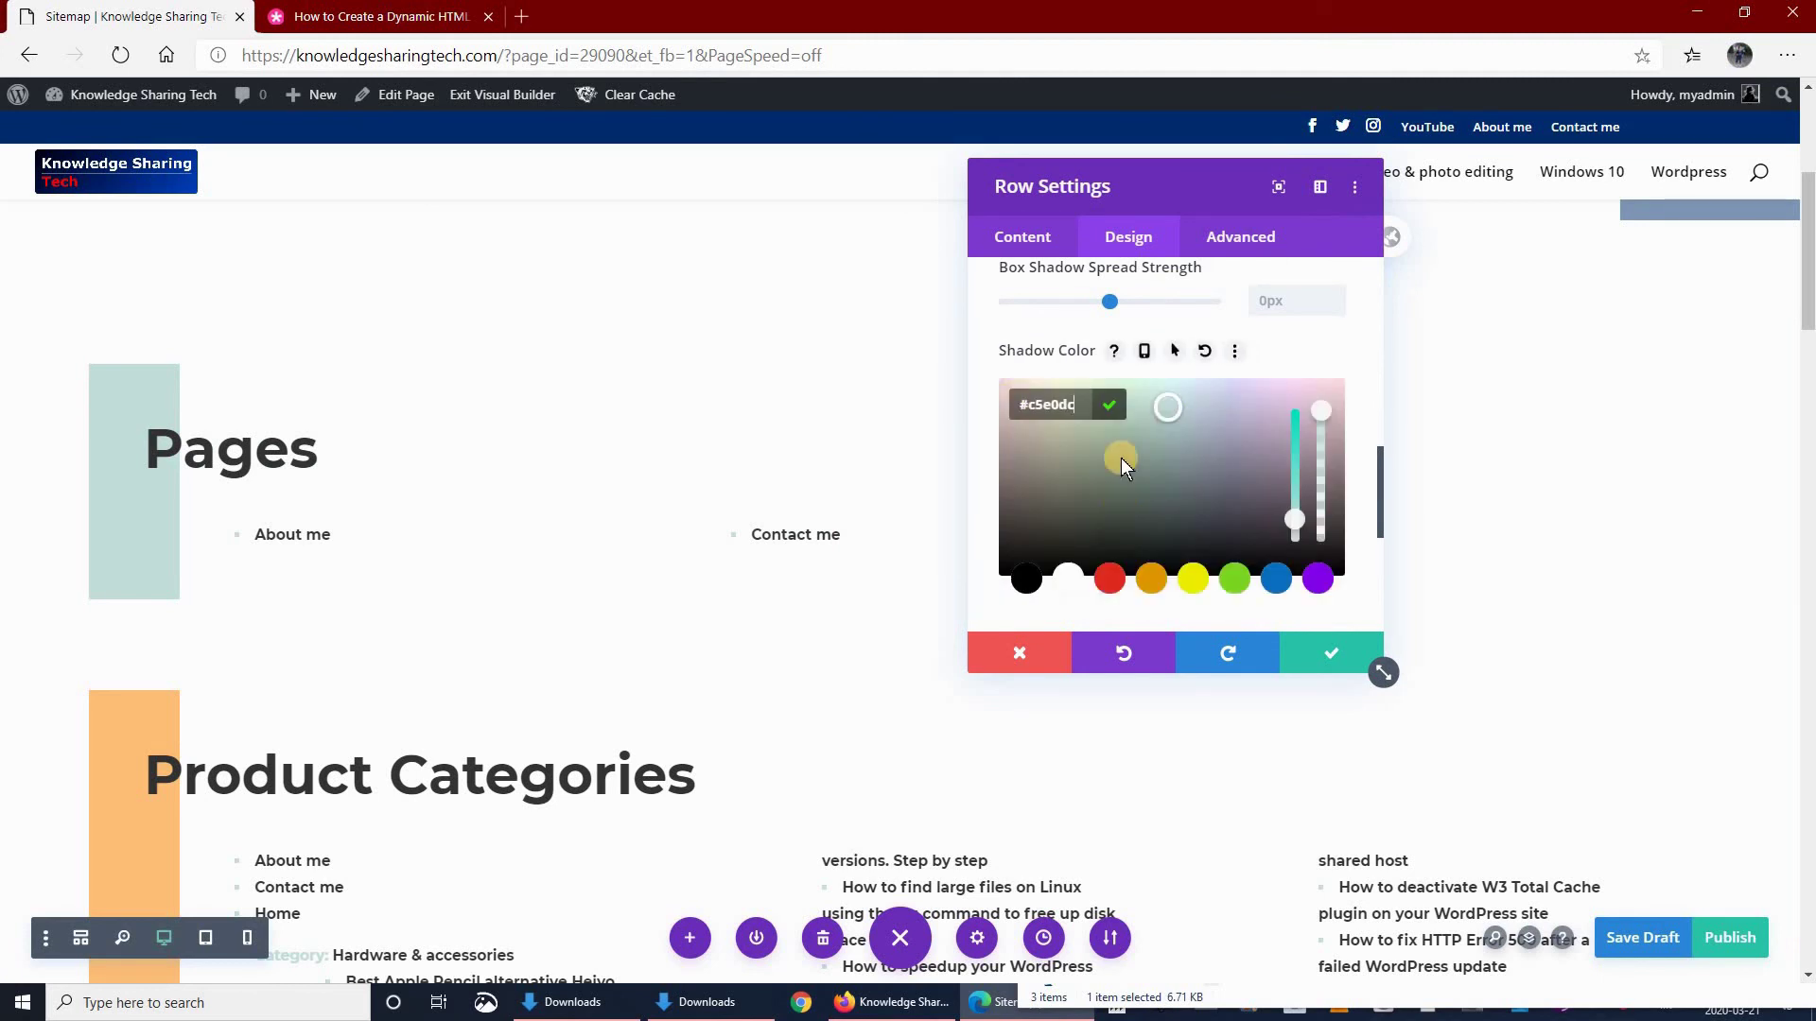
pyautogui.moveTo(1074, 404); pyautogui.dragTo(1015, 405)
pyautogui.rightClick(1048, 411)
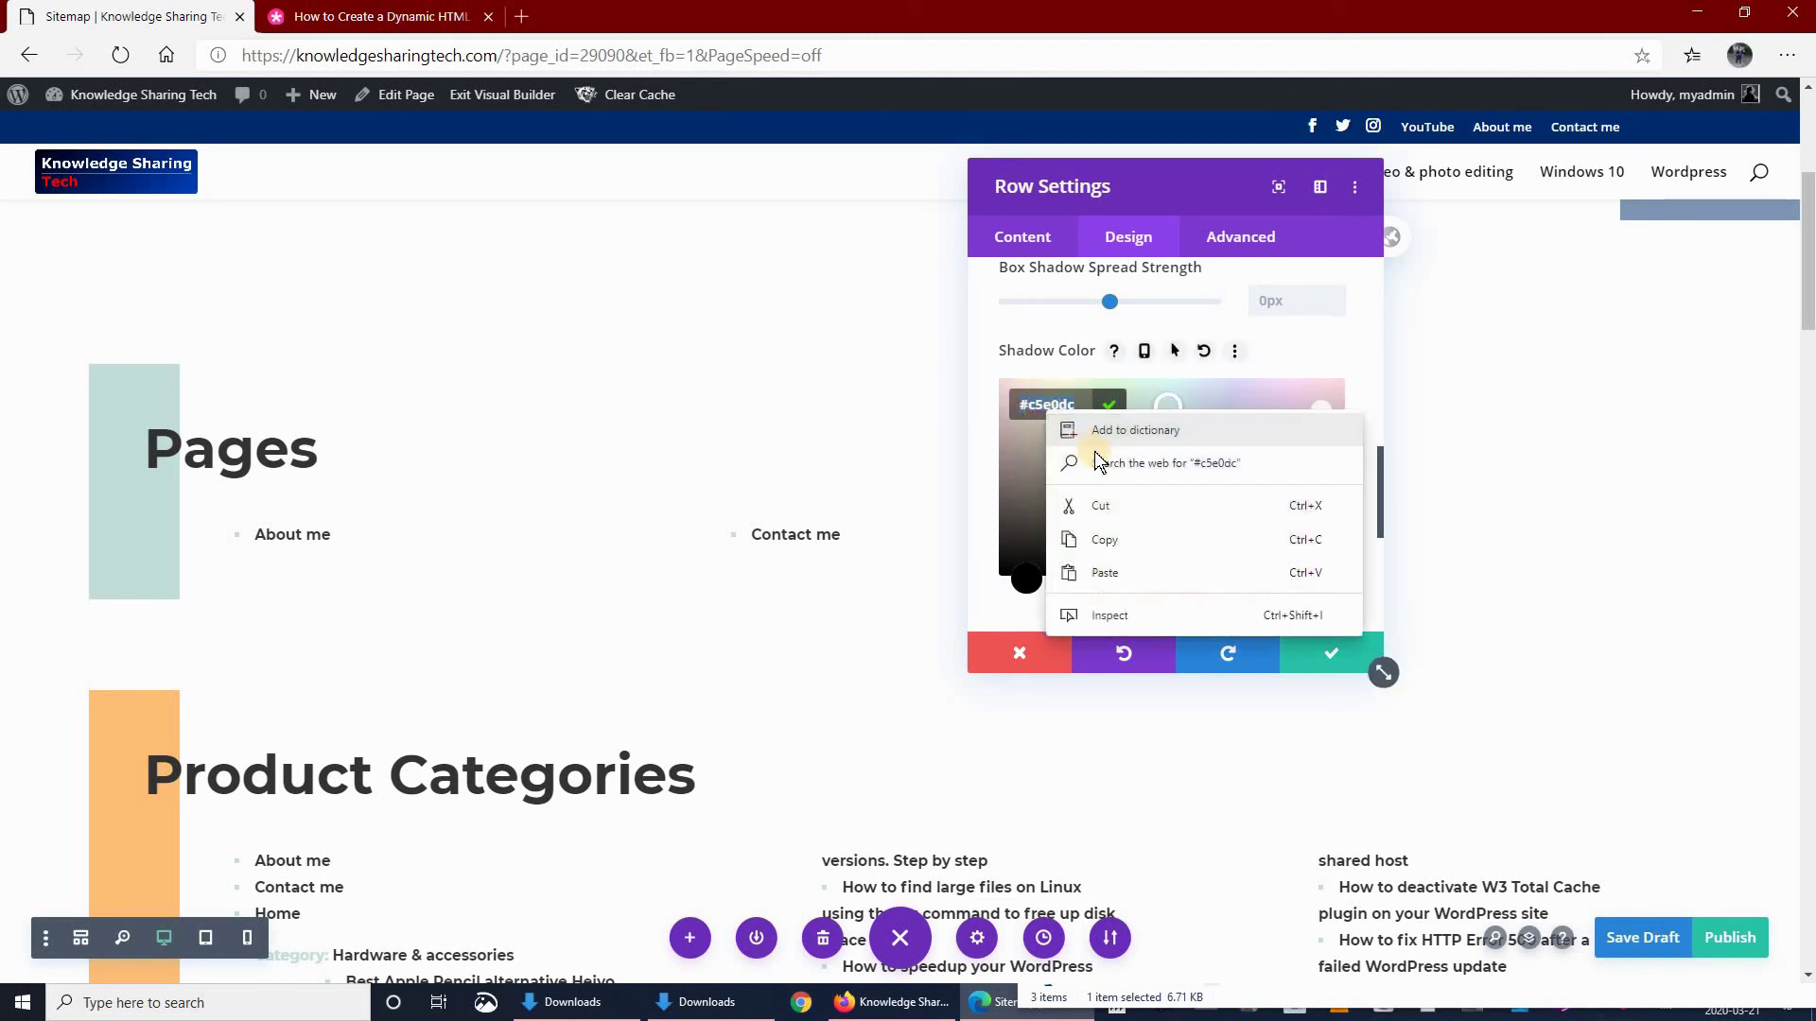
pyautogui.click(1102, 571)
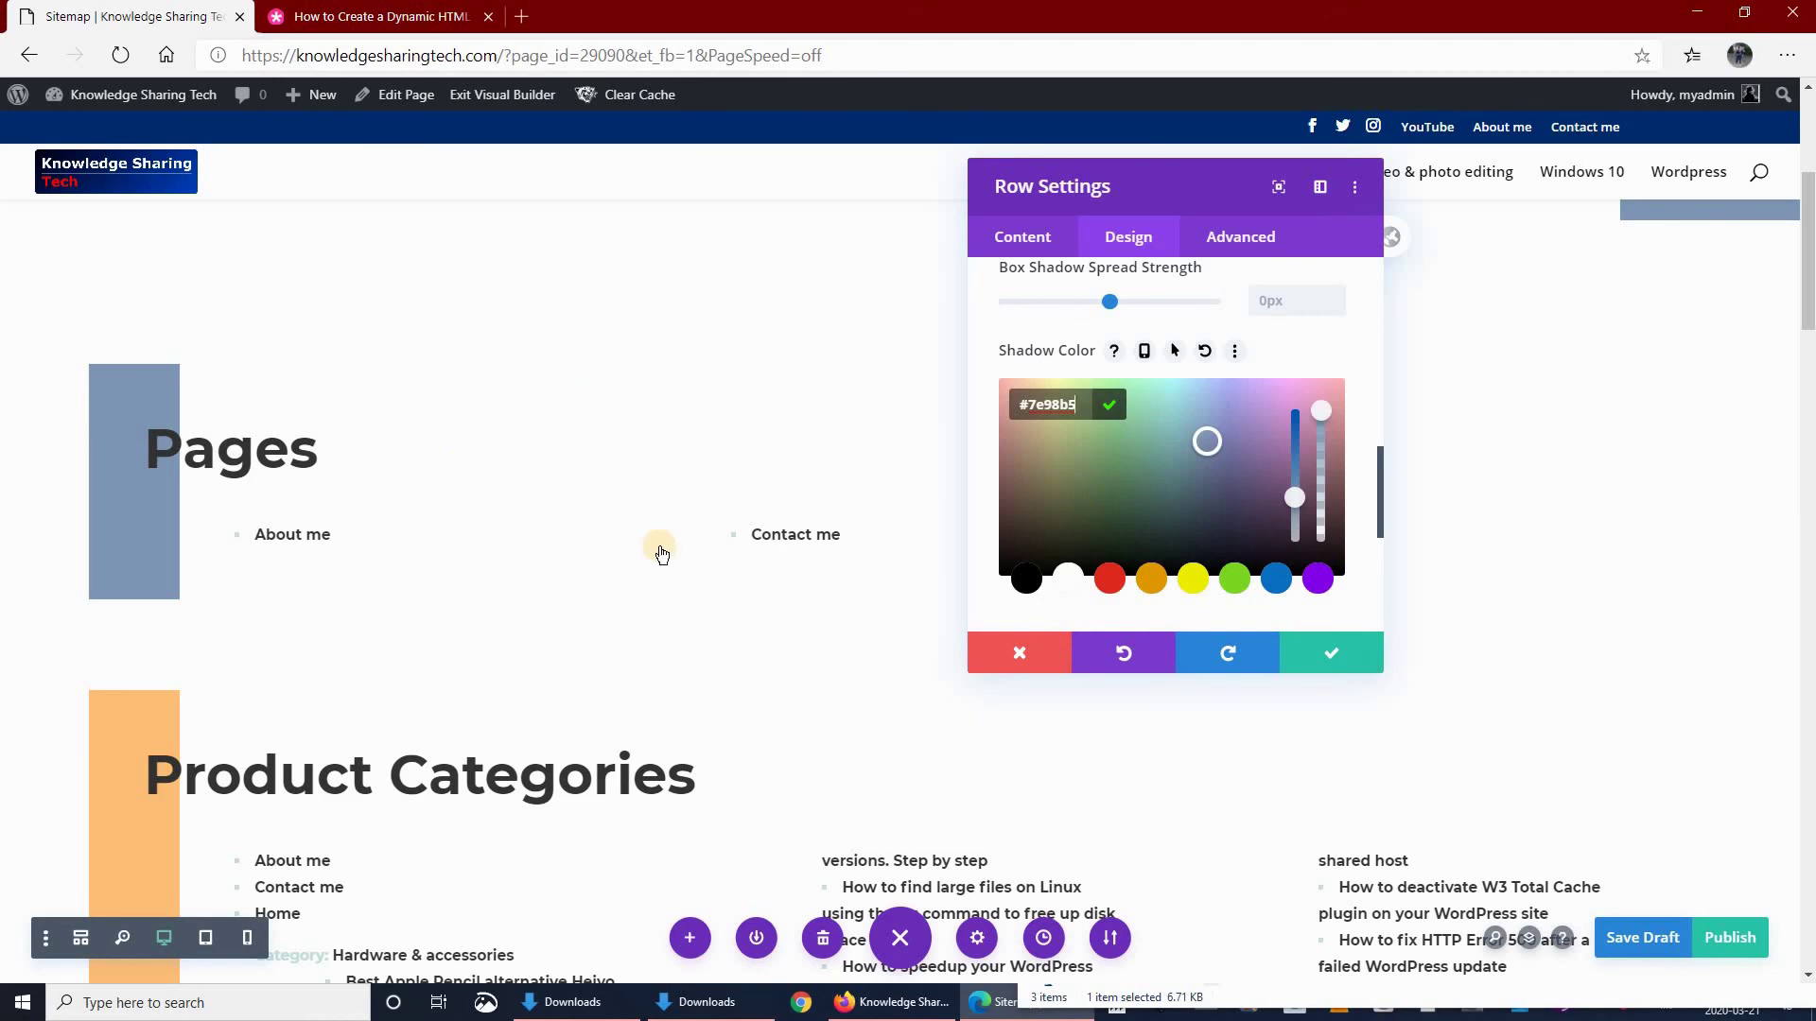
pyautogui.click(1343, 649)
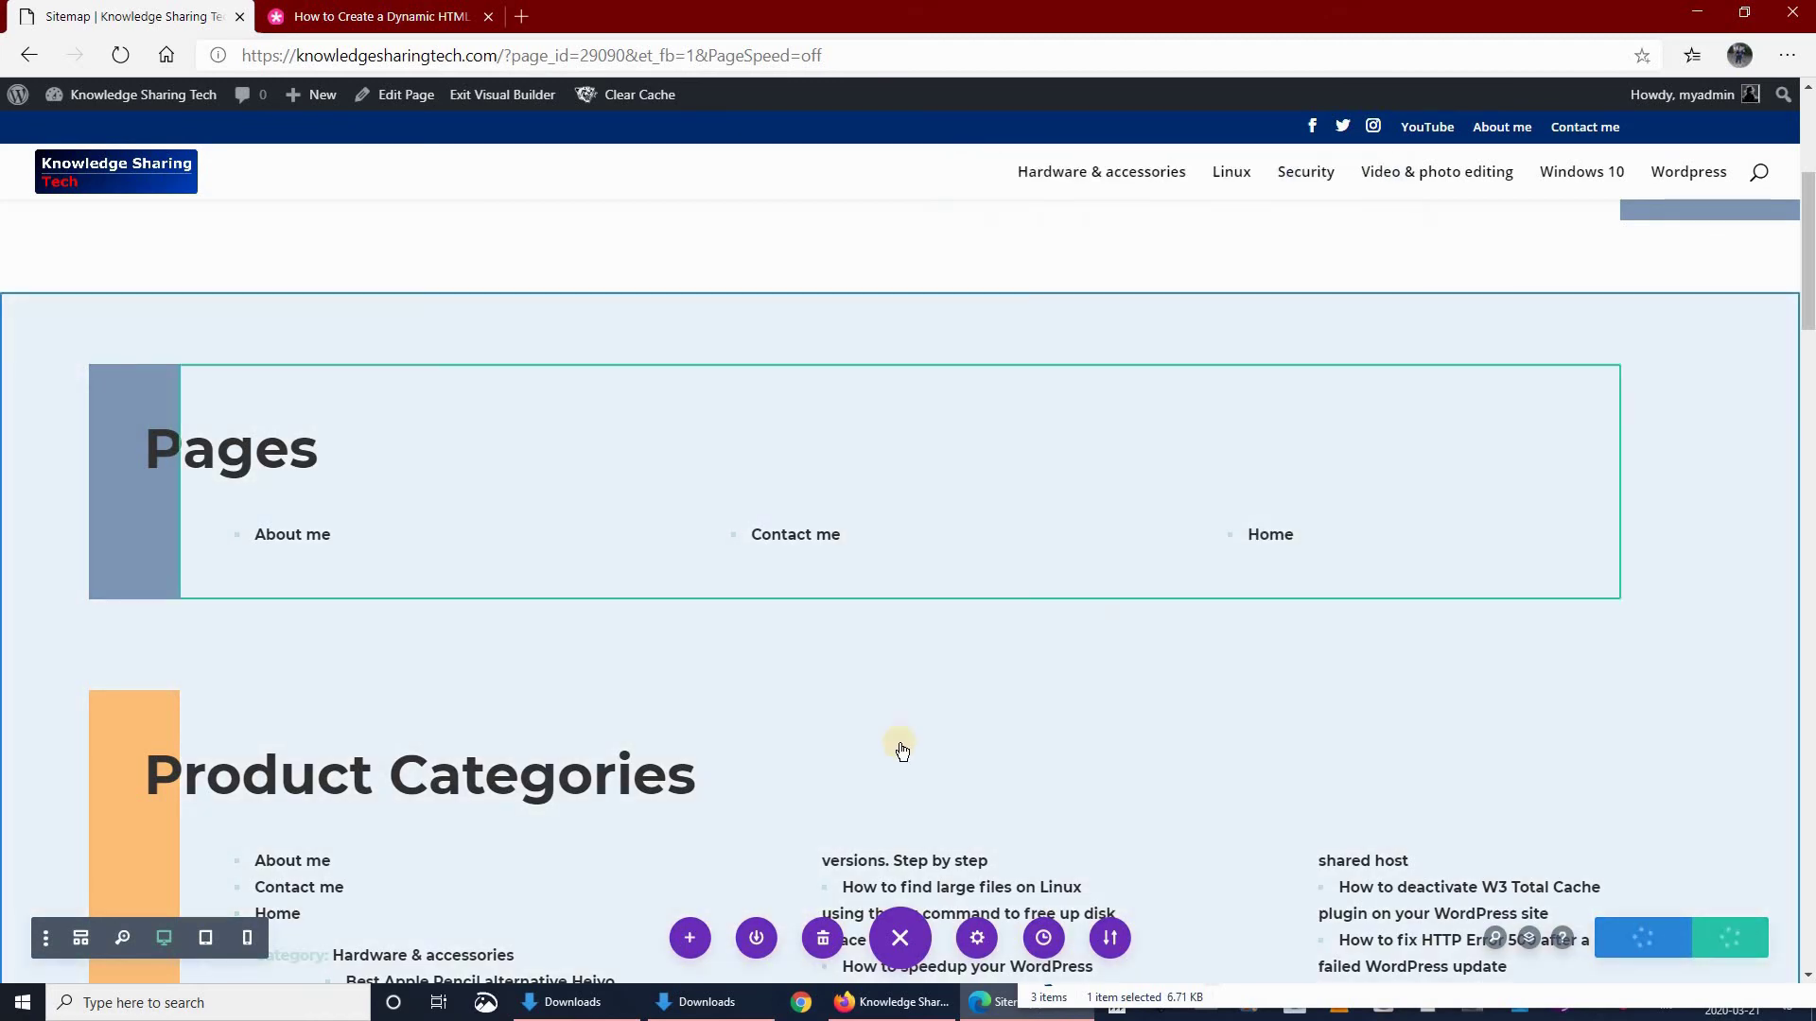
# - Save the page changes with Ctrl+S and review the page
pyautogui.hotkey('ctrl', 's')
pyautogui.scroll(-3, 662, 553)
pyautogui.scroll(-4, 635, 511)
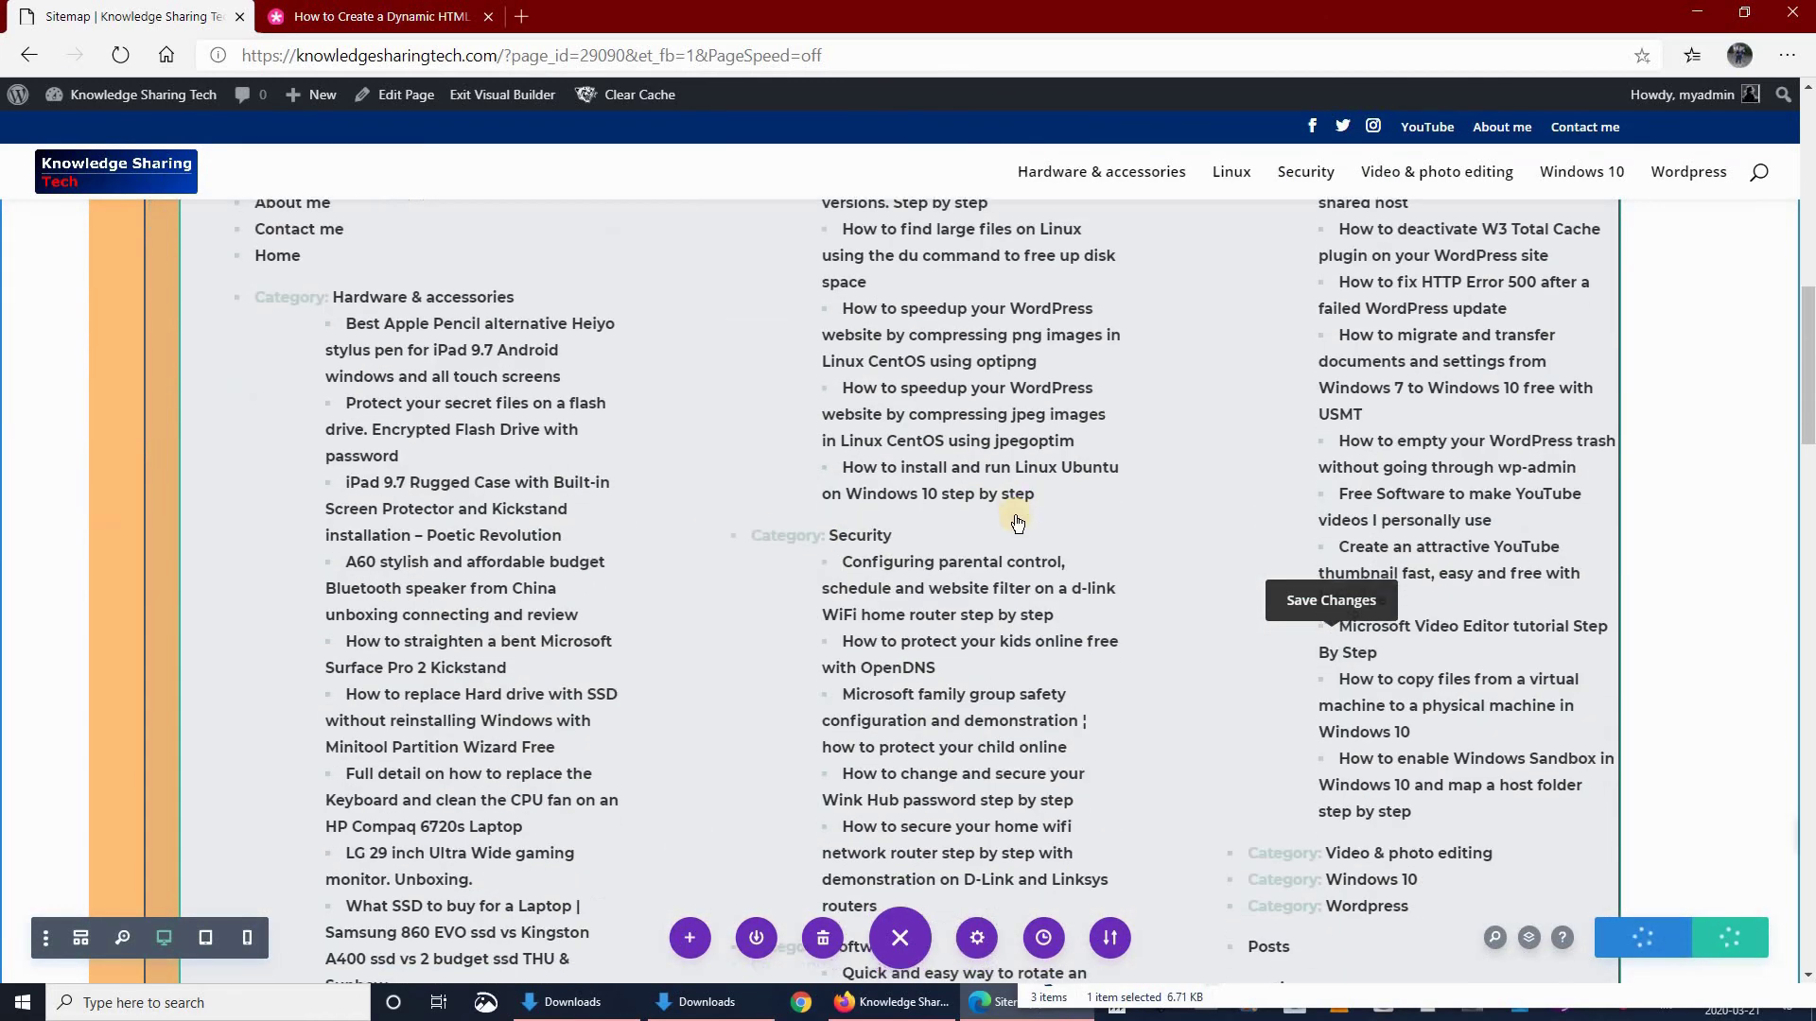
pyautogui.scroll(5, 770, 662)
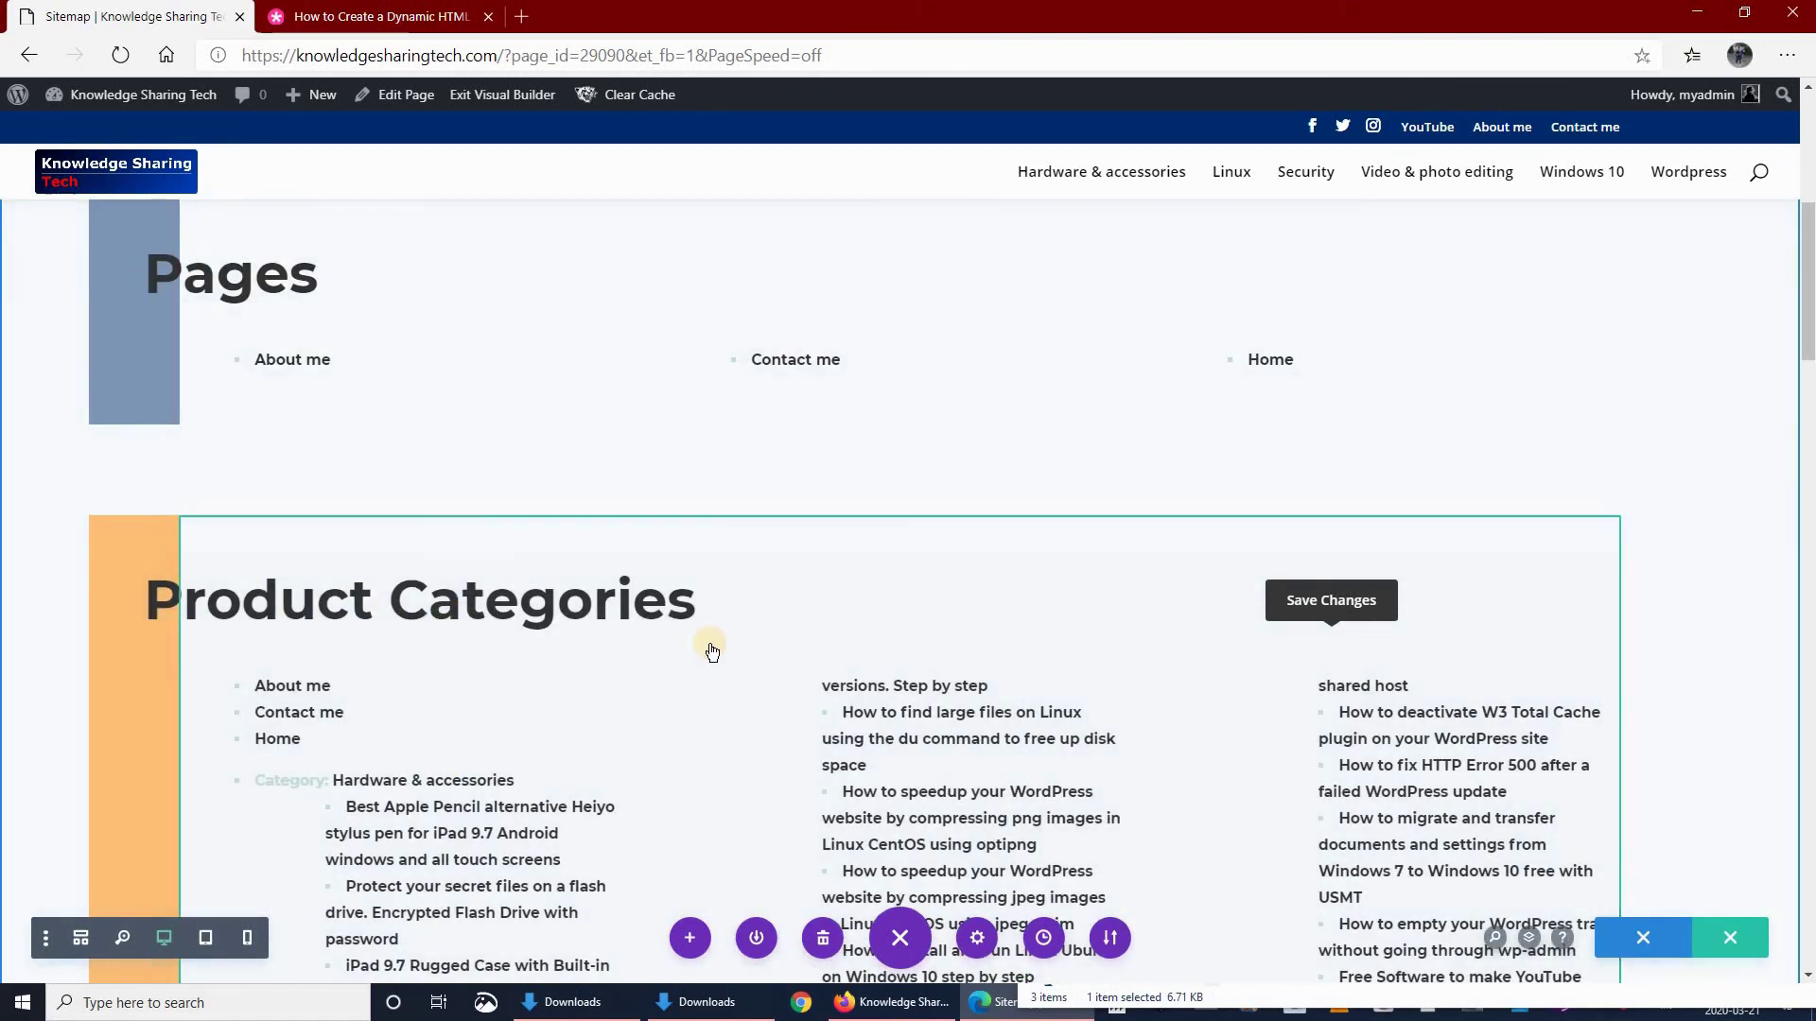
# - Delete the Product Categories row so Categories now follows Pages
pyautogui.click(312, 547)
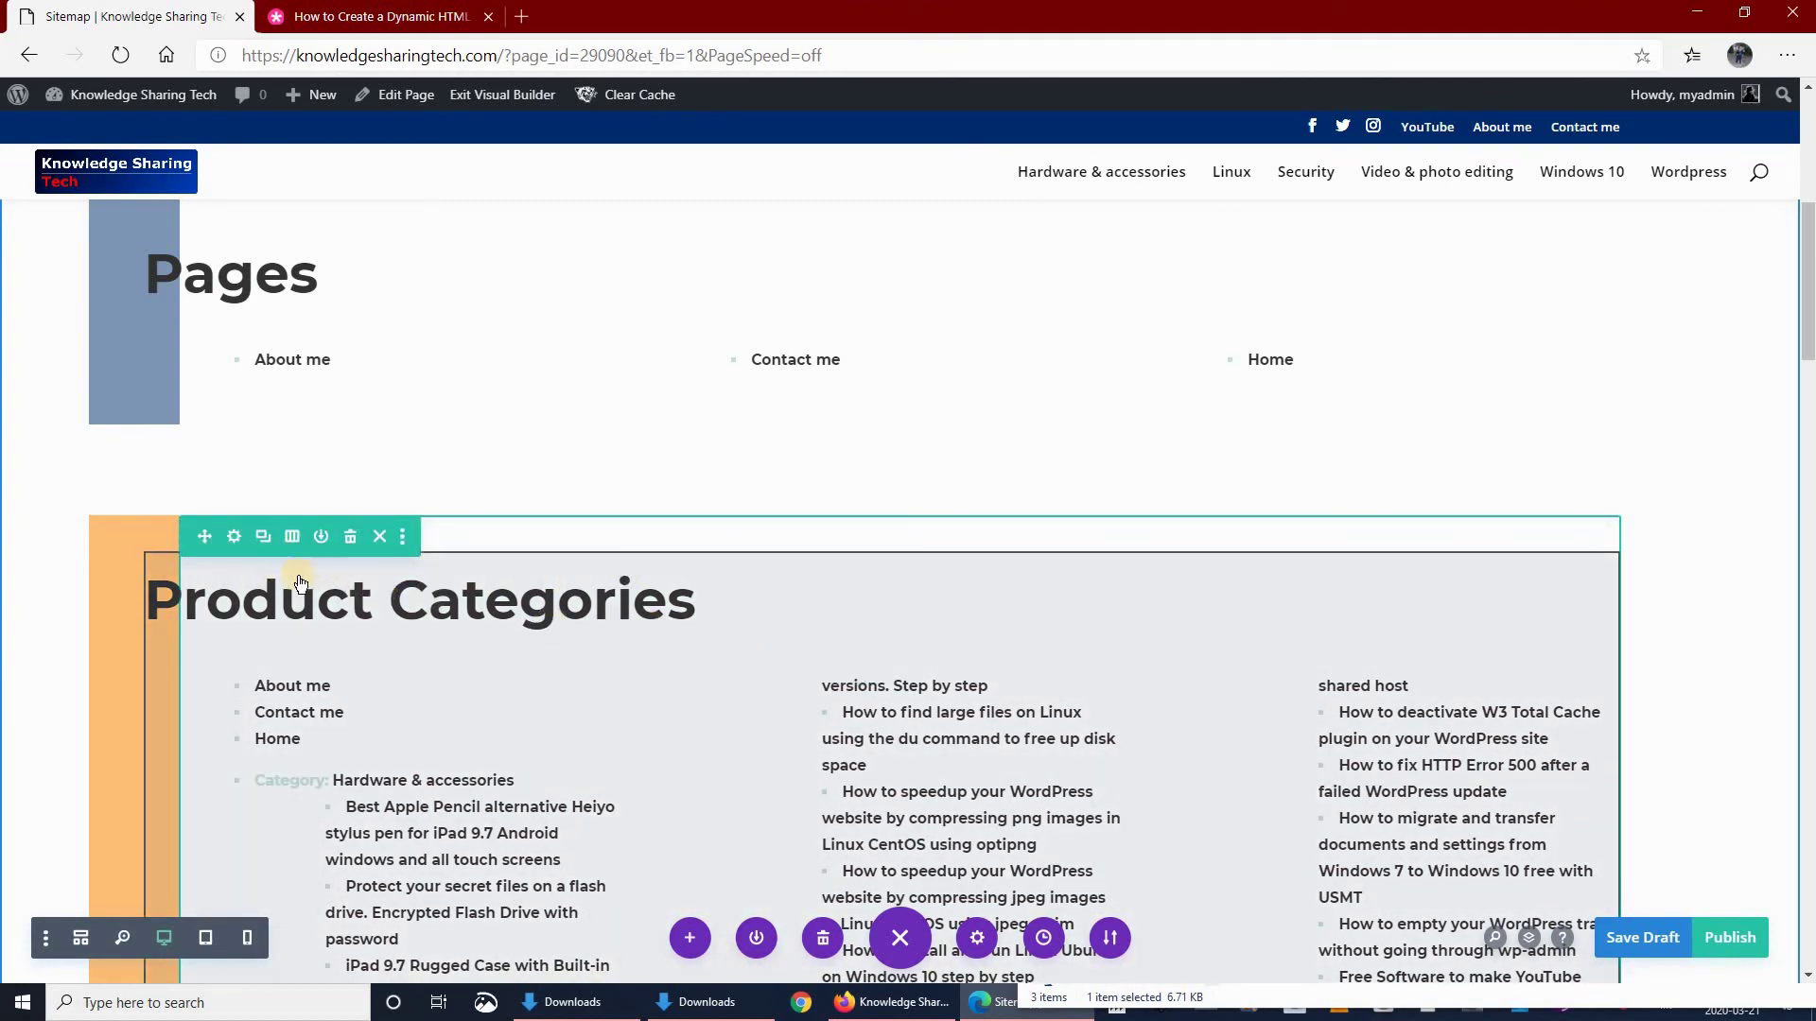
pyautogui.click(264, 543)
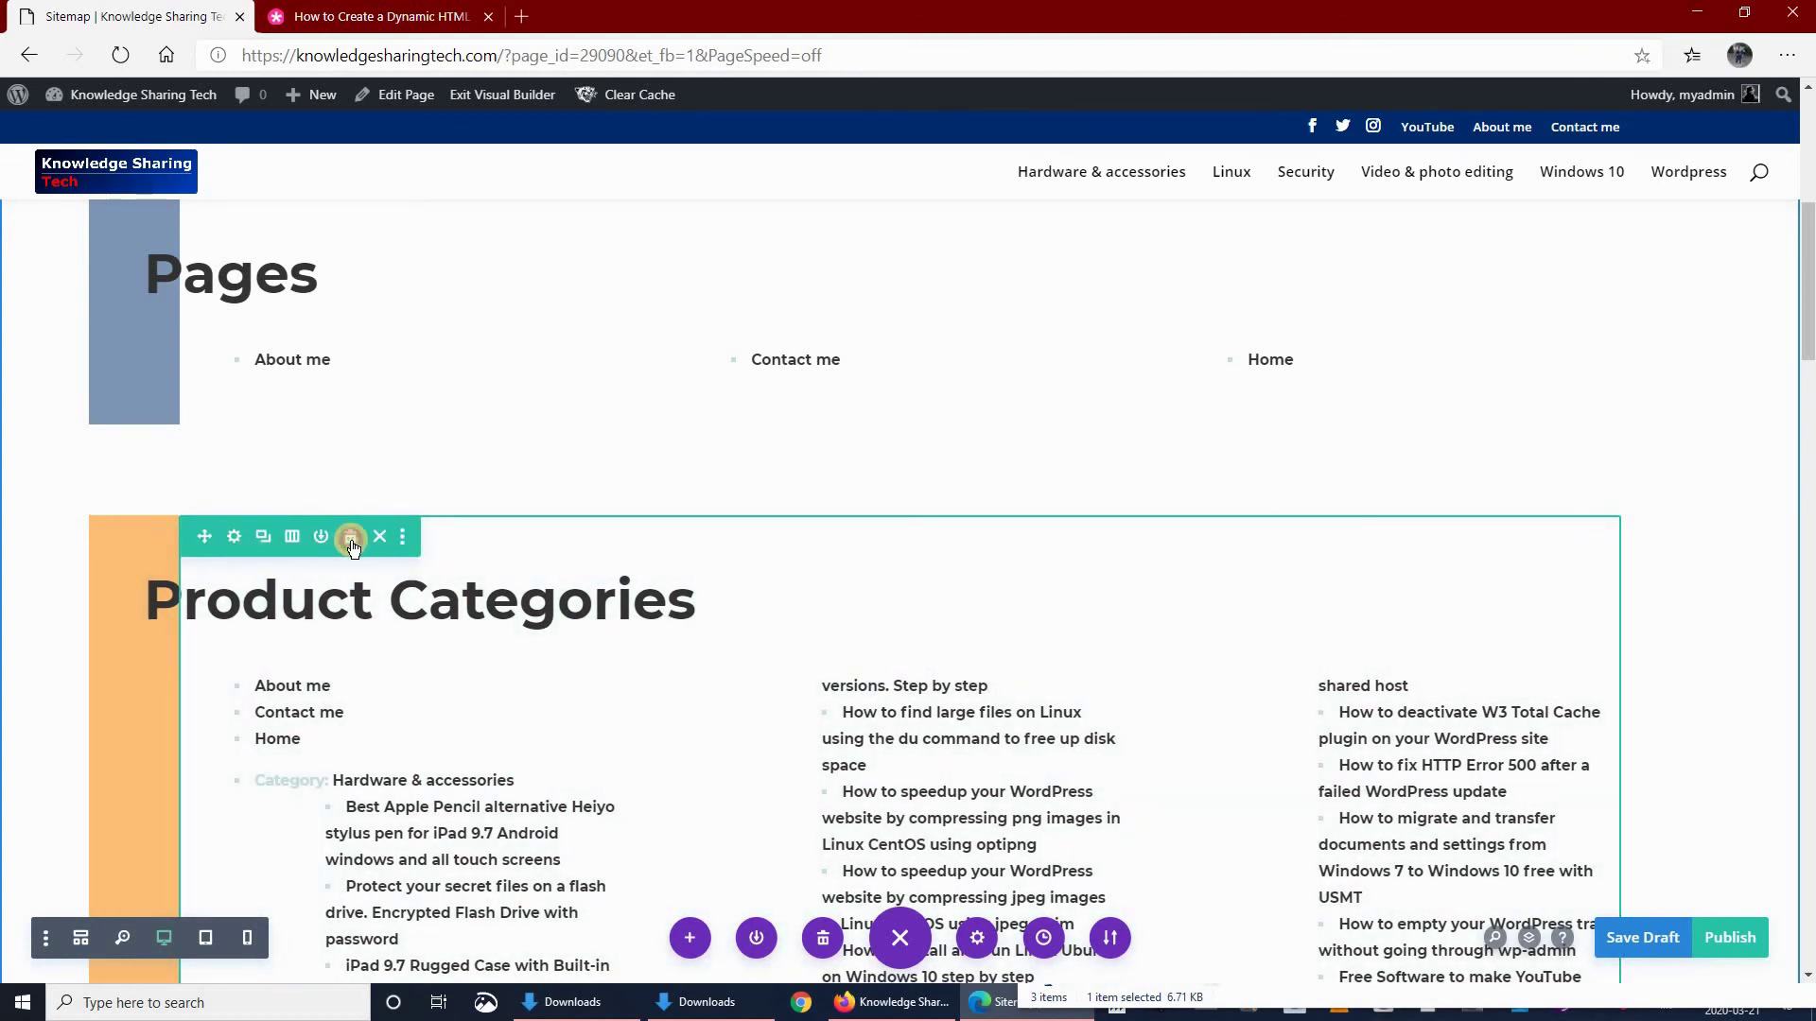
pyautogui.click(350, 538)
pyautogui.scroll(-1, 592, 624)
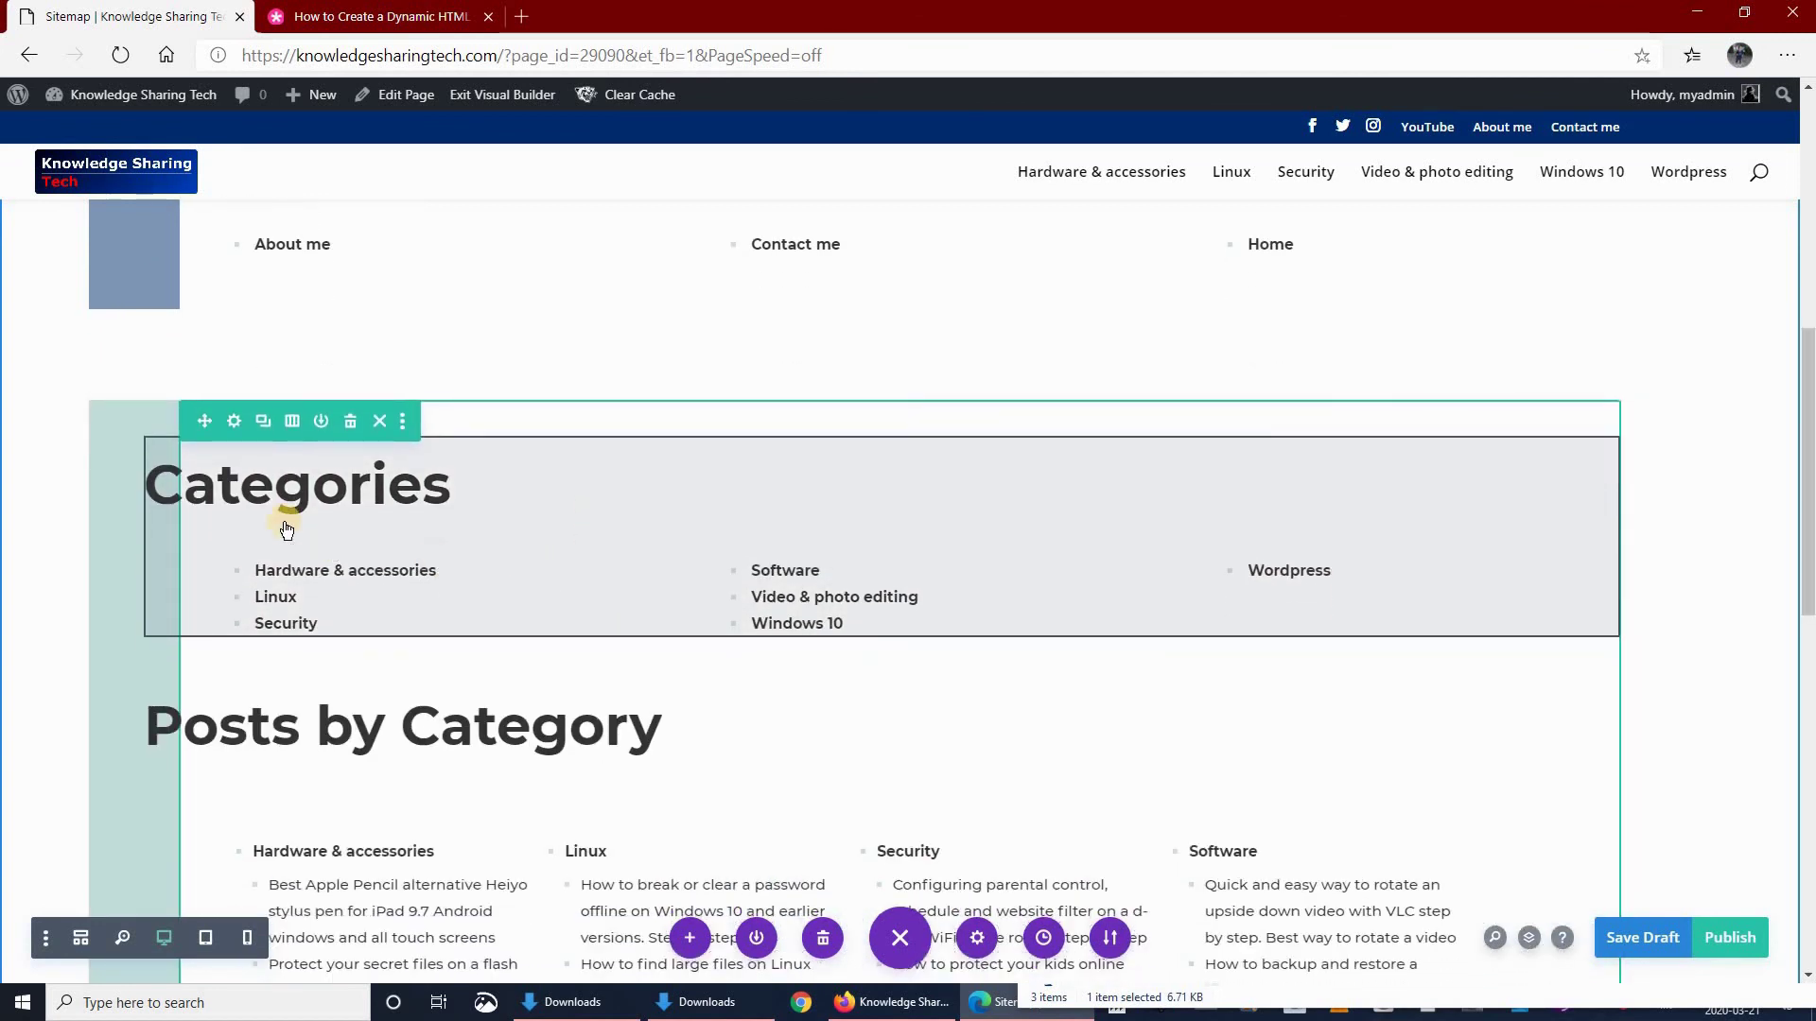
pyautogui.scroll(-3, 516, 544)
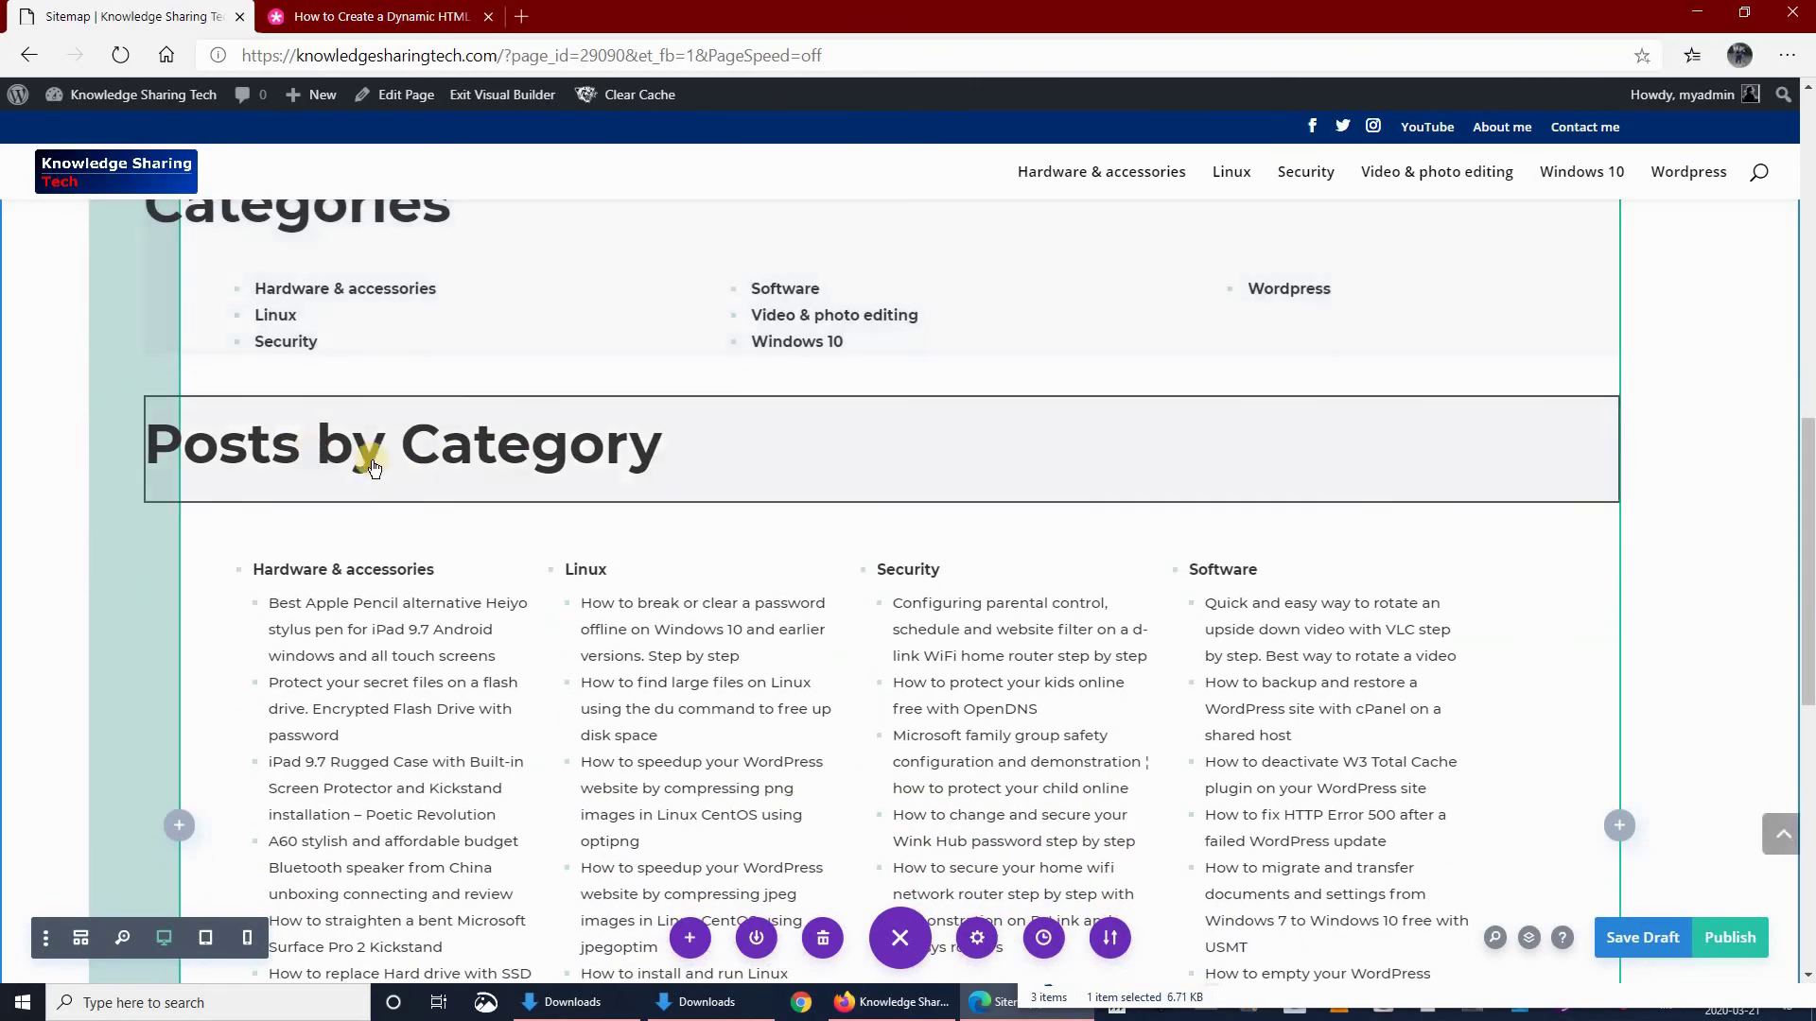
pyautogui.scroll(-10, 588, 511)
pyautogui.scroll(15, 590, 520)
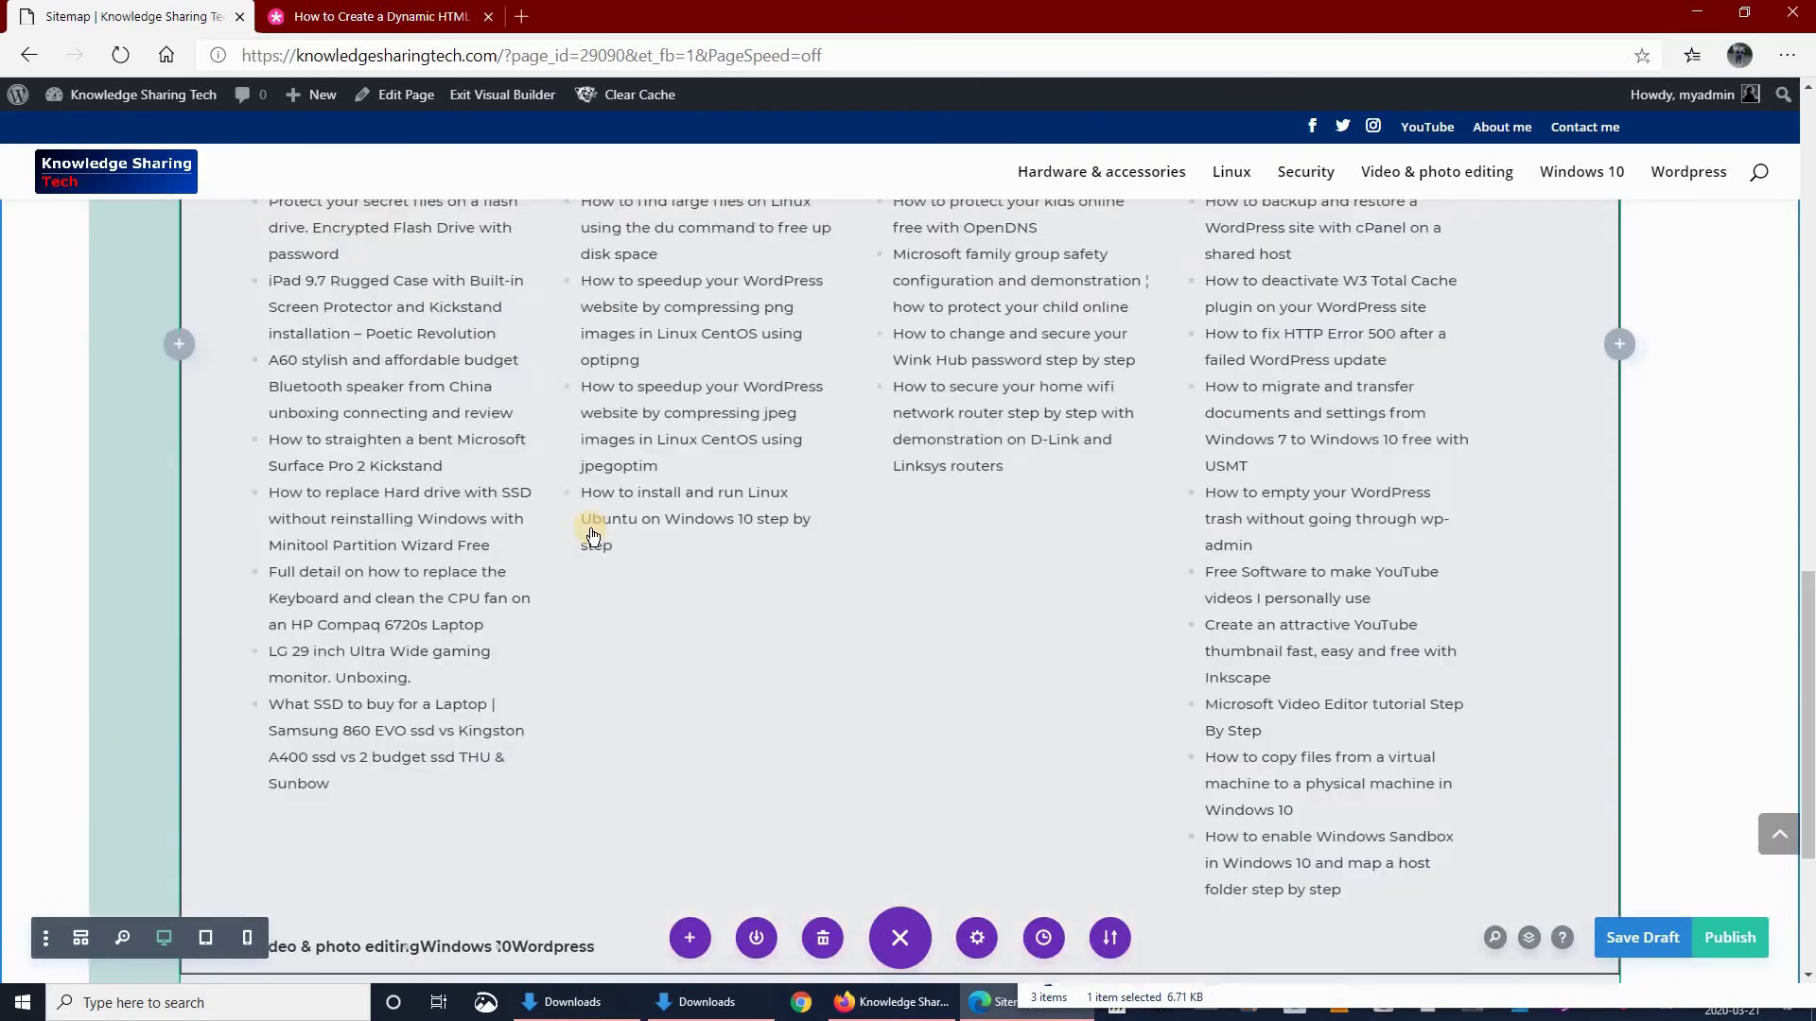
pyautogui.scroll(-8, 592, 529)
pyautogui.scroll(3, 588, 524)
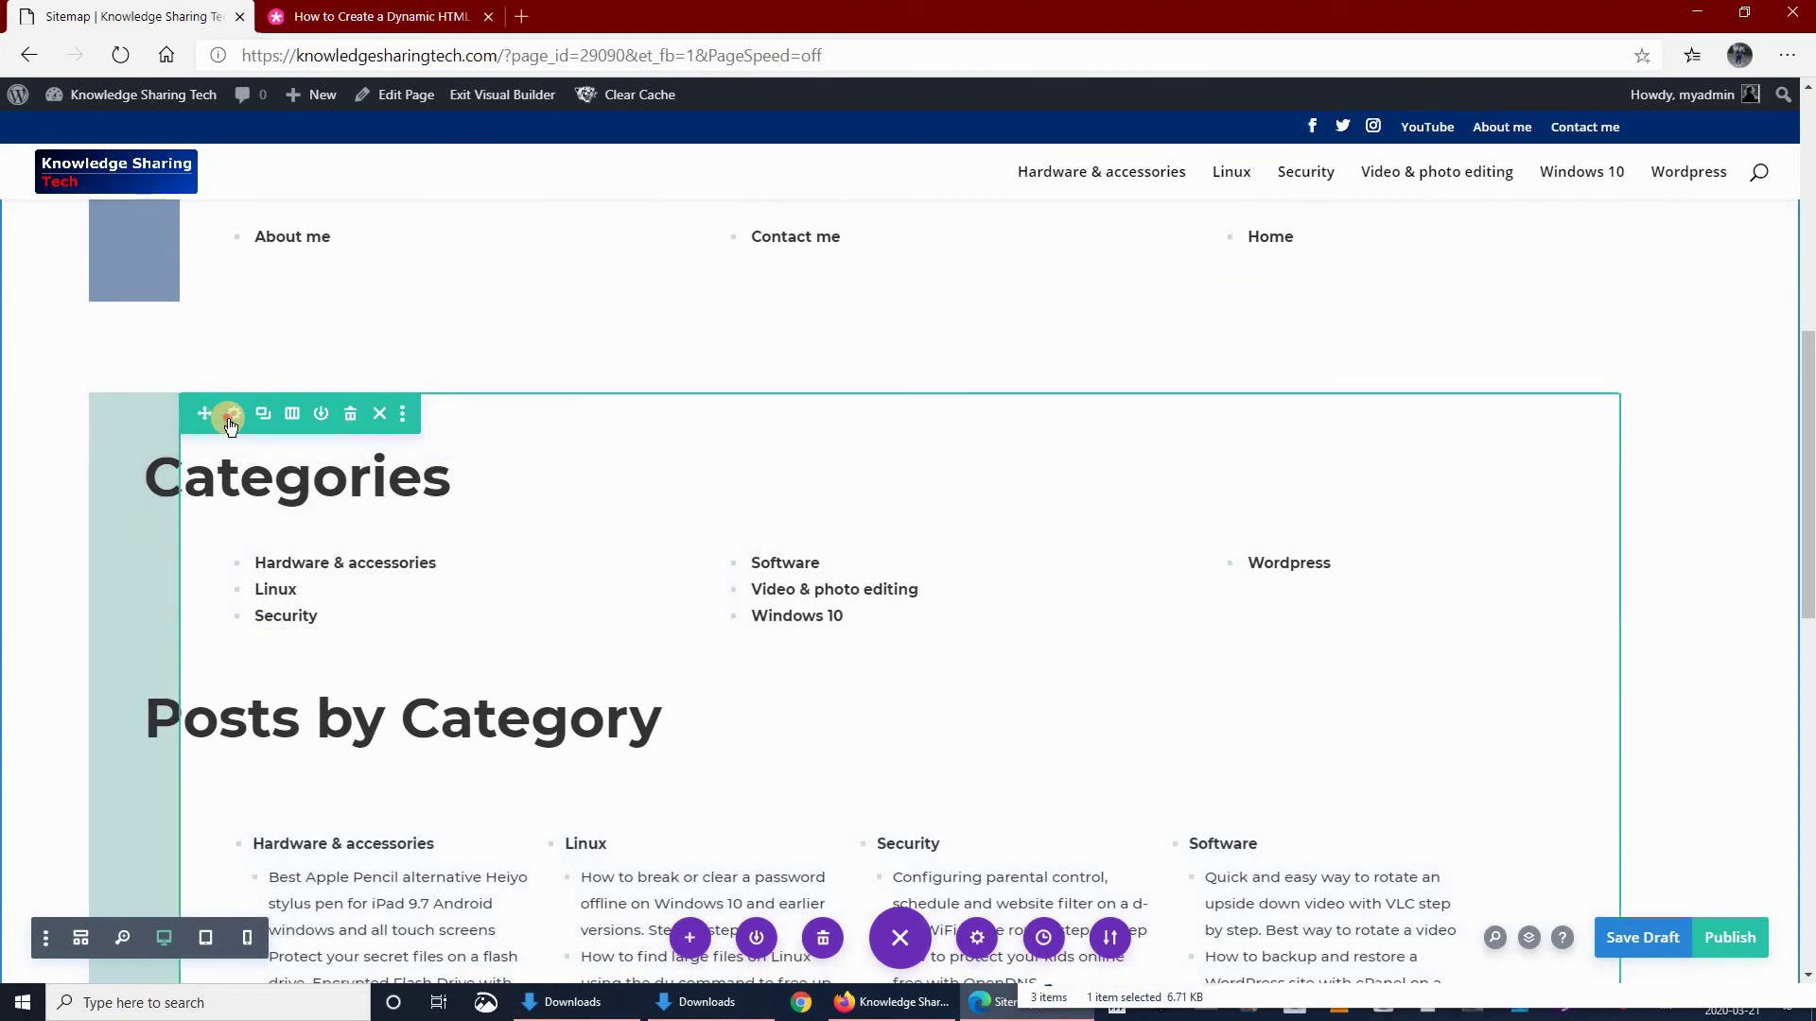
# - Paste #7e98b5 as the Categories row's box shadow colour and close its settings
pyautogui.click(229, 420)
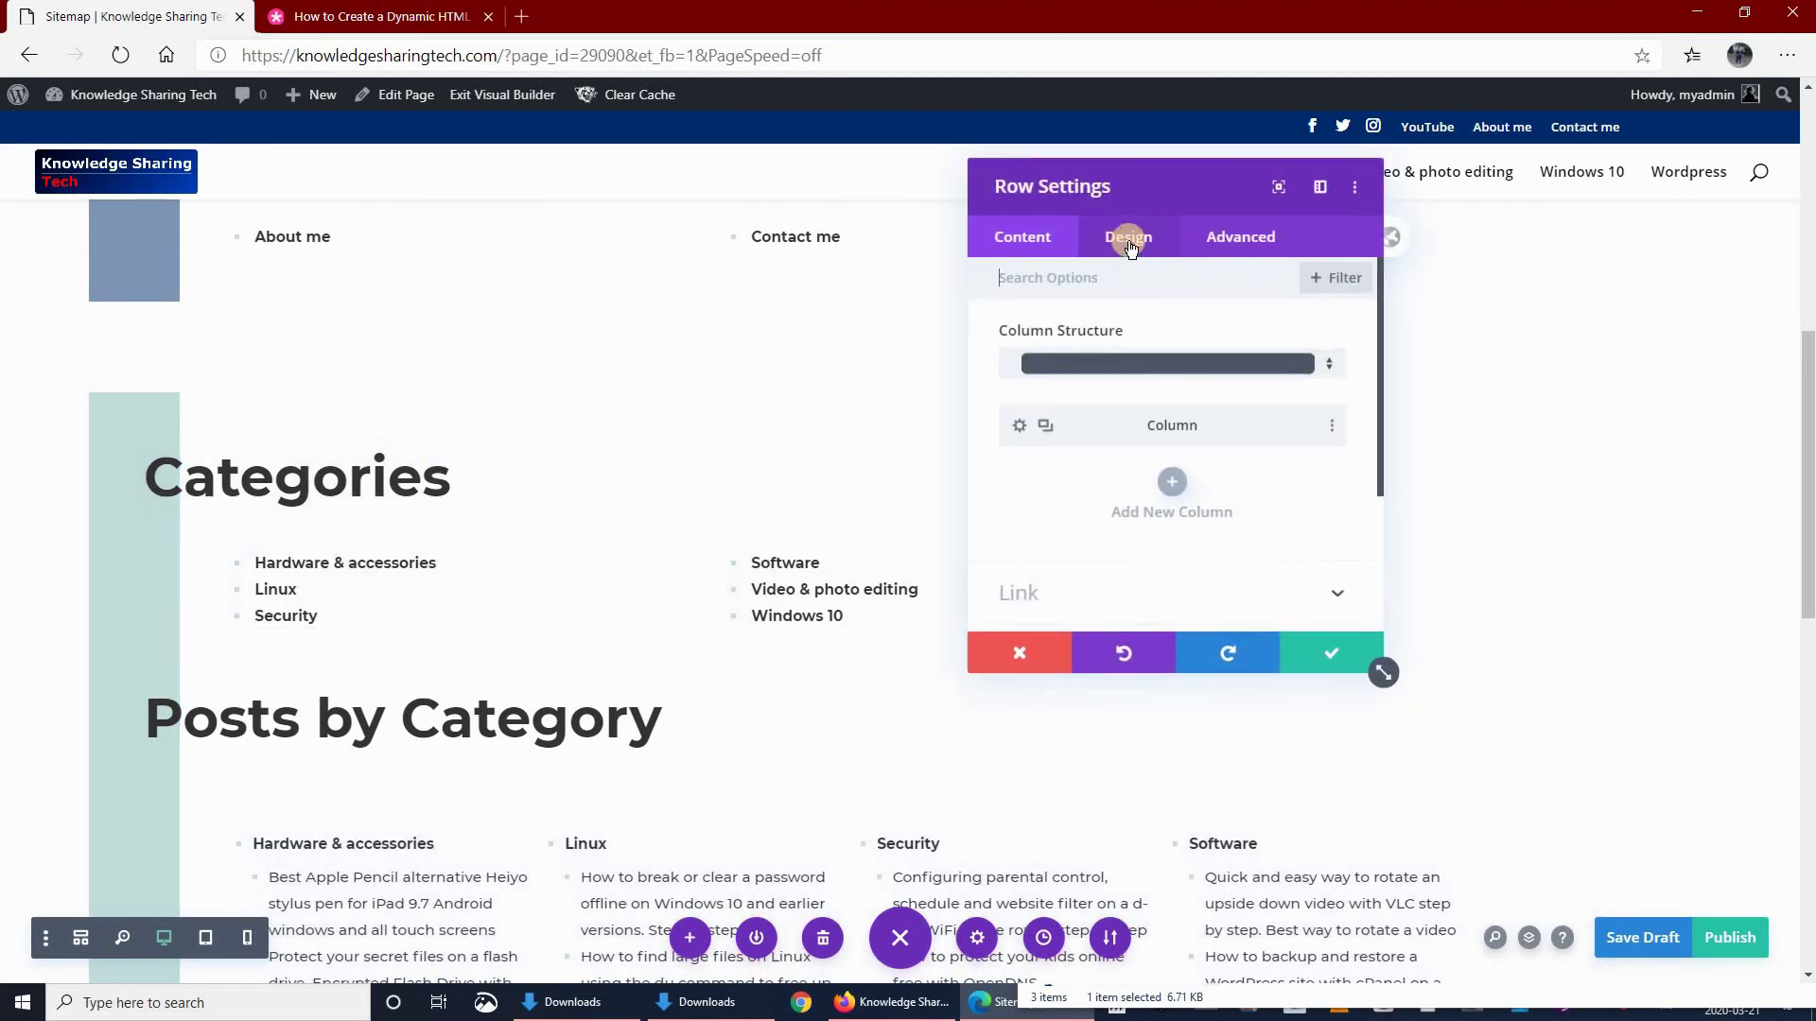
pyautogui.click(1128, 236)
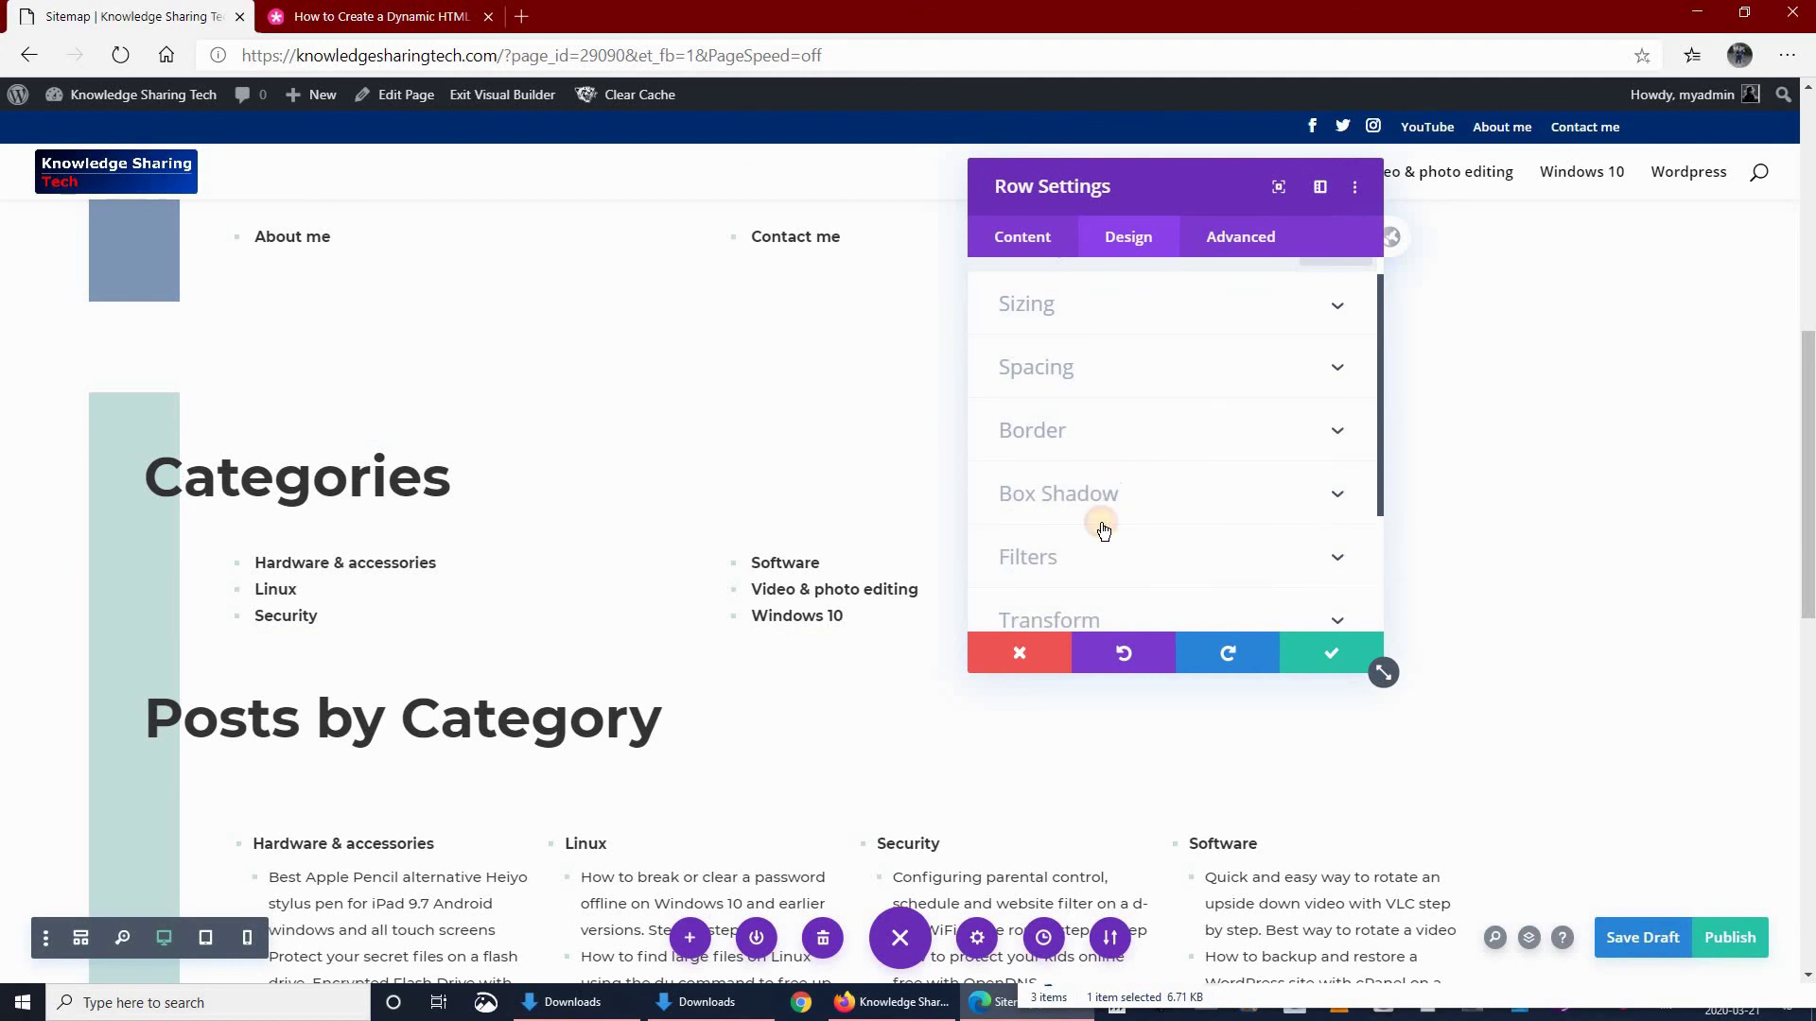
pyautogui.click(1103, 527)
pyautogui.scroll(-5, 1056, 467)
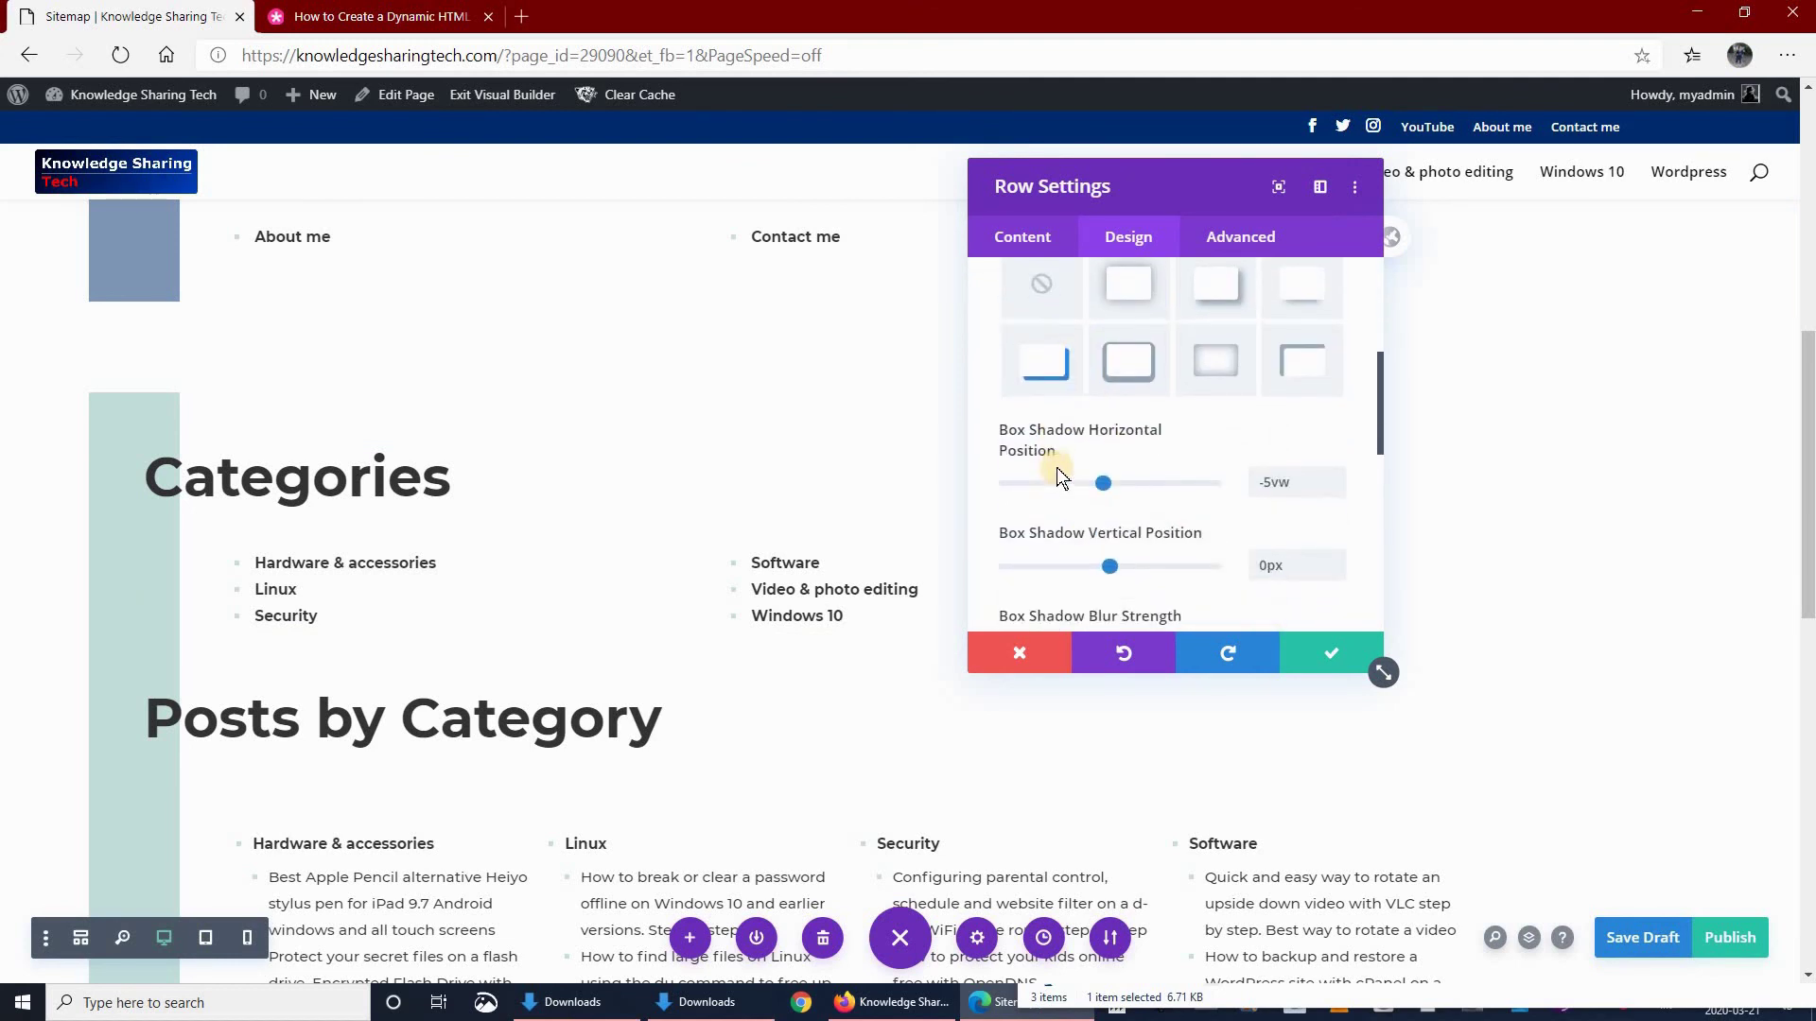
pyautogui.click(1019, 502)
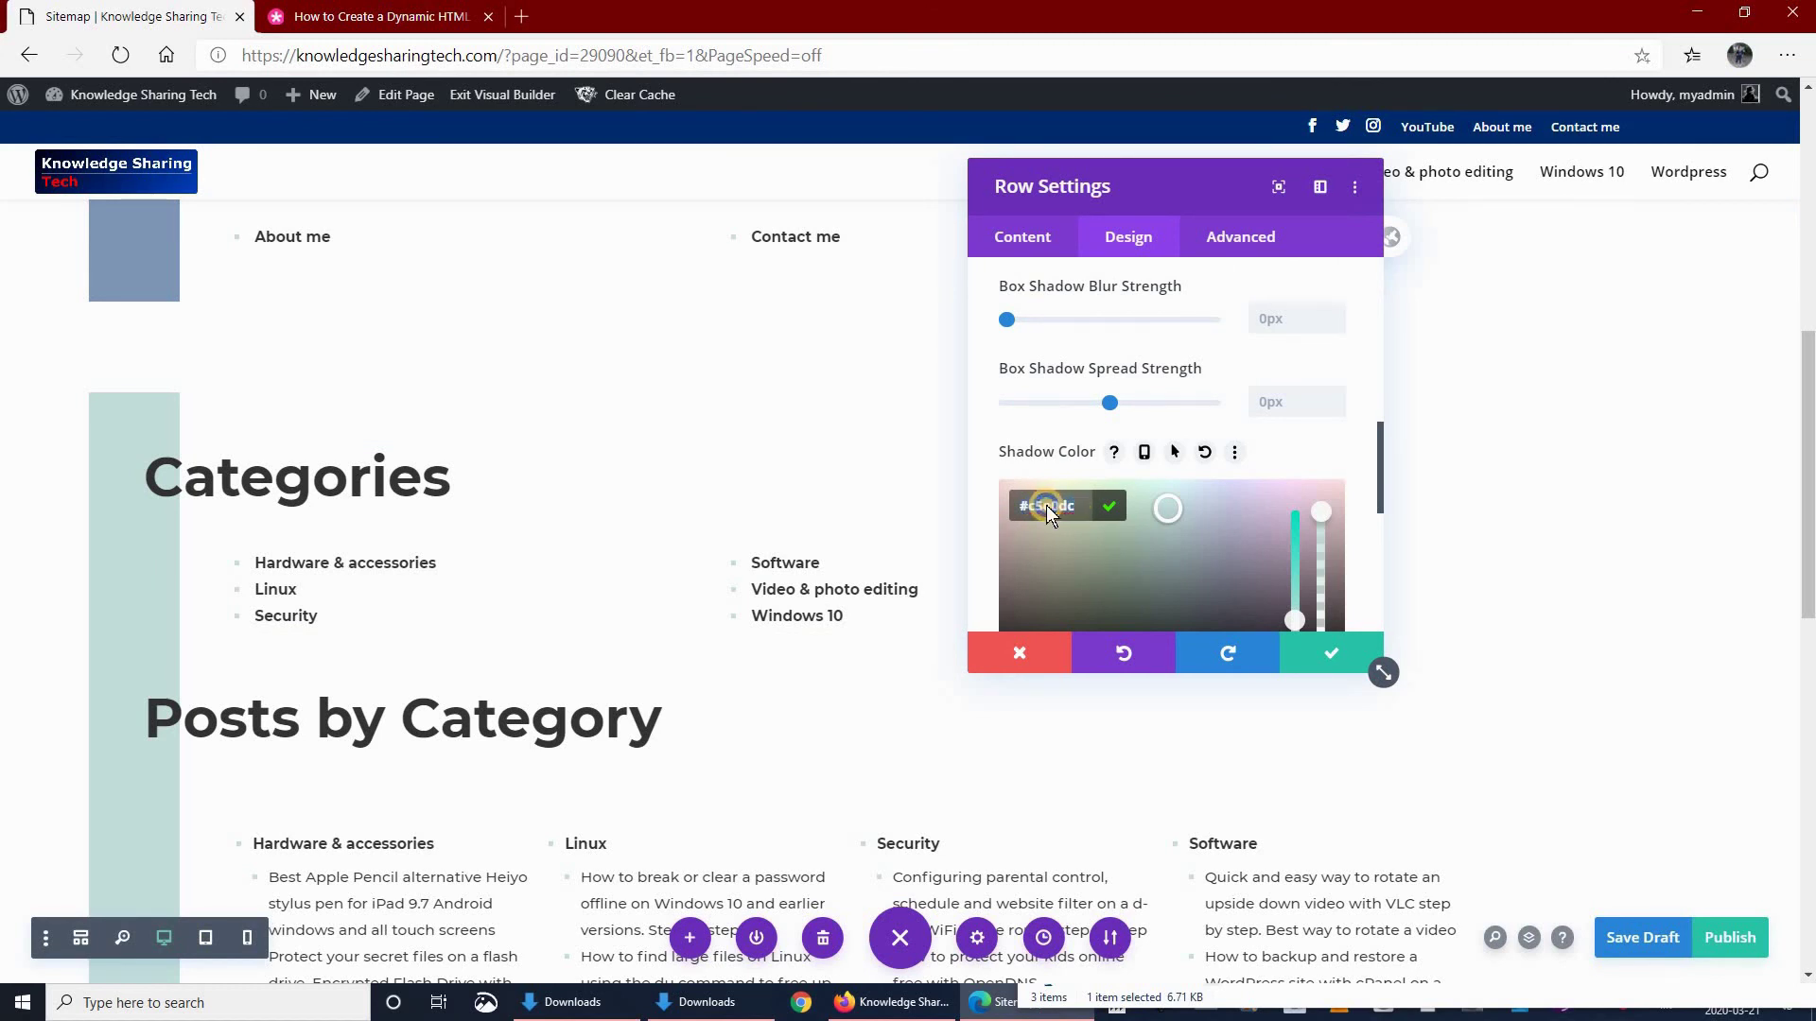
pyautogui.rightClick(1046, 505)
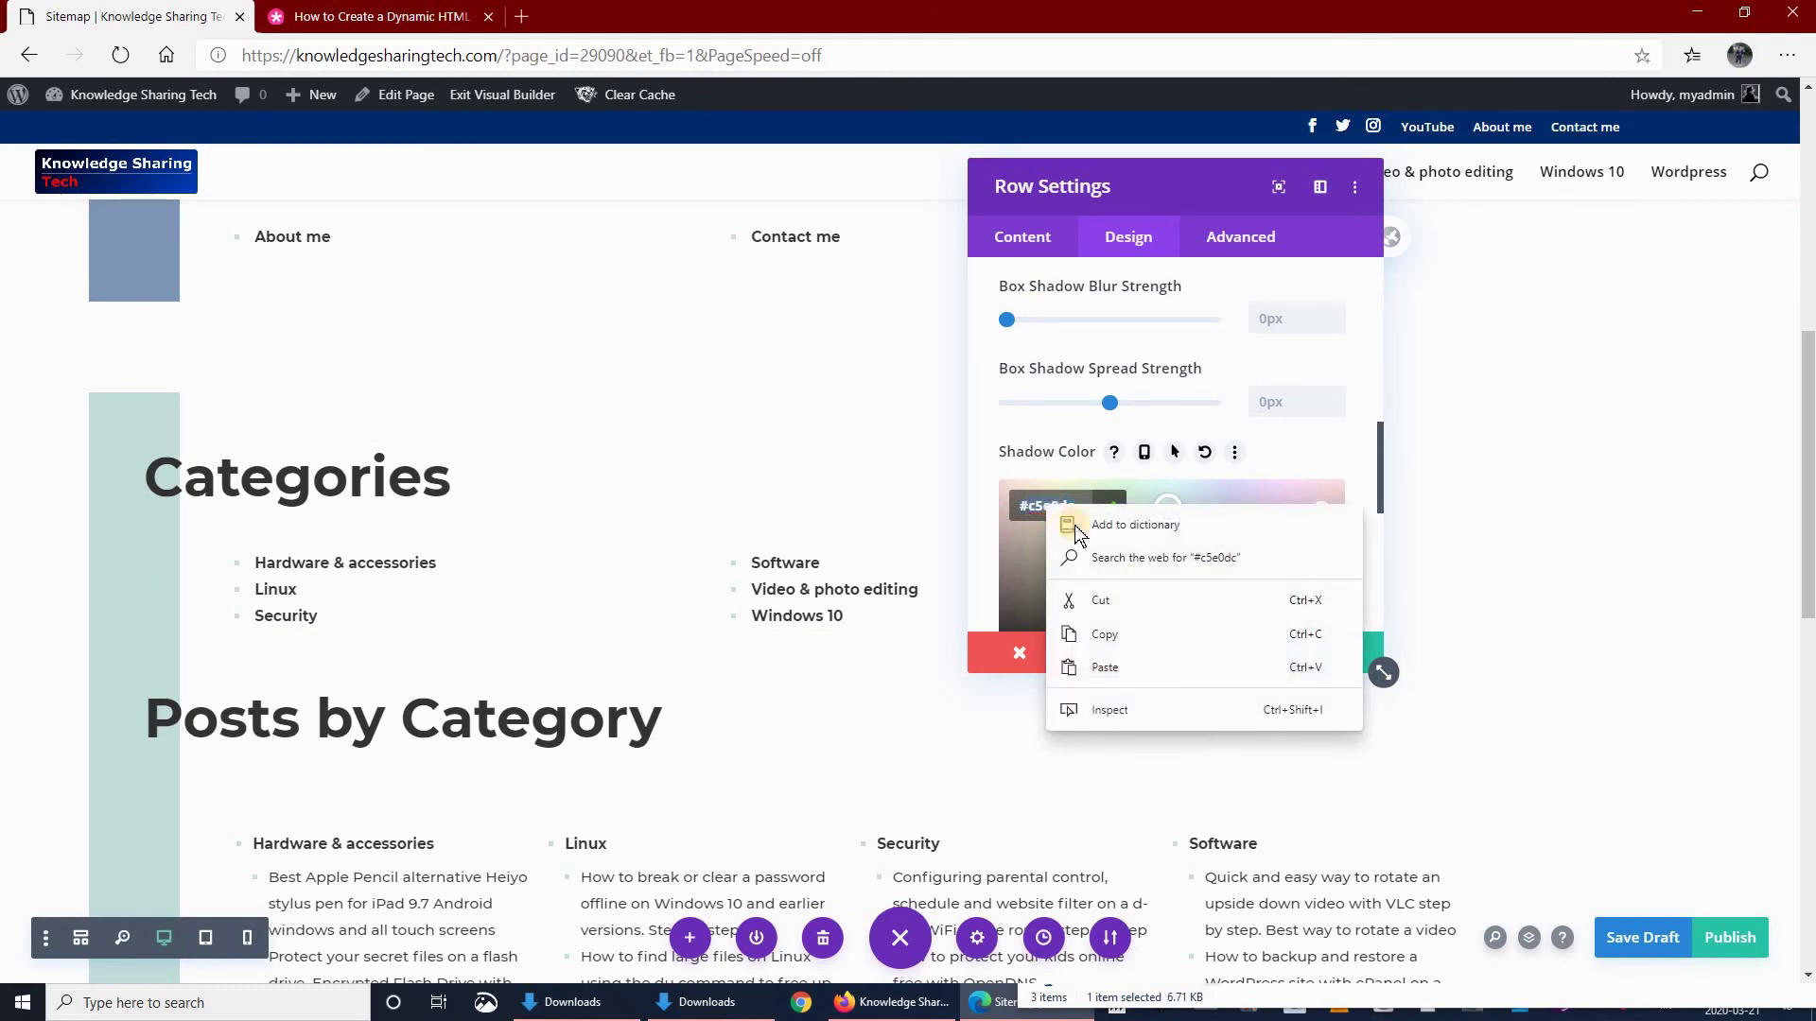
pyautogui.click(1105, 666)
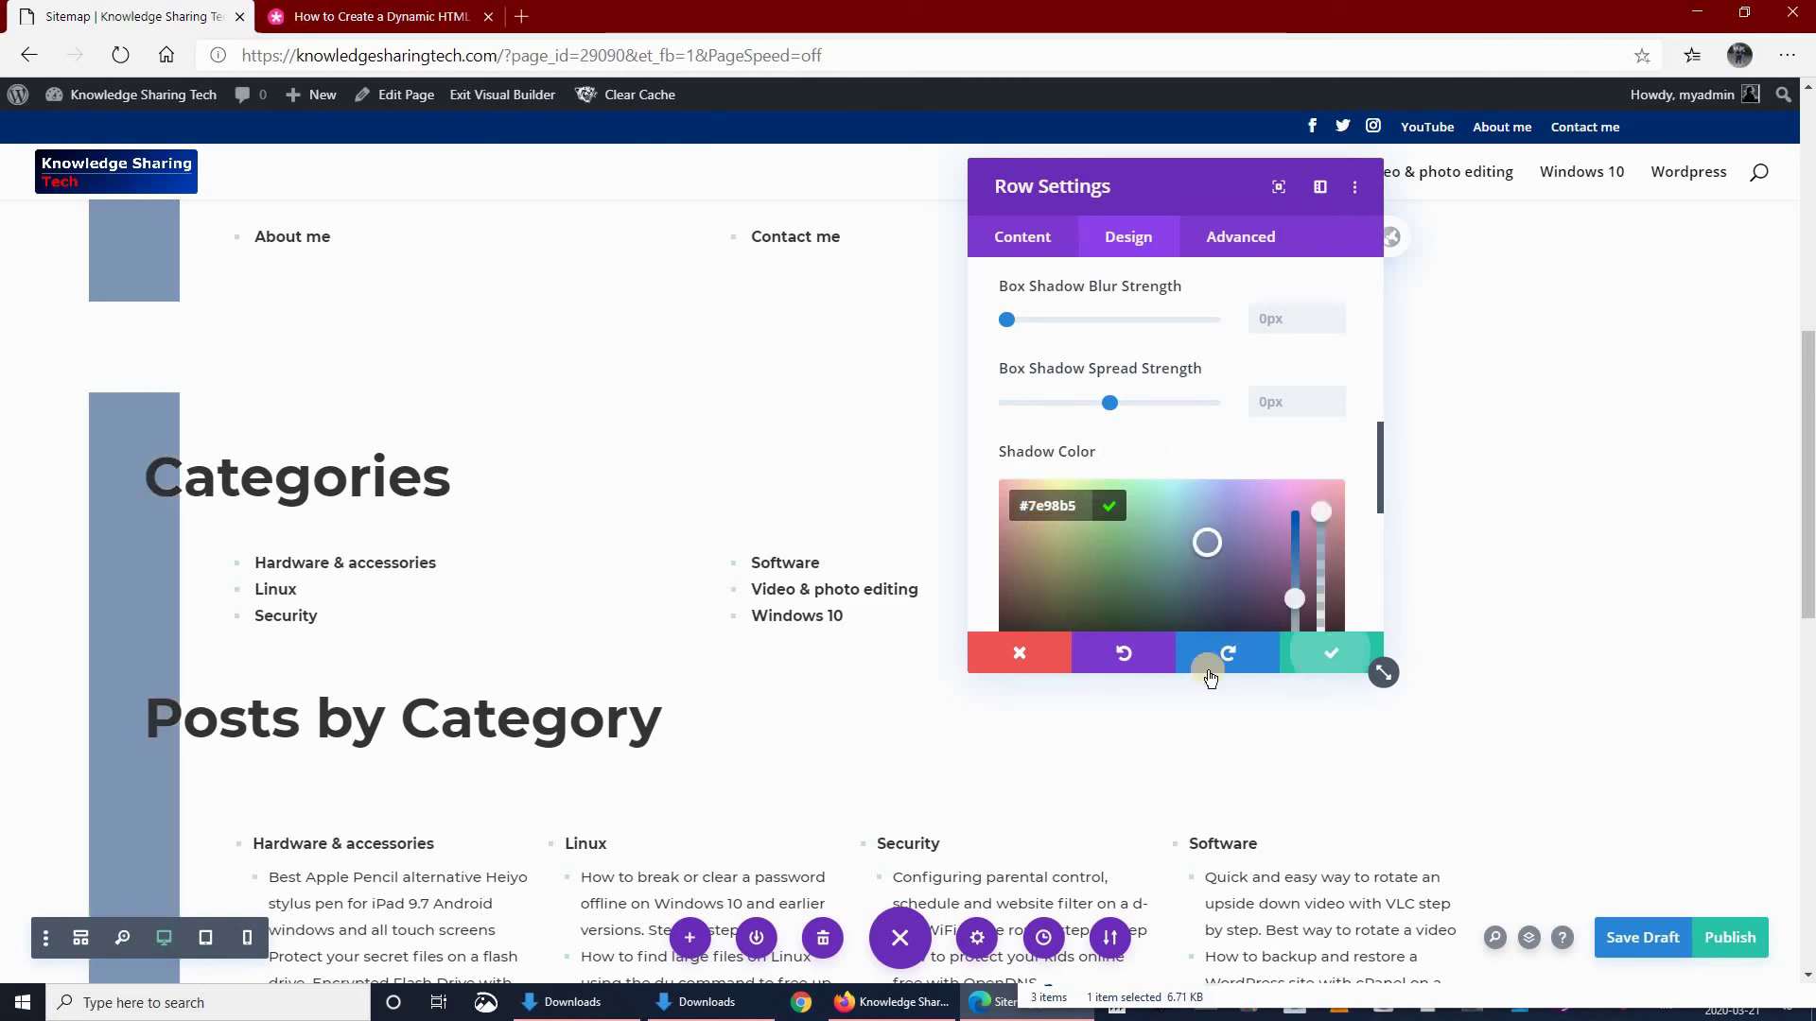
pyautogui.click(1331, 653)
# - Publish the Sitemap page from the Divi Builder and save it with Ctrl+S
pyautogui.scroll(-15, 768, 492)
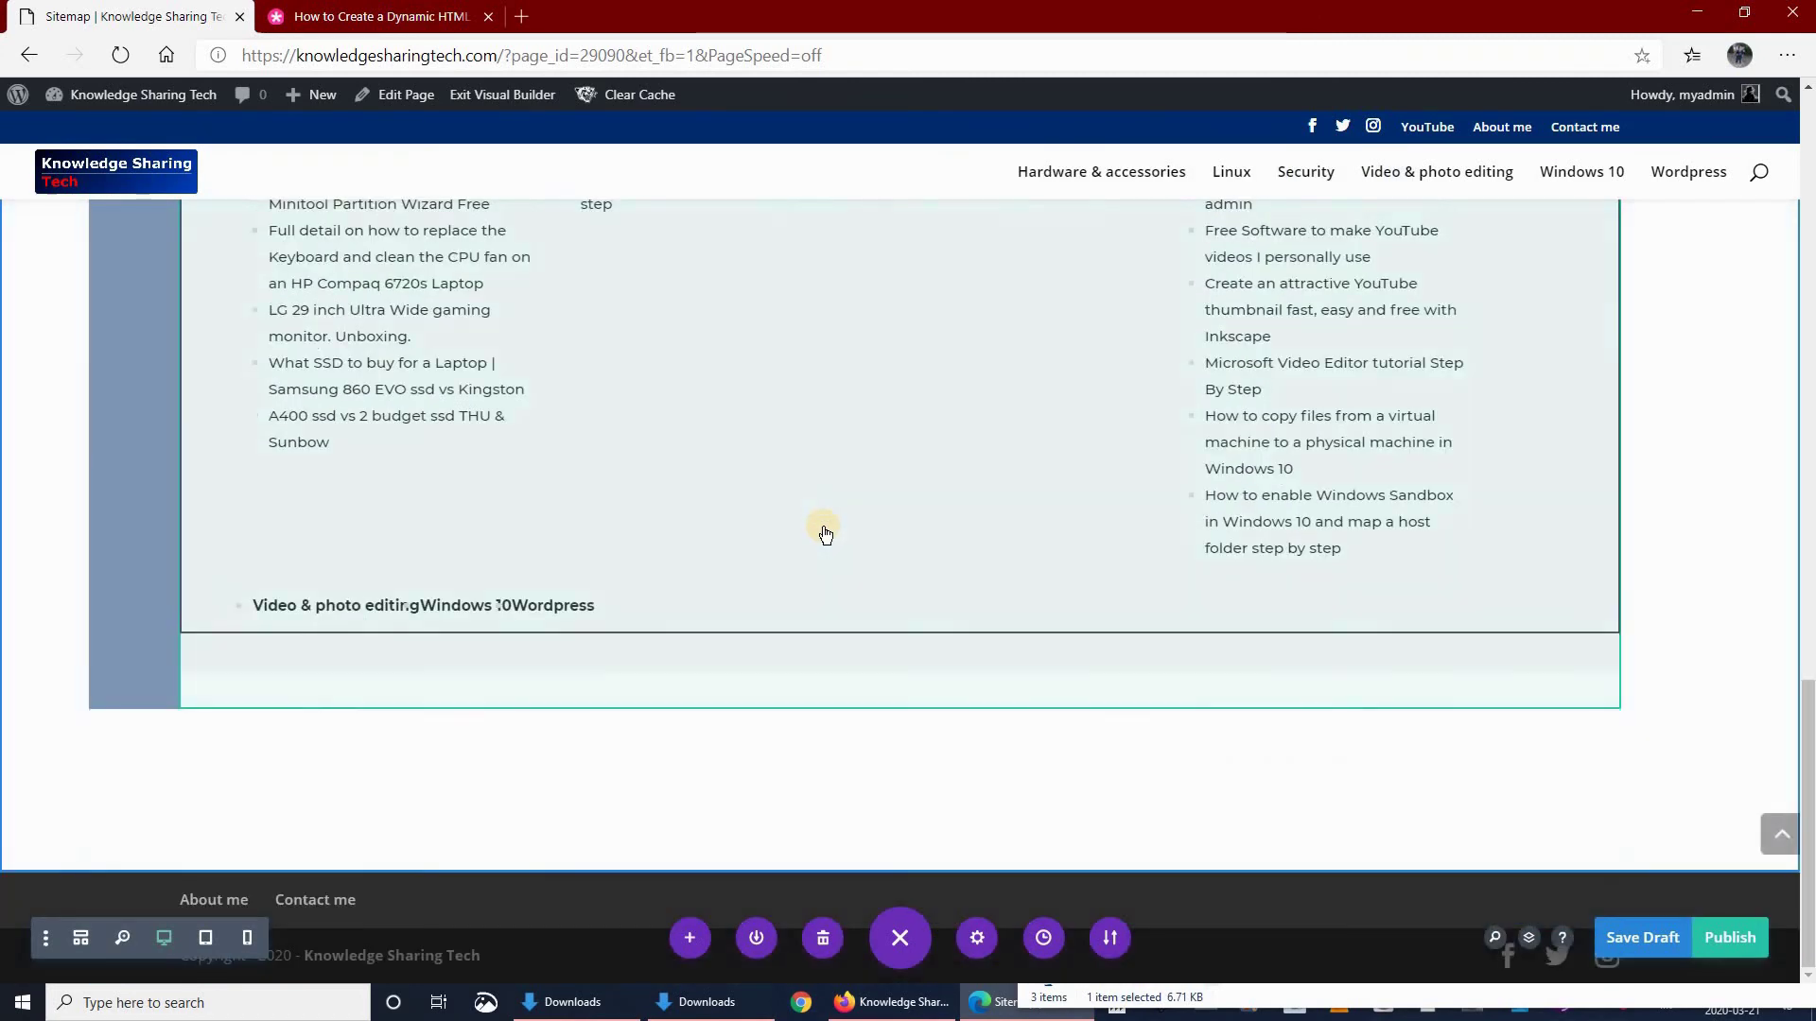
pyautogui.scroll(20, 826, 534)
pyautogui.scroll(-3, 826, 534)
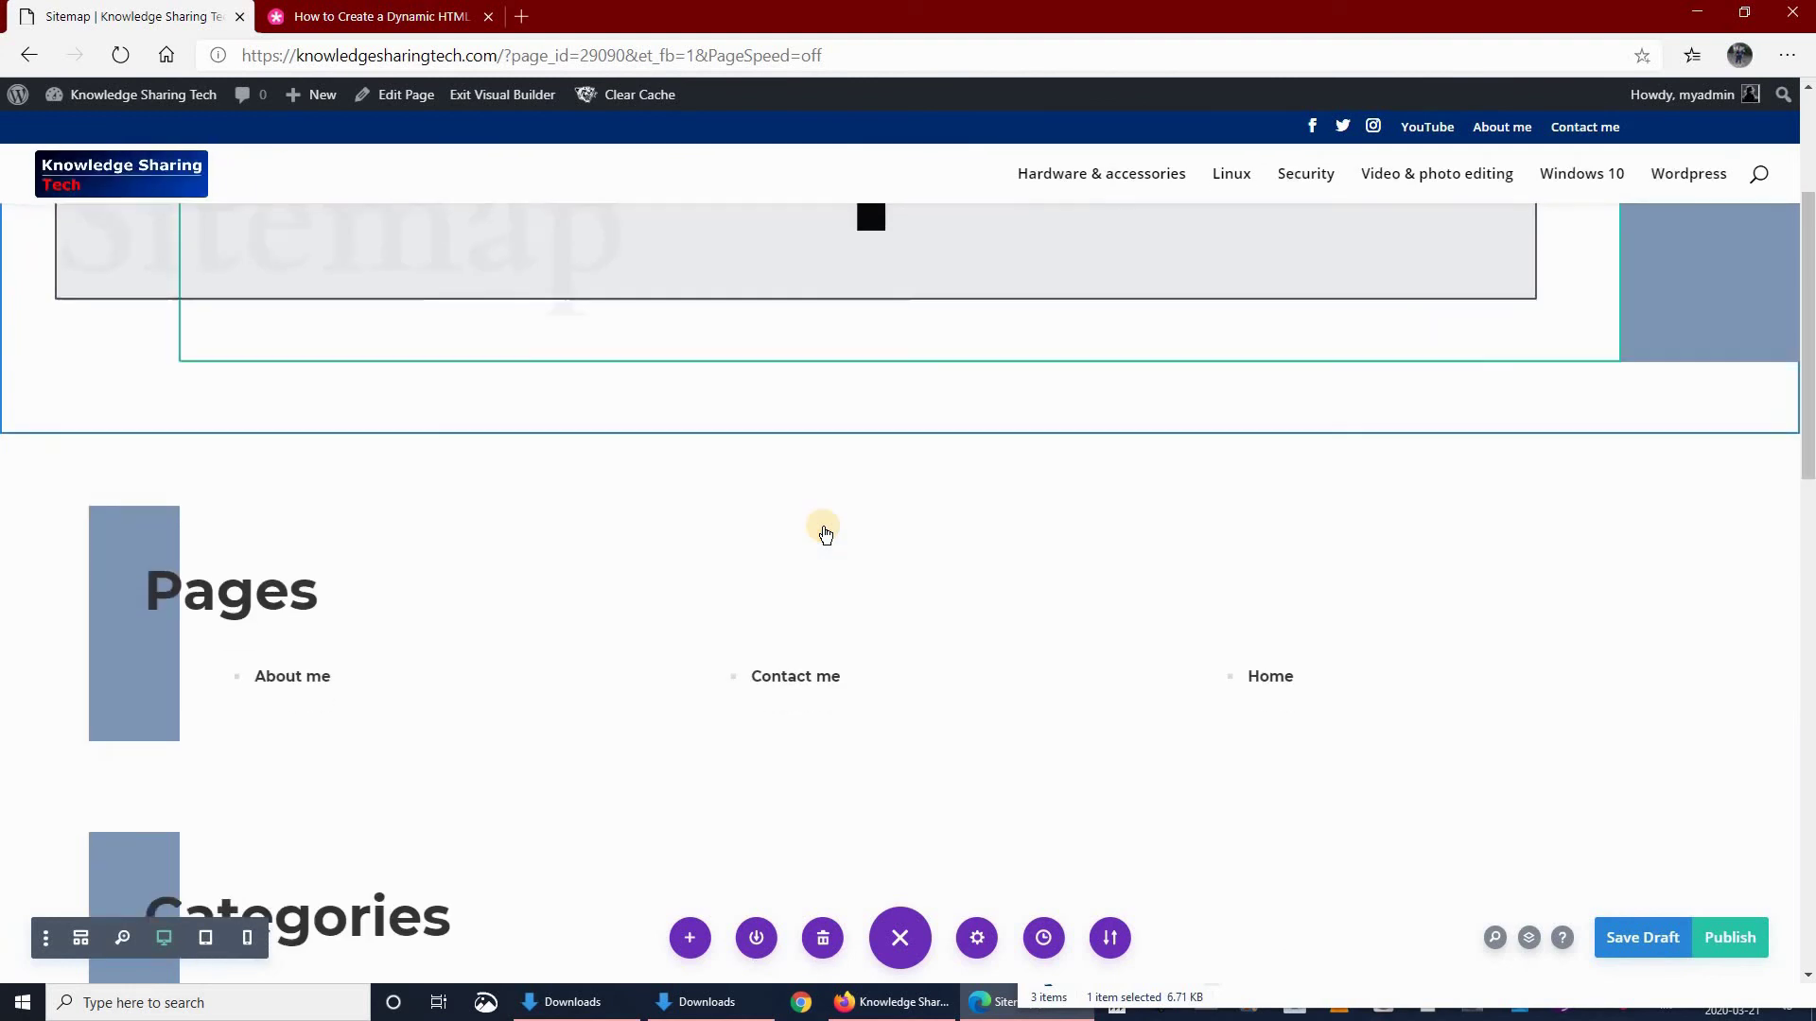
pyautogui.scroll(3, 825, 534)
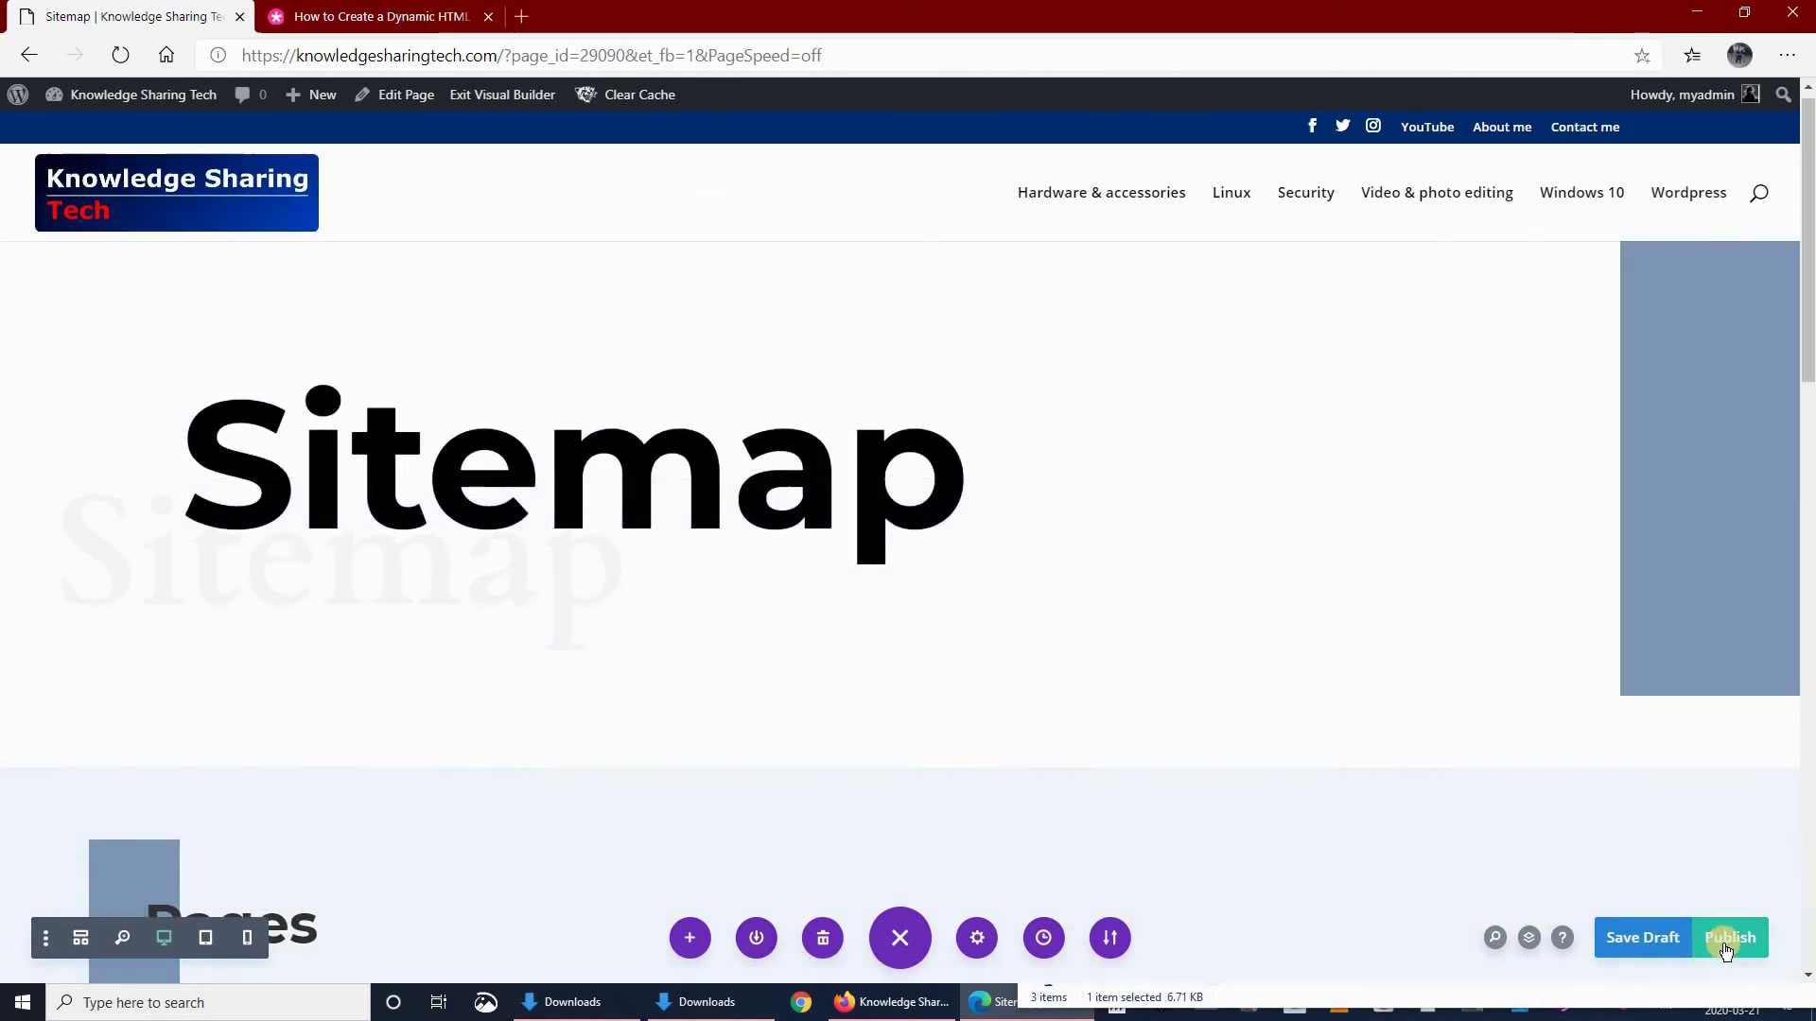
pyautogui.click(1726, 949)
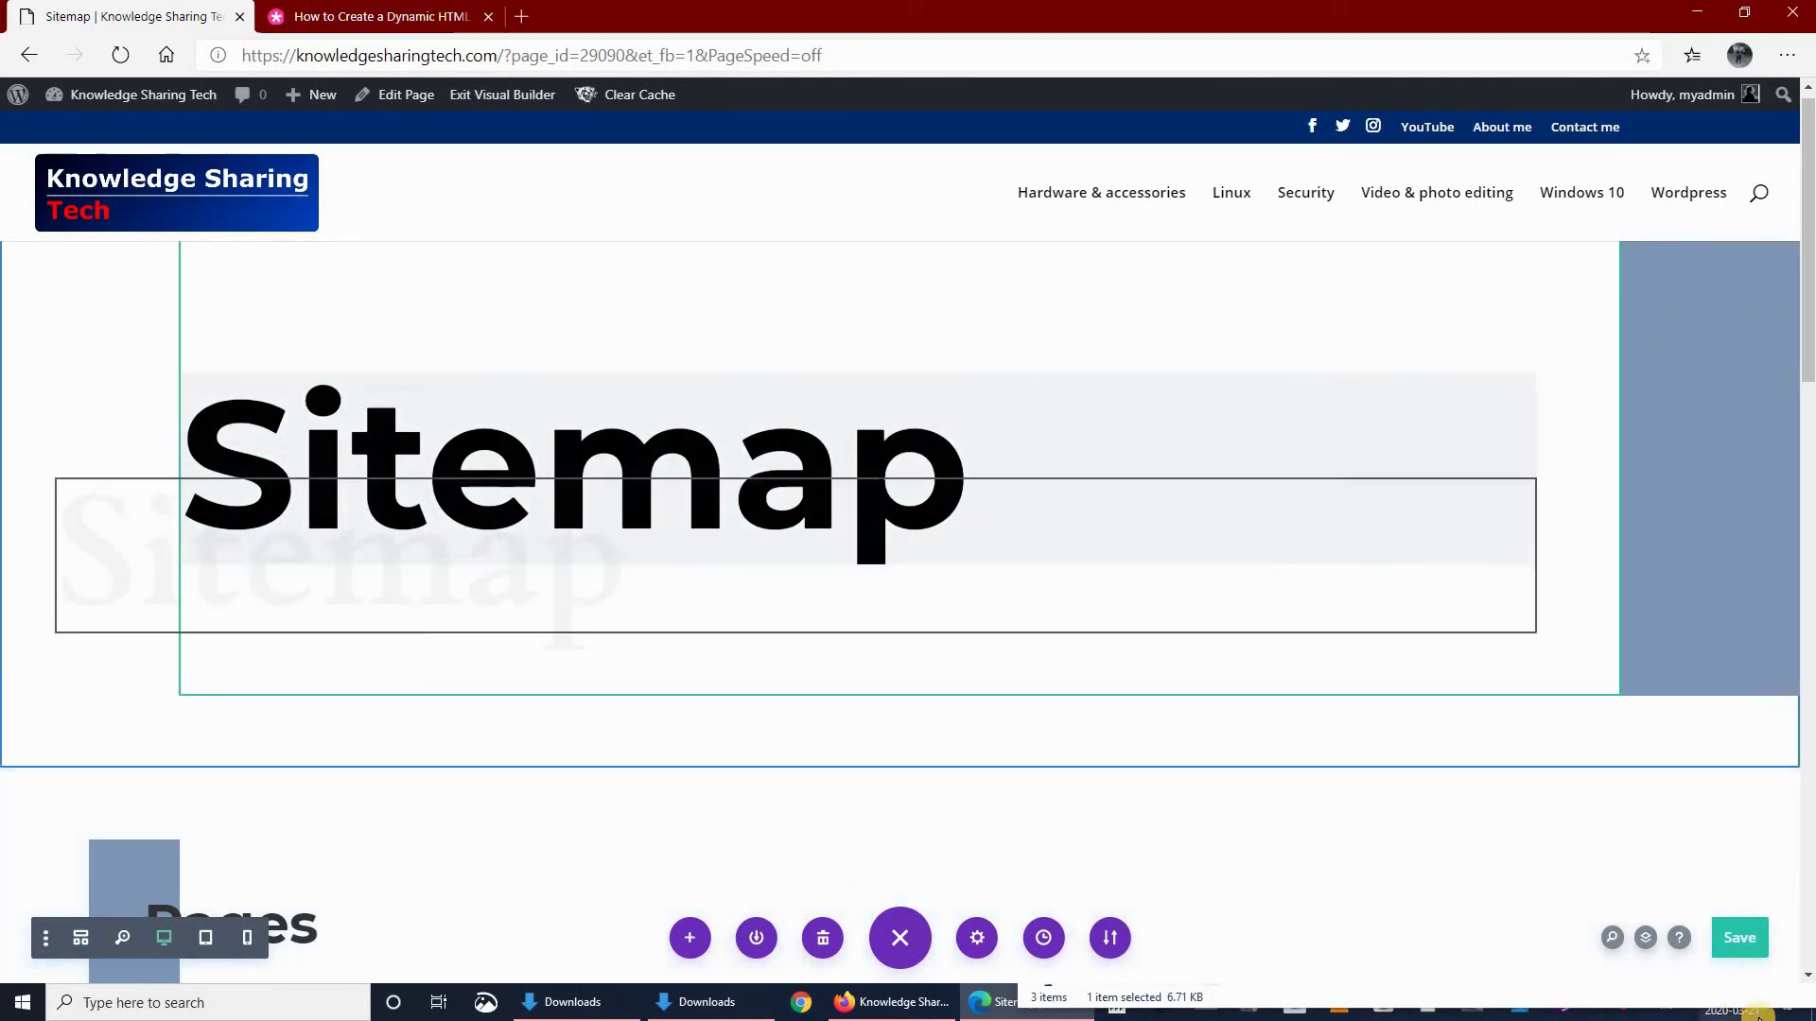
pyautogui.hotkey('ctrl', 's')
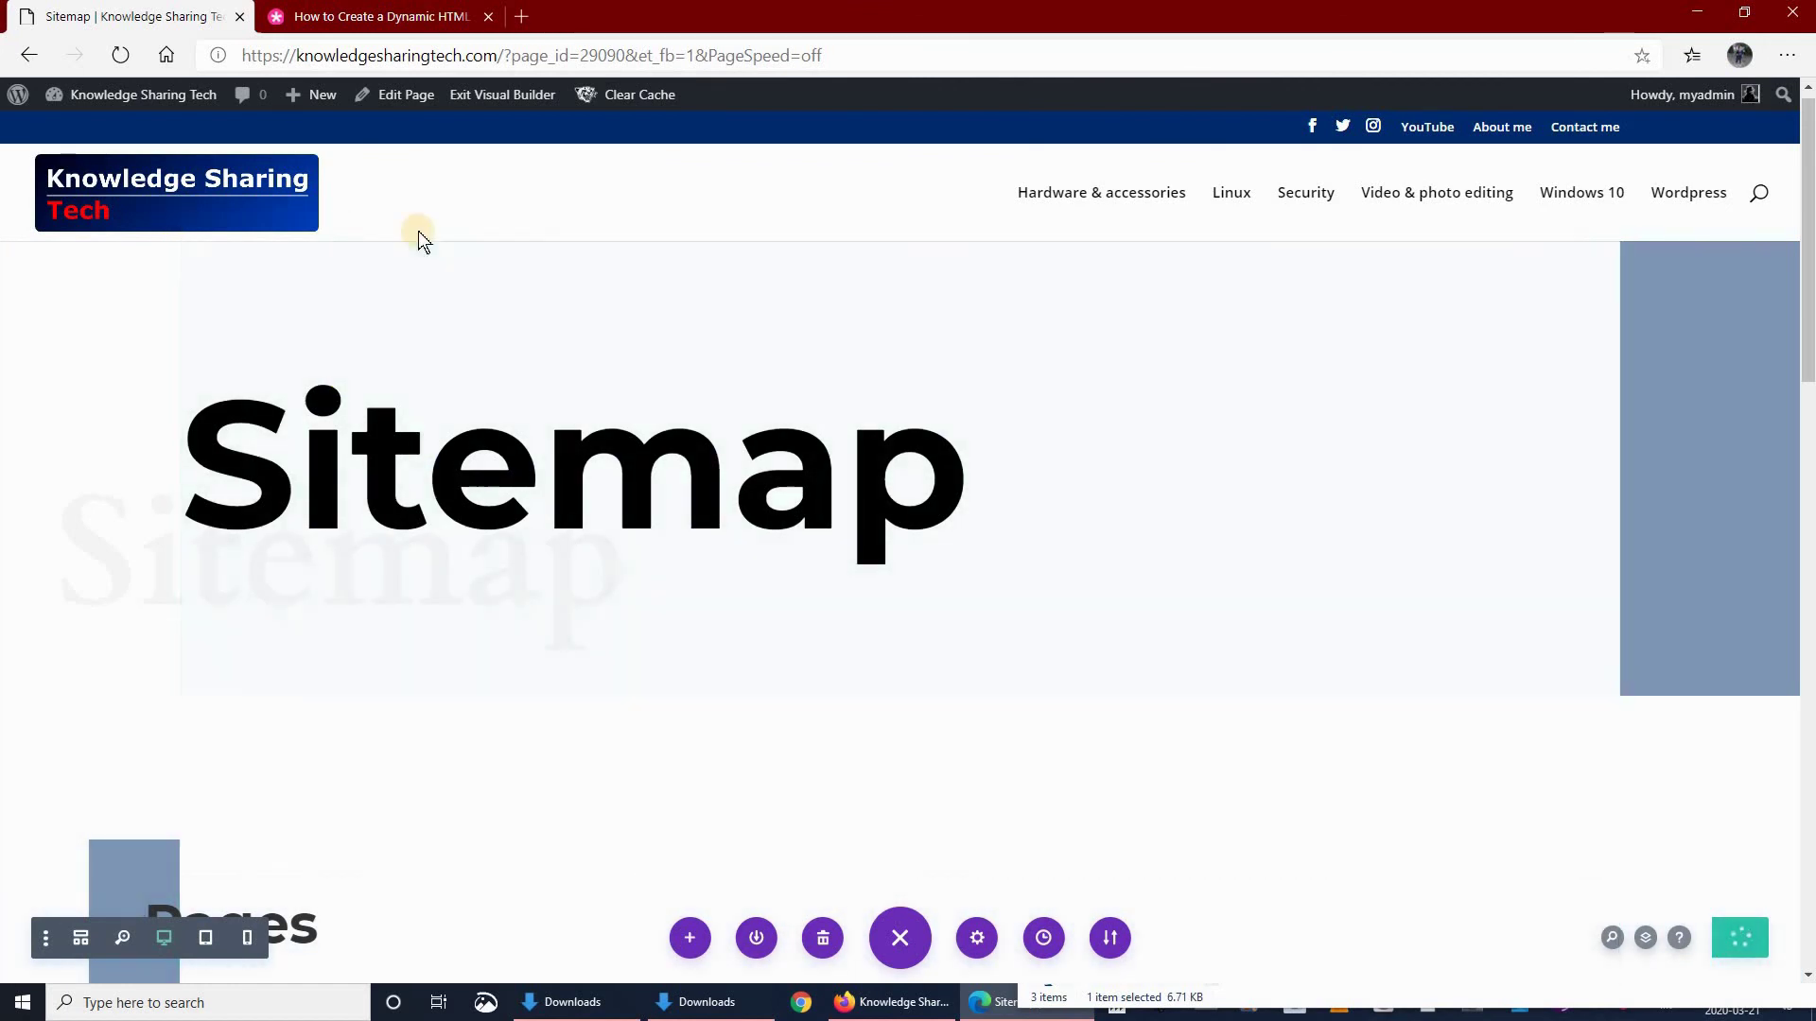
pyautogui.moveTo(139, 130)
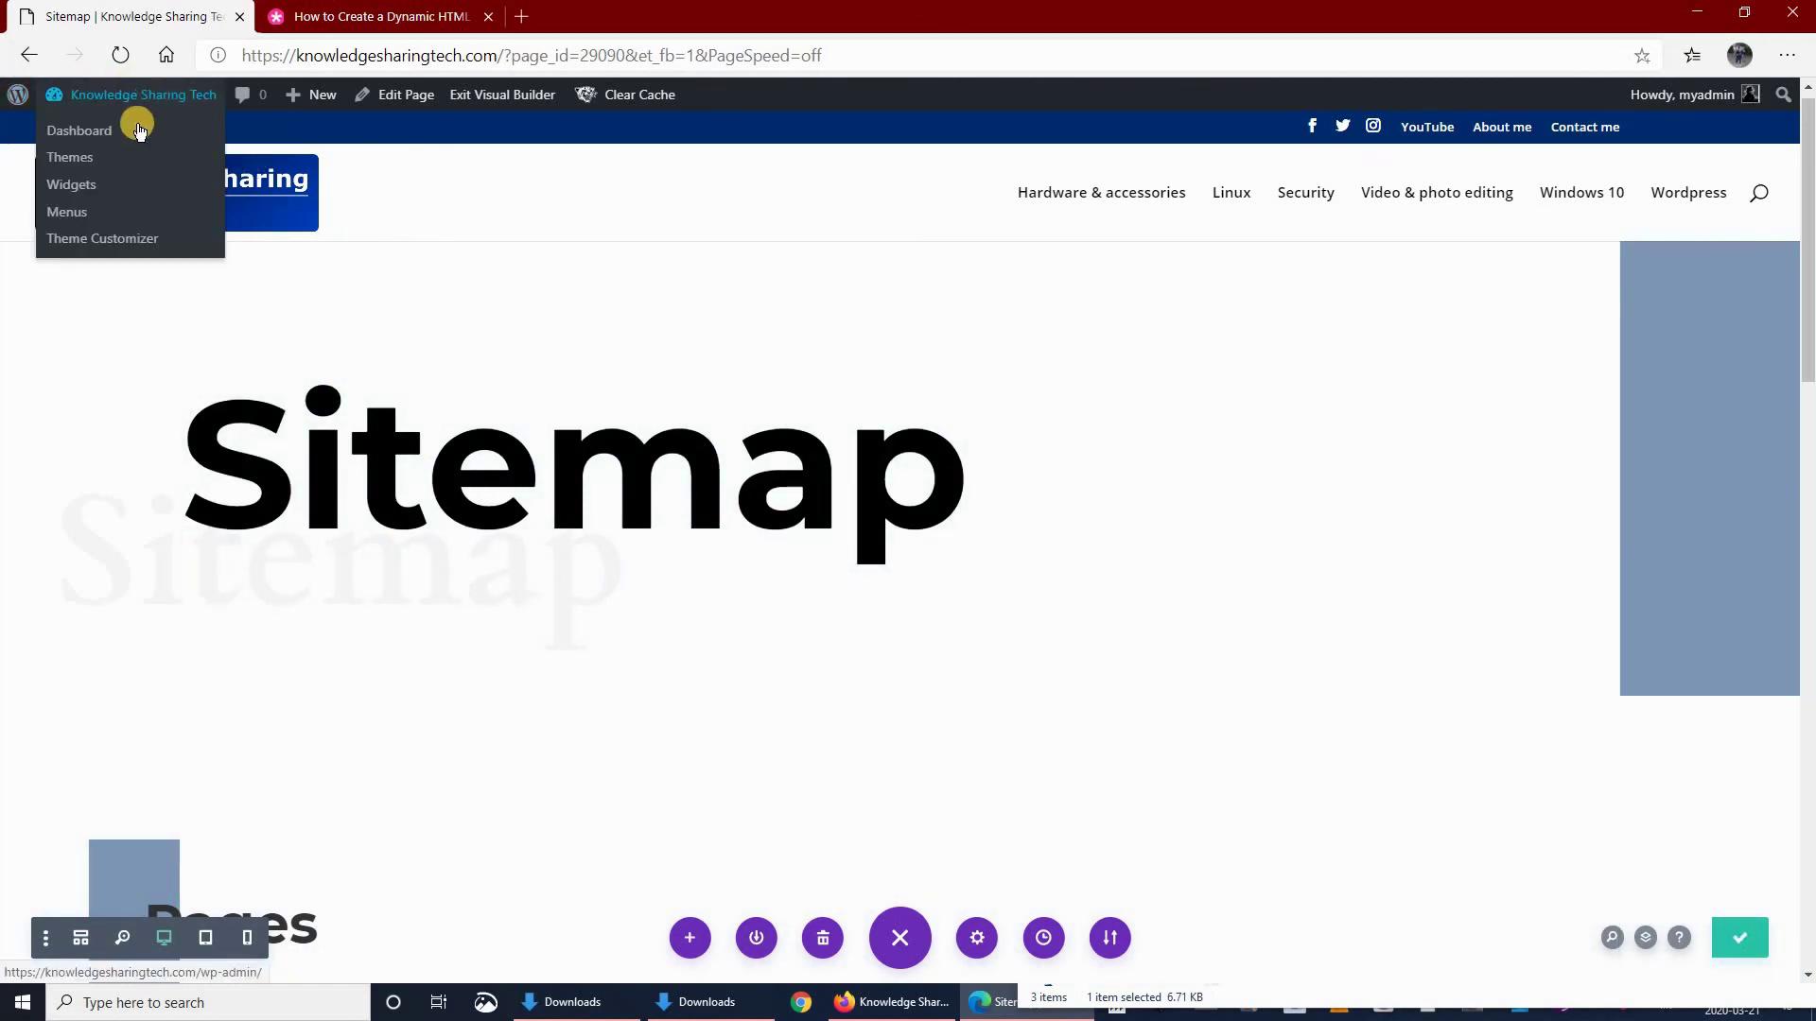
# - From the Dashboard, load the Footer (Footer Menu) menu under Appearance > Menus
pyautogui.click(91, 132)
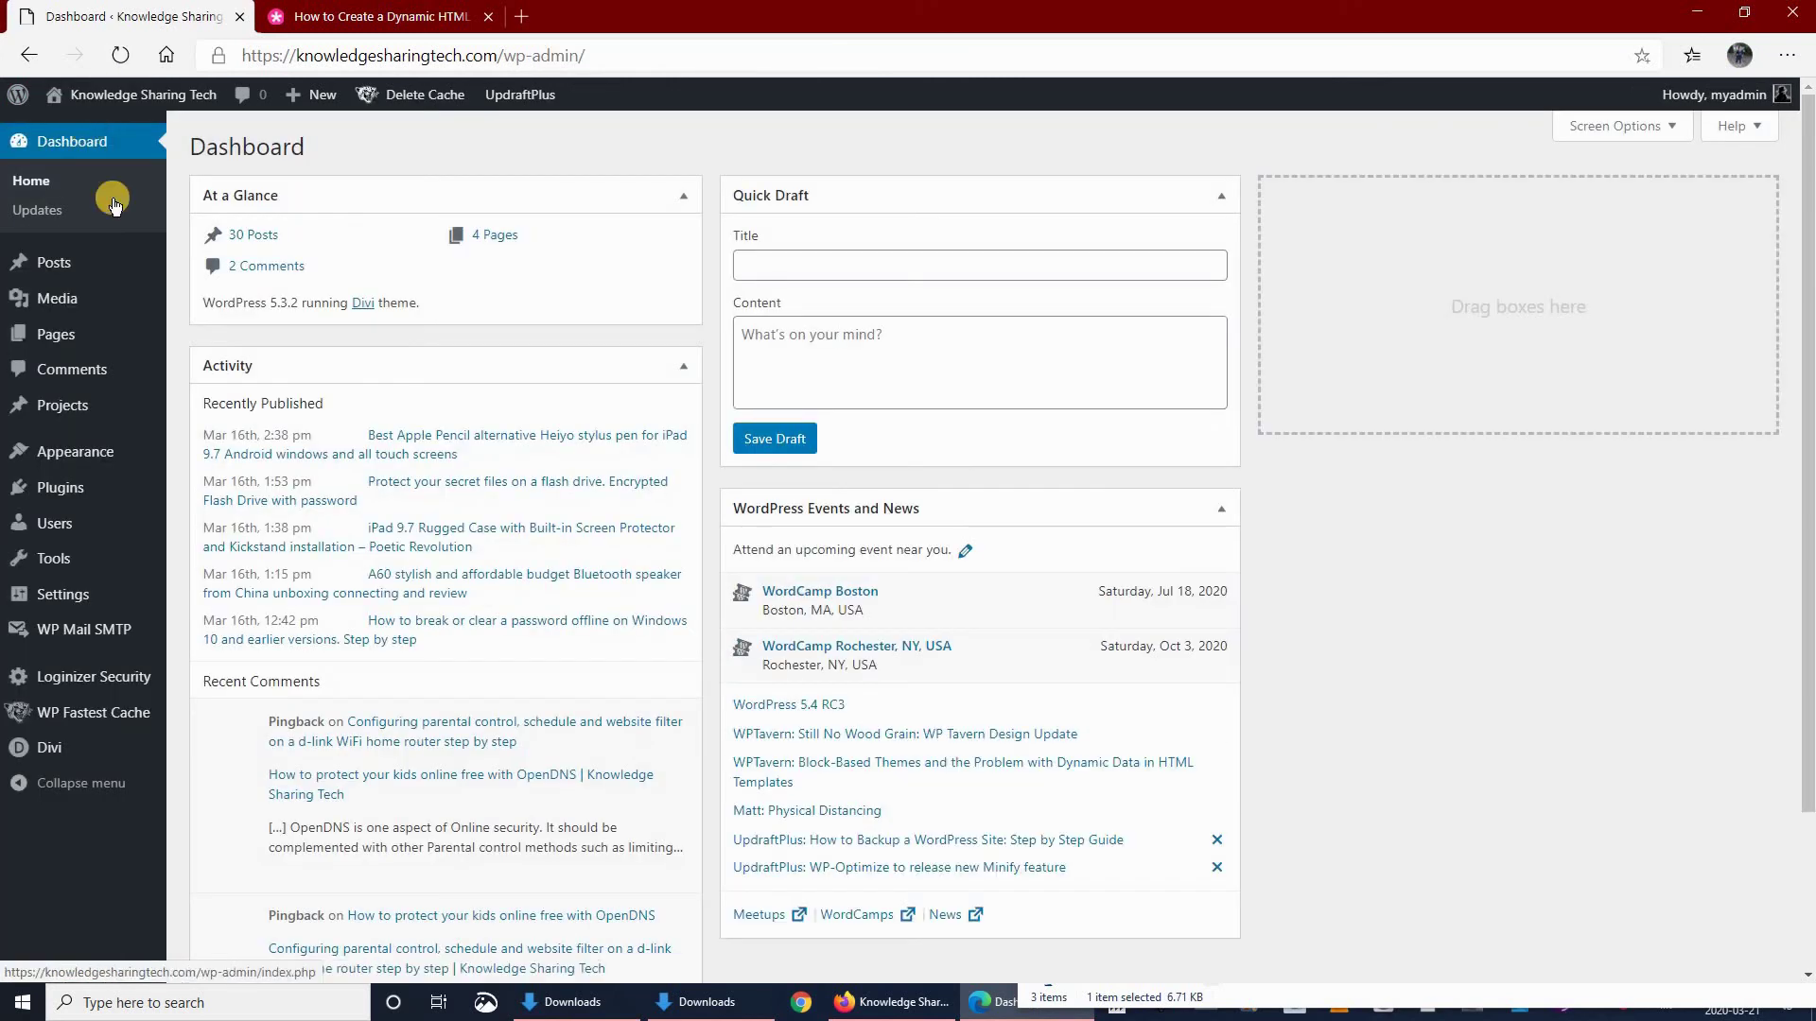
pyautogui.moveTo(147, 280)
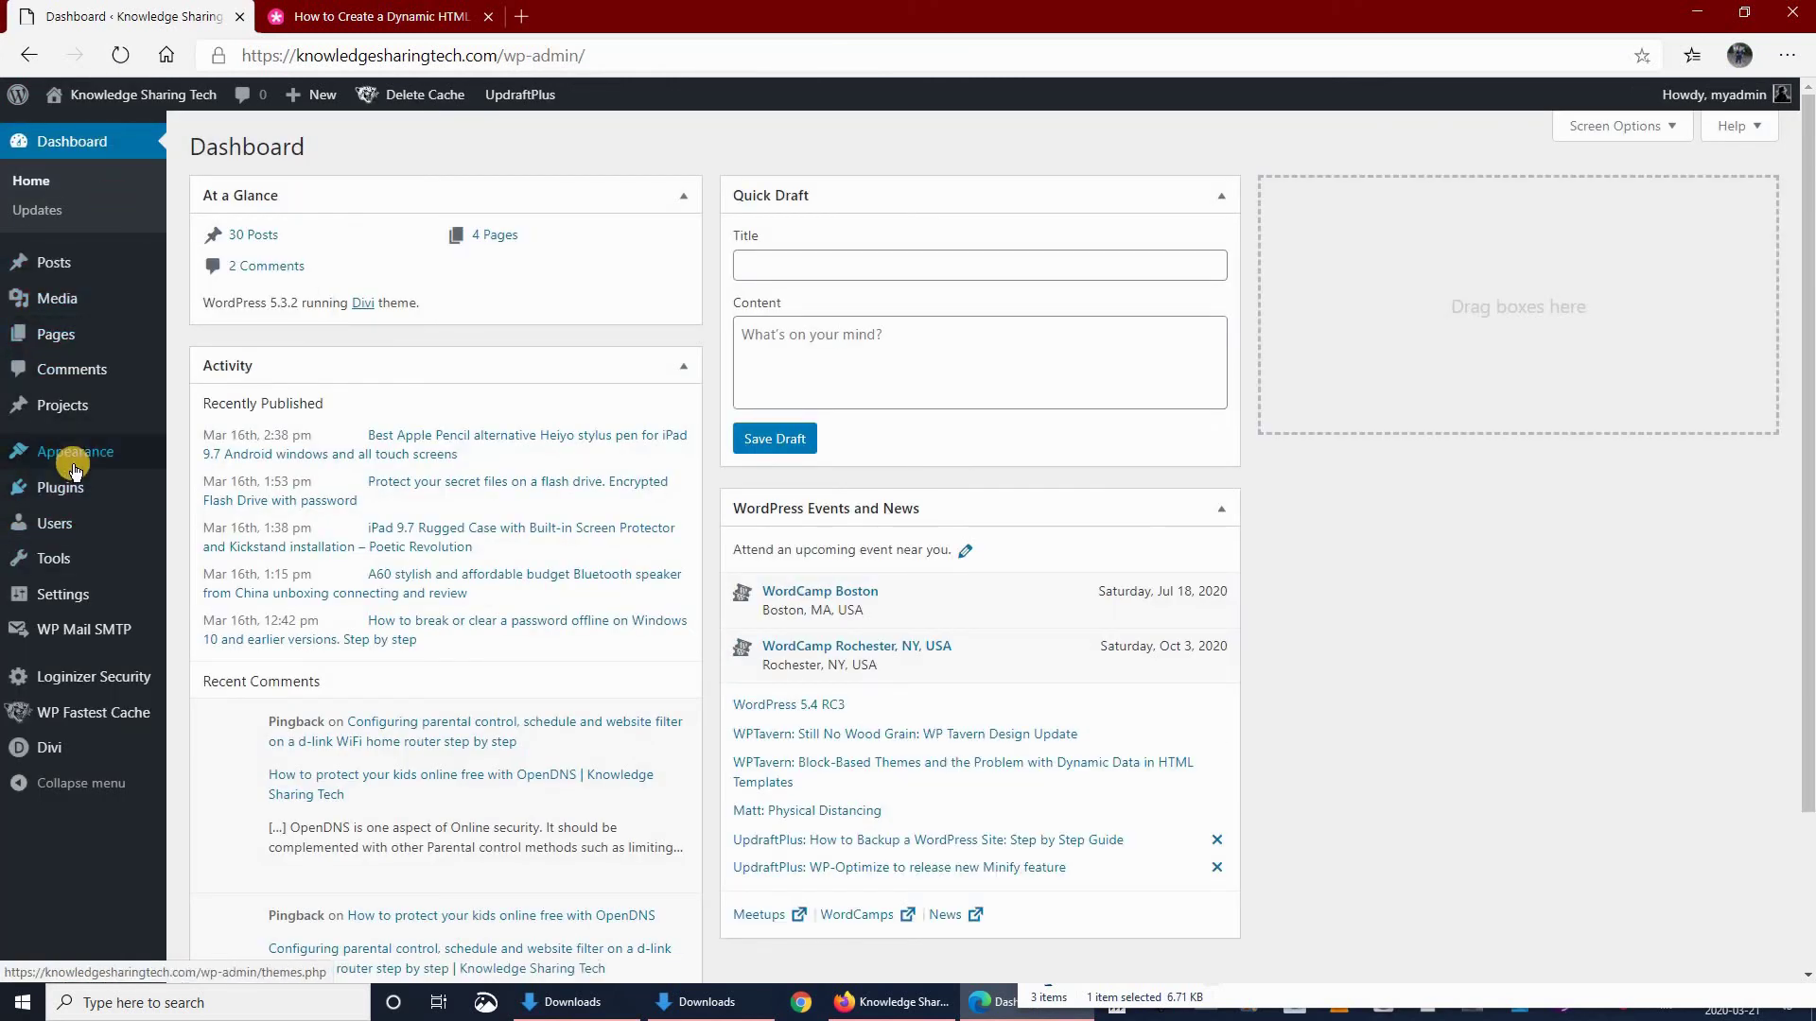
pyautogui.moveTo(71, 463)
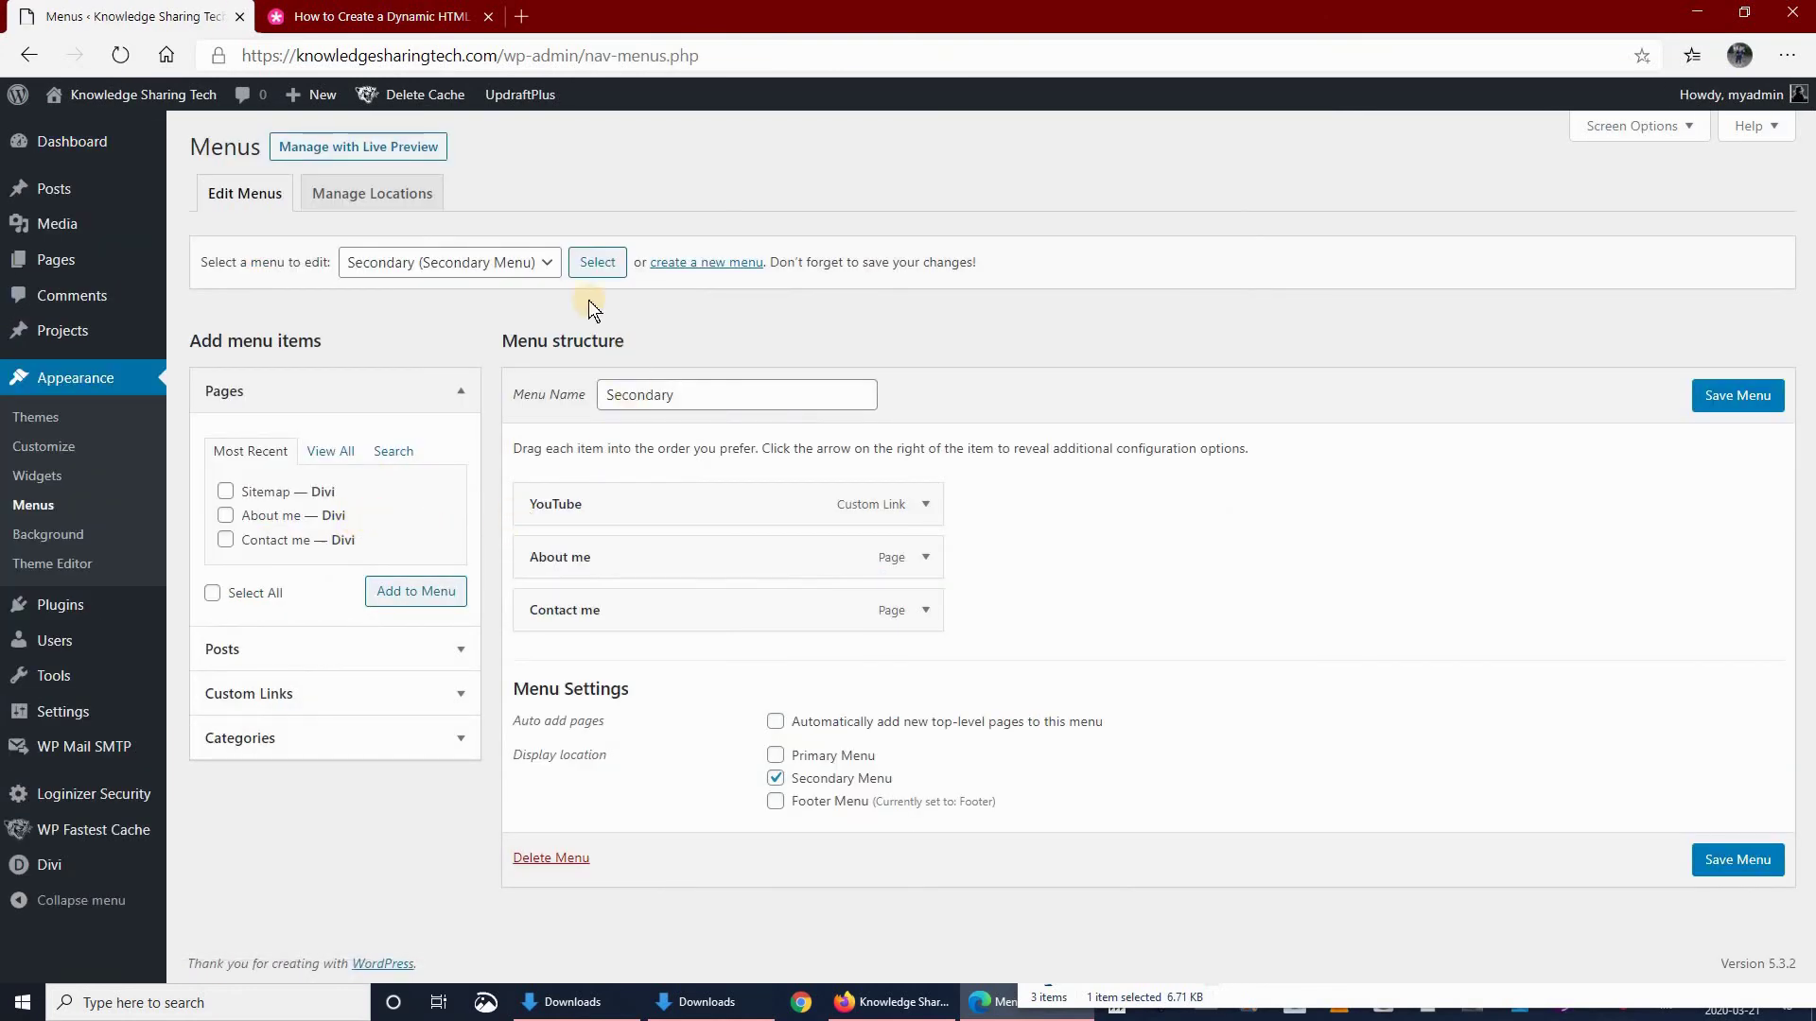
pyautogui.click(469, 276)
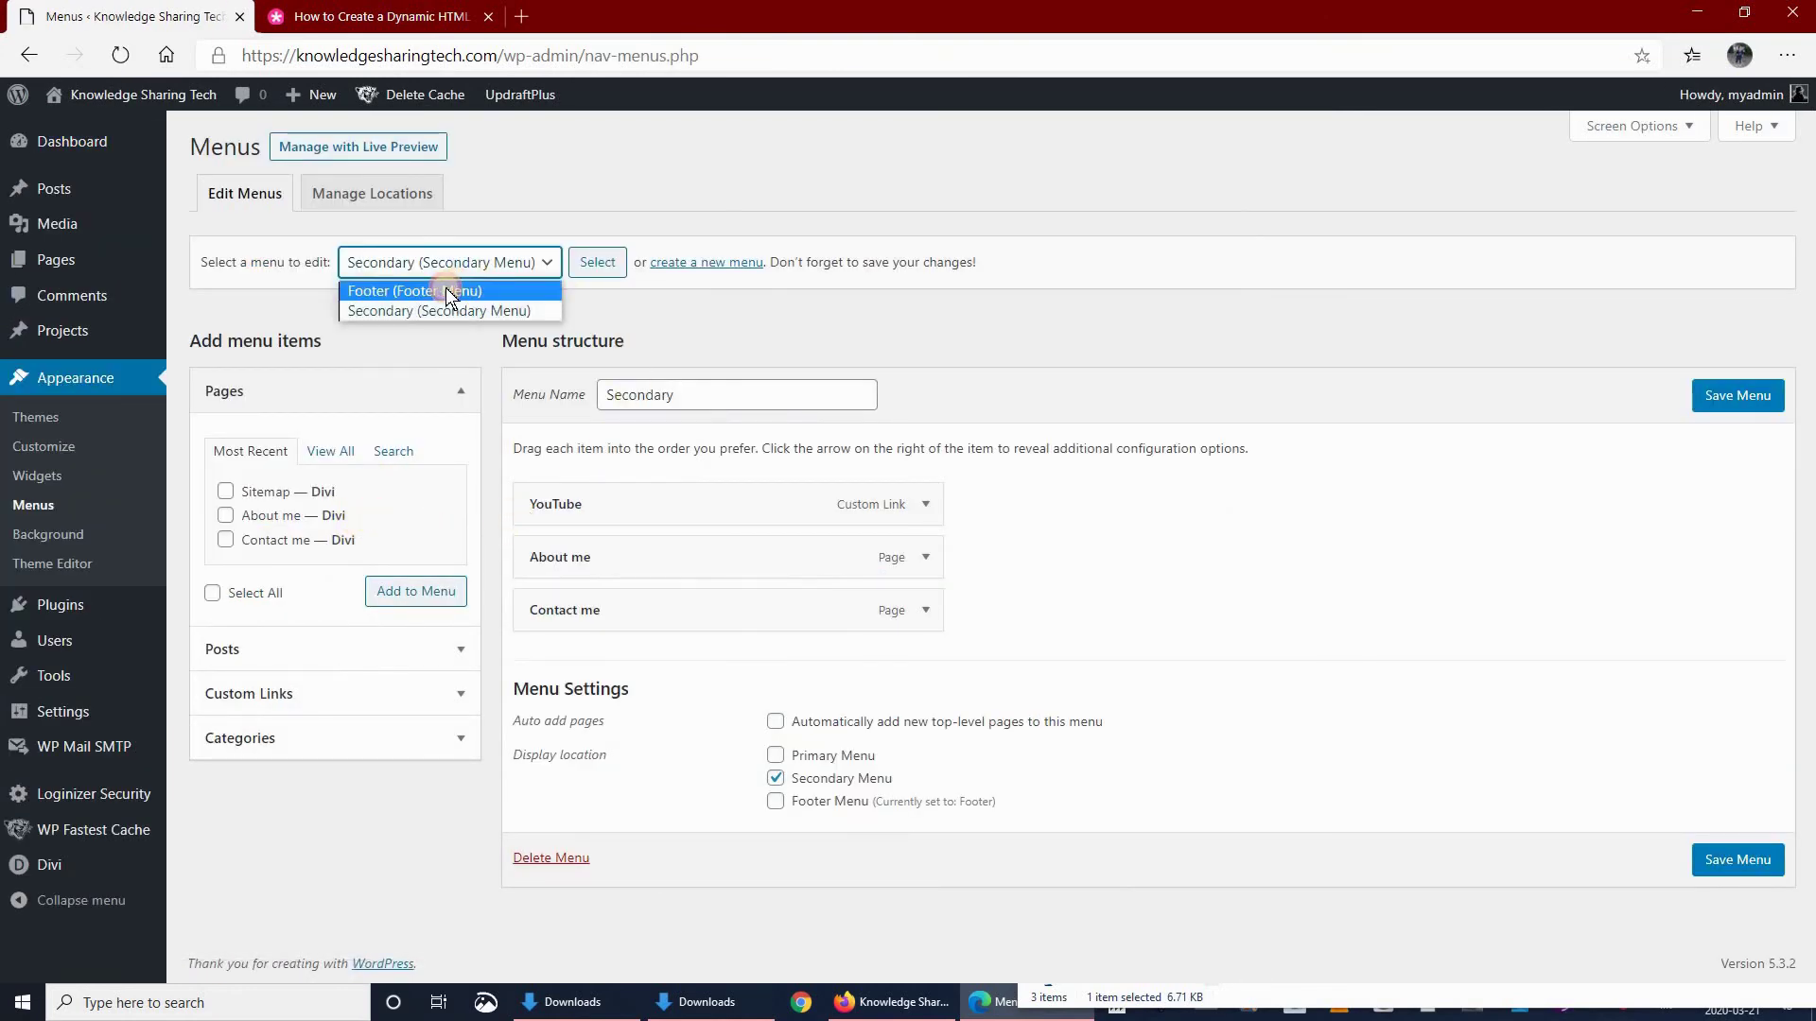
pyautogui.click(445, 288)
pyautogui.click(594, 273)
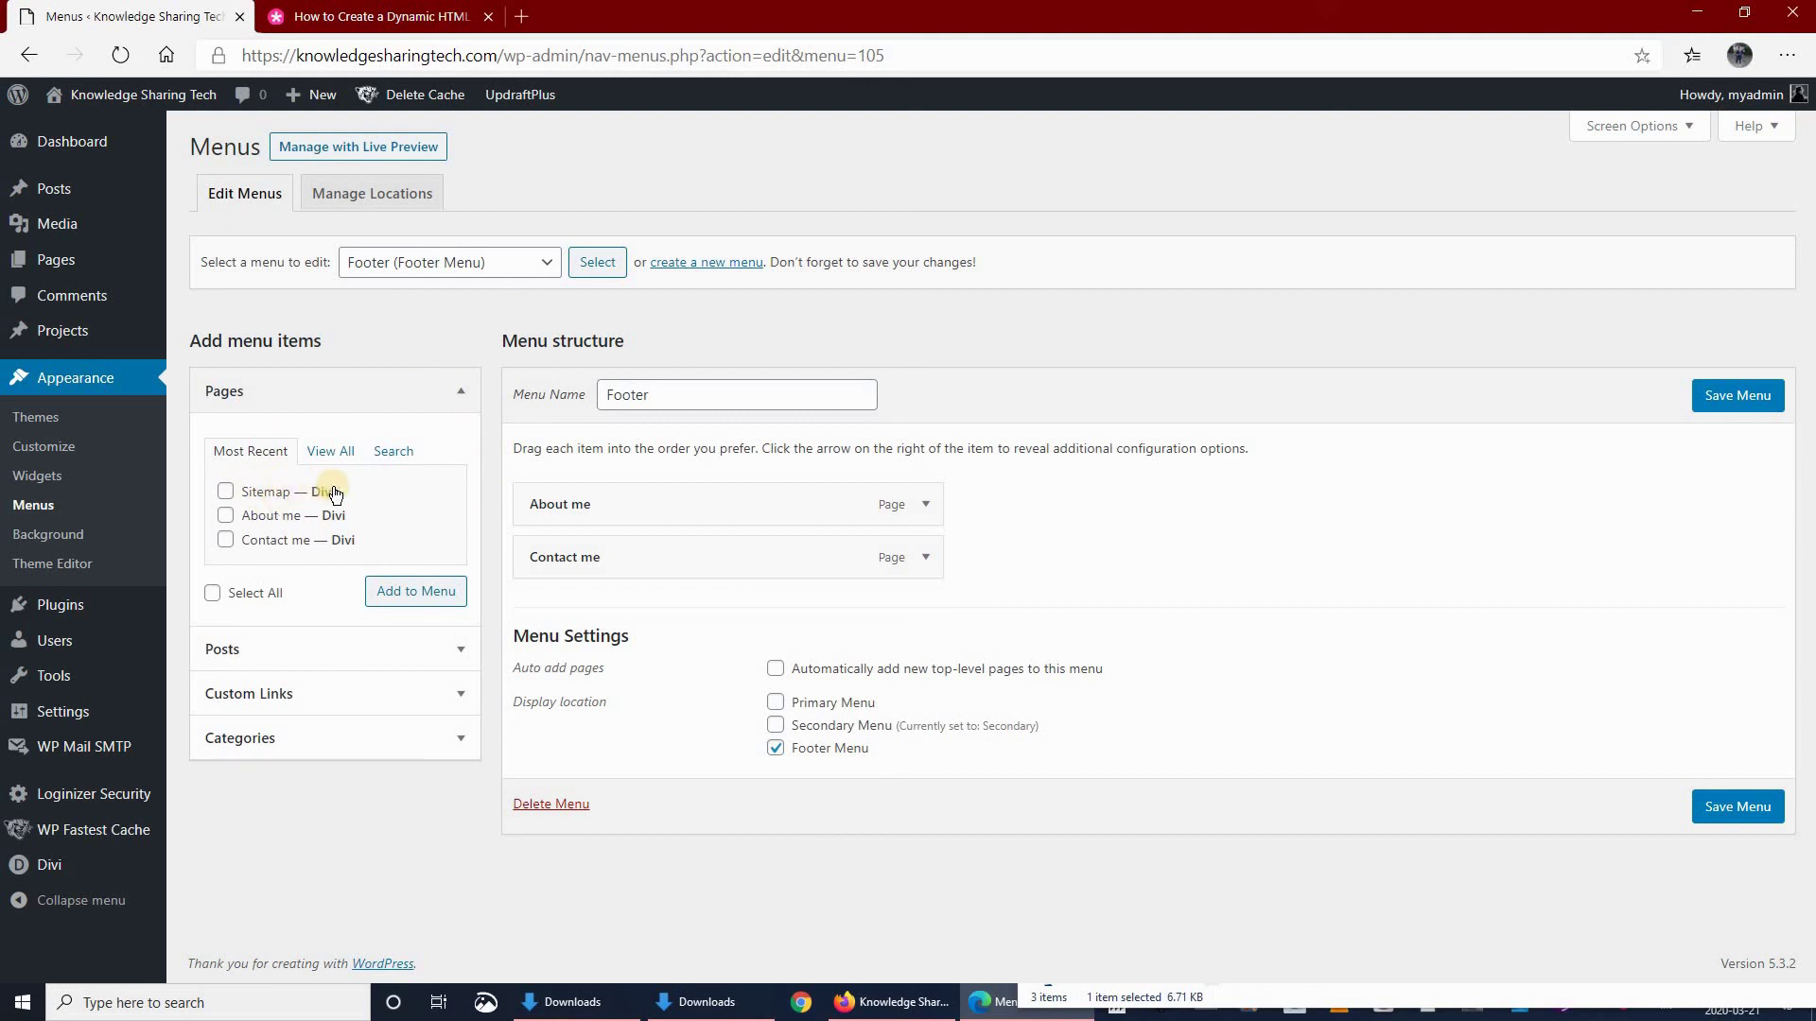
# - Add the Sitemap page to the Footer menu, order it Sitemap, Contact me, About me, and save
pyautogui.click(227, 492)
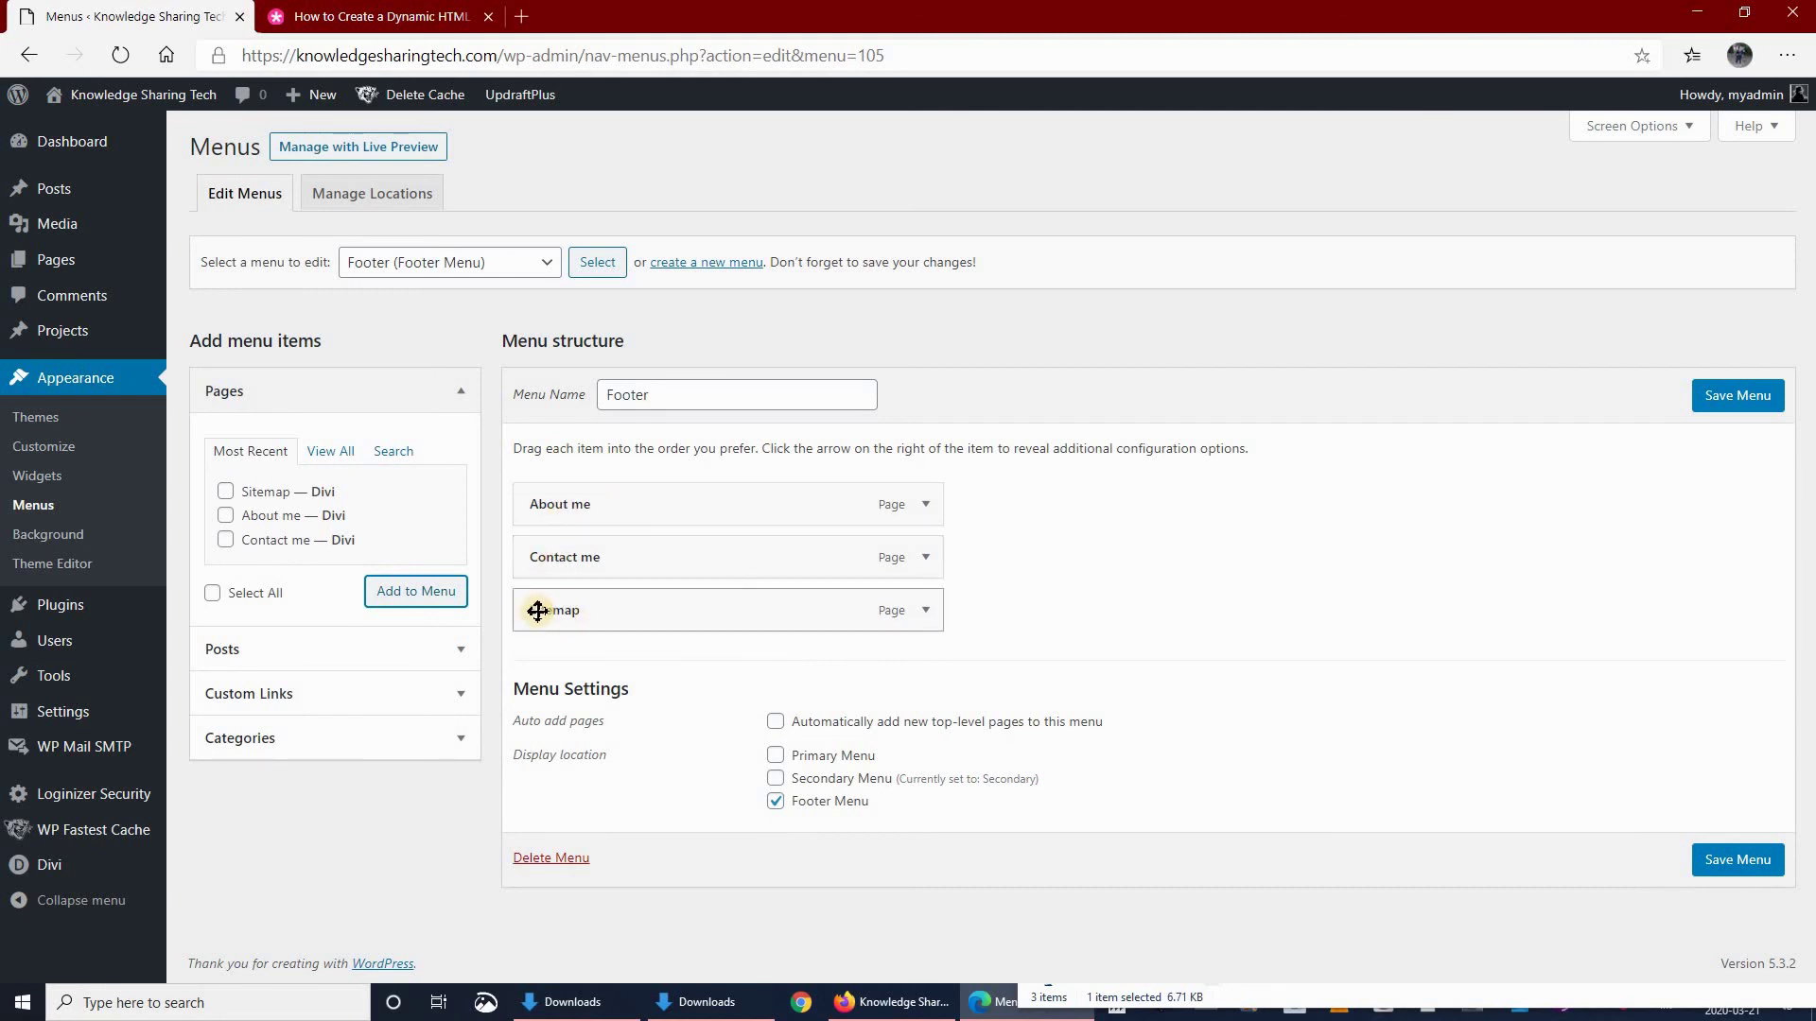
pyautogui.moveTo(615, 609); pyautogui.dragTo(613, 507)
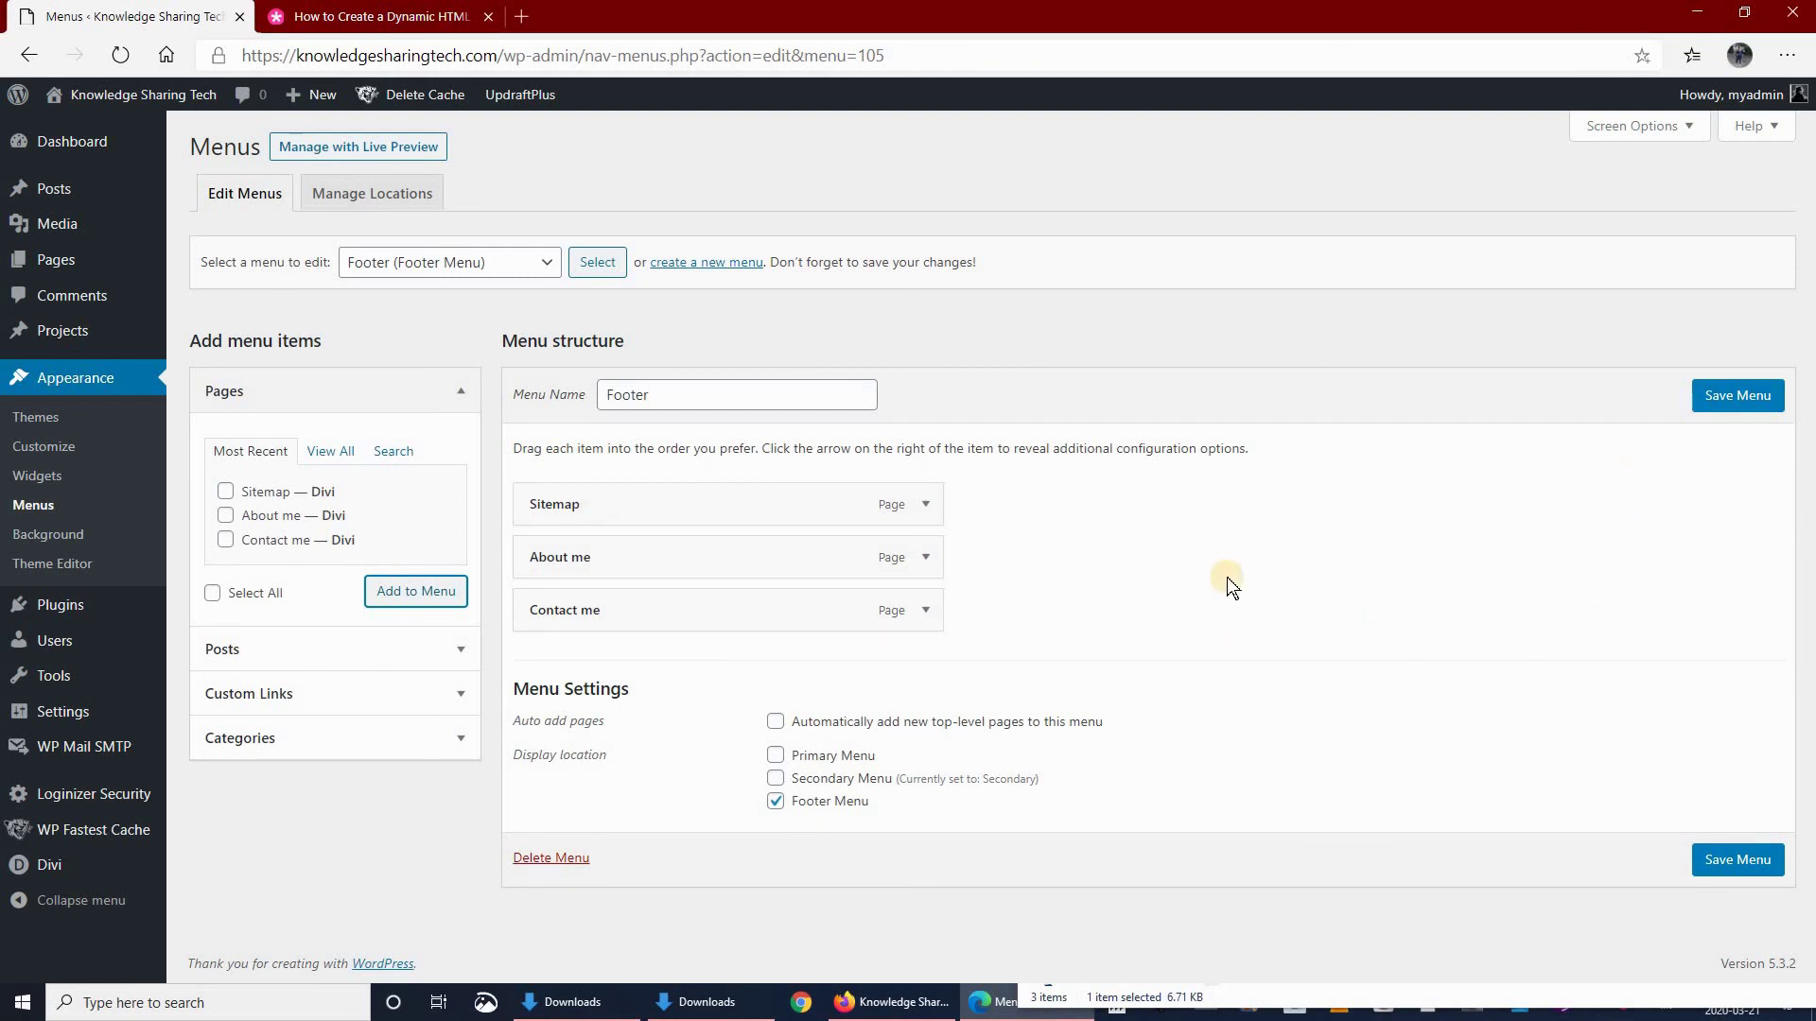
pyautogui.moveTo(634, 571); pyautogui.dragTo(628, 610)
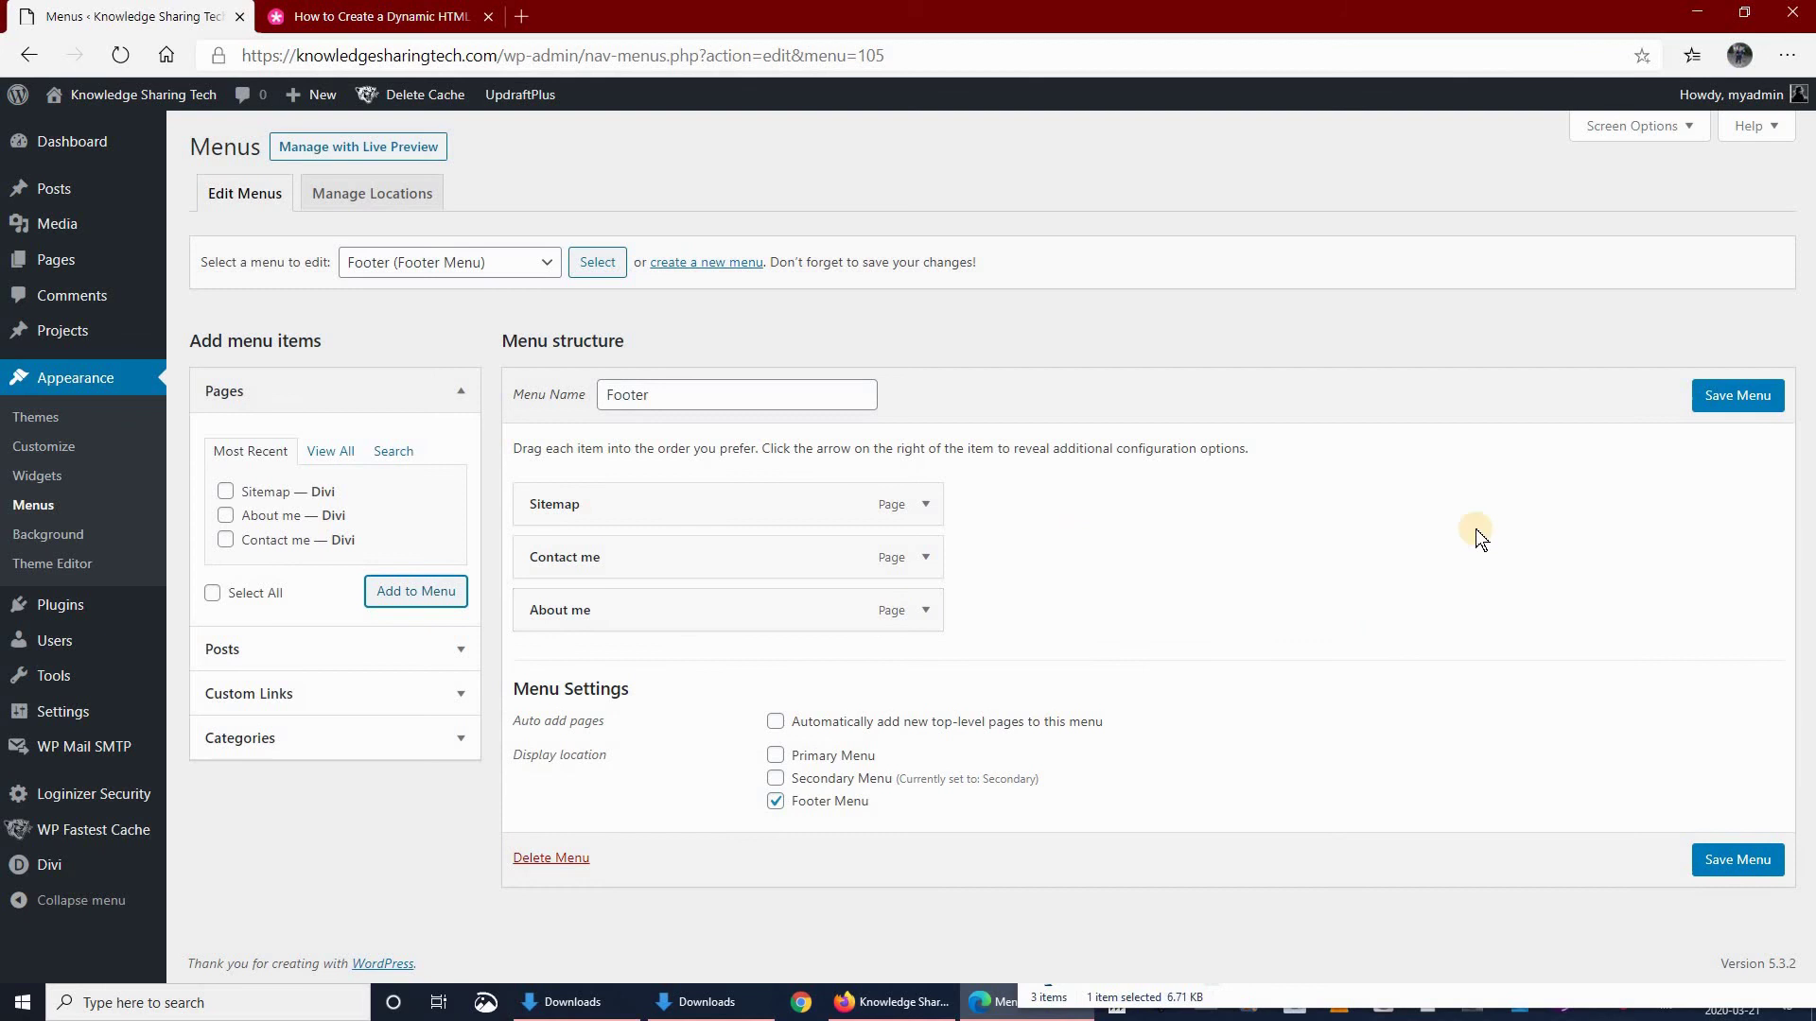
pyautogui.click(1738, 397)
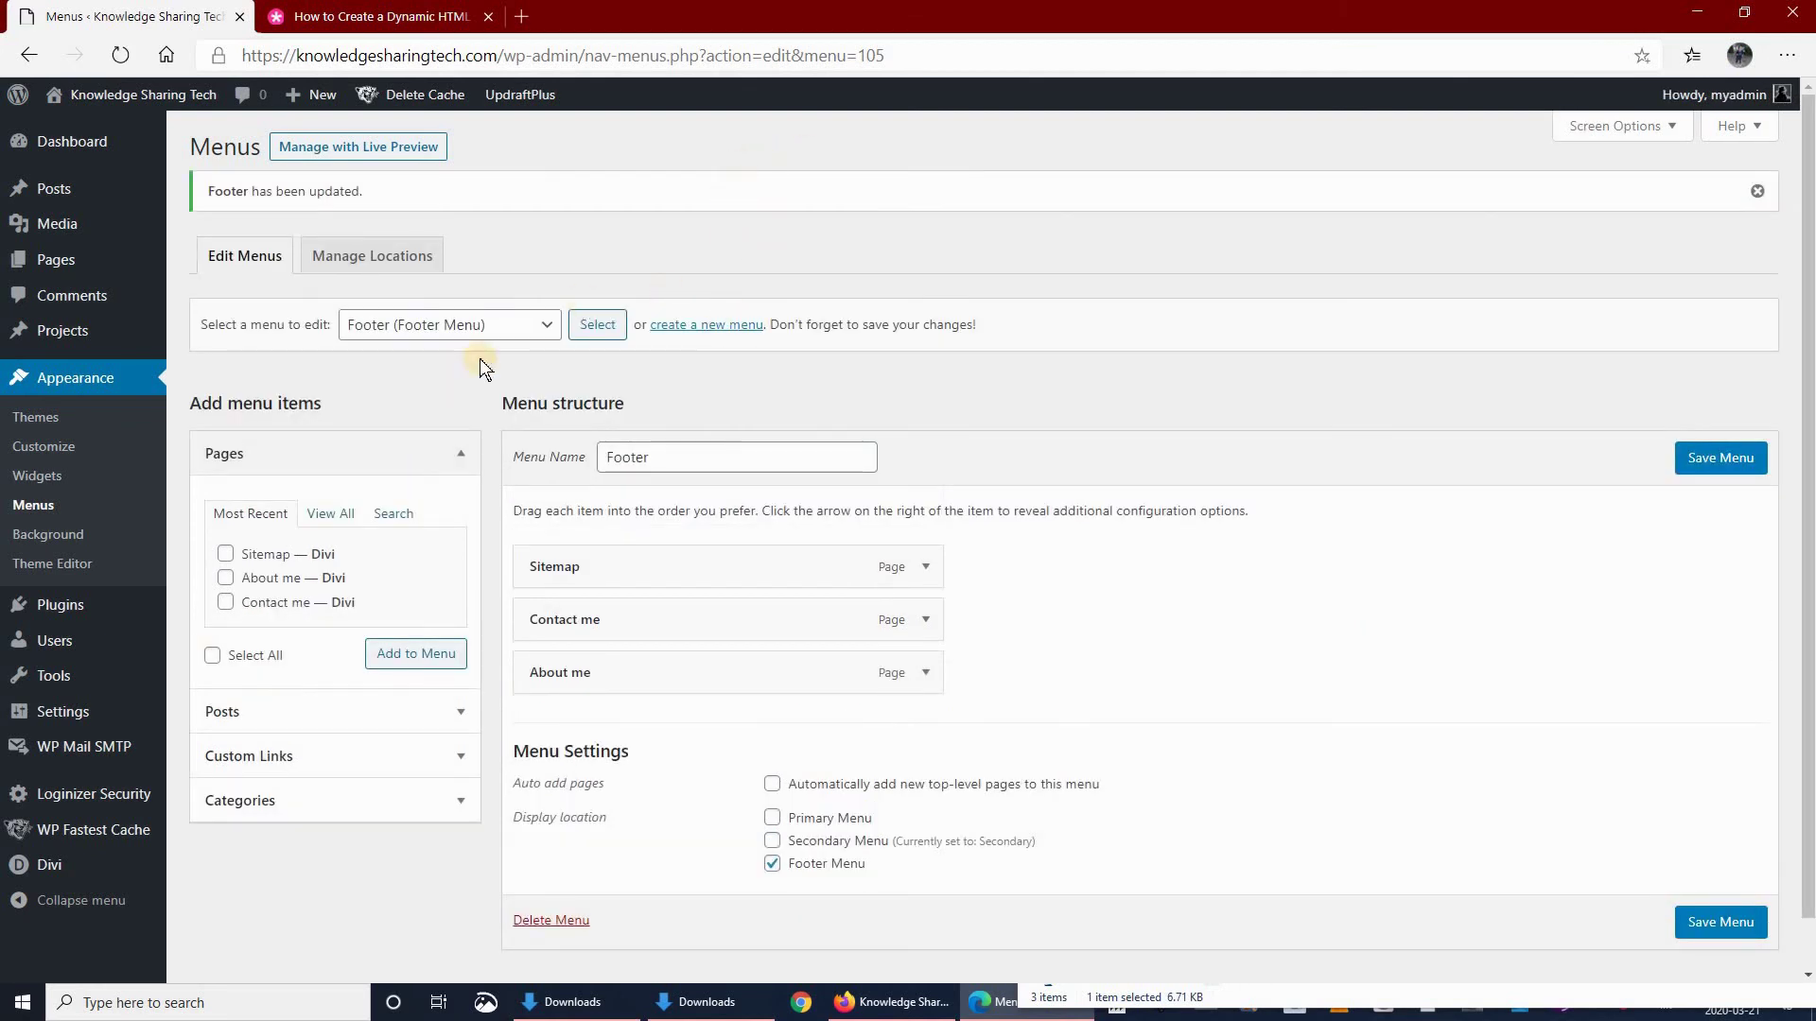
# - Reload the live homepage in Firefox and follow the footer's new Sitemap link
pyautogui.click(889, 1002)
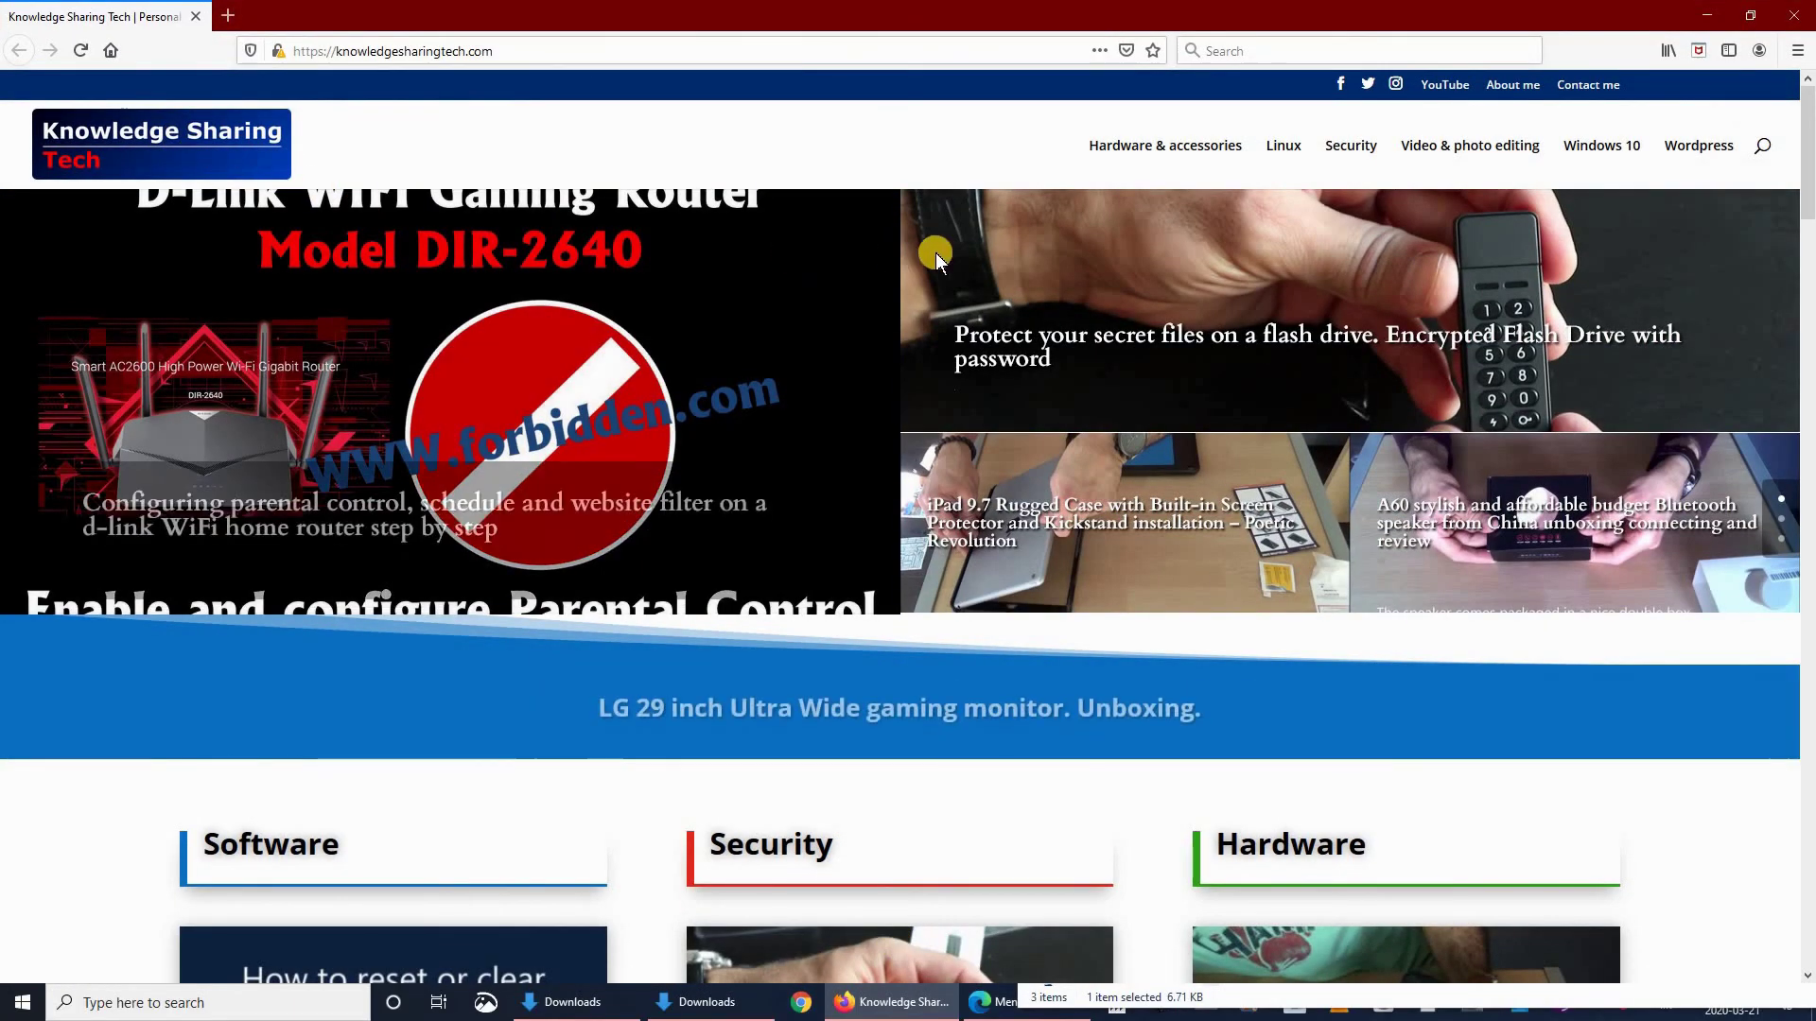
pyautogui.scroll(-10, 773, 199)
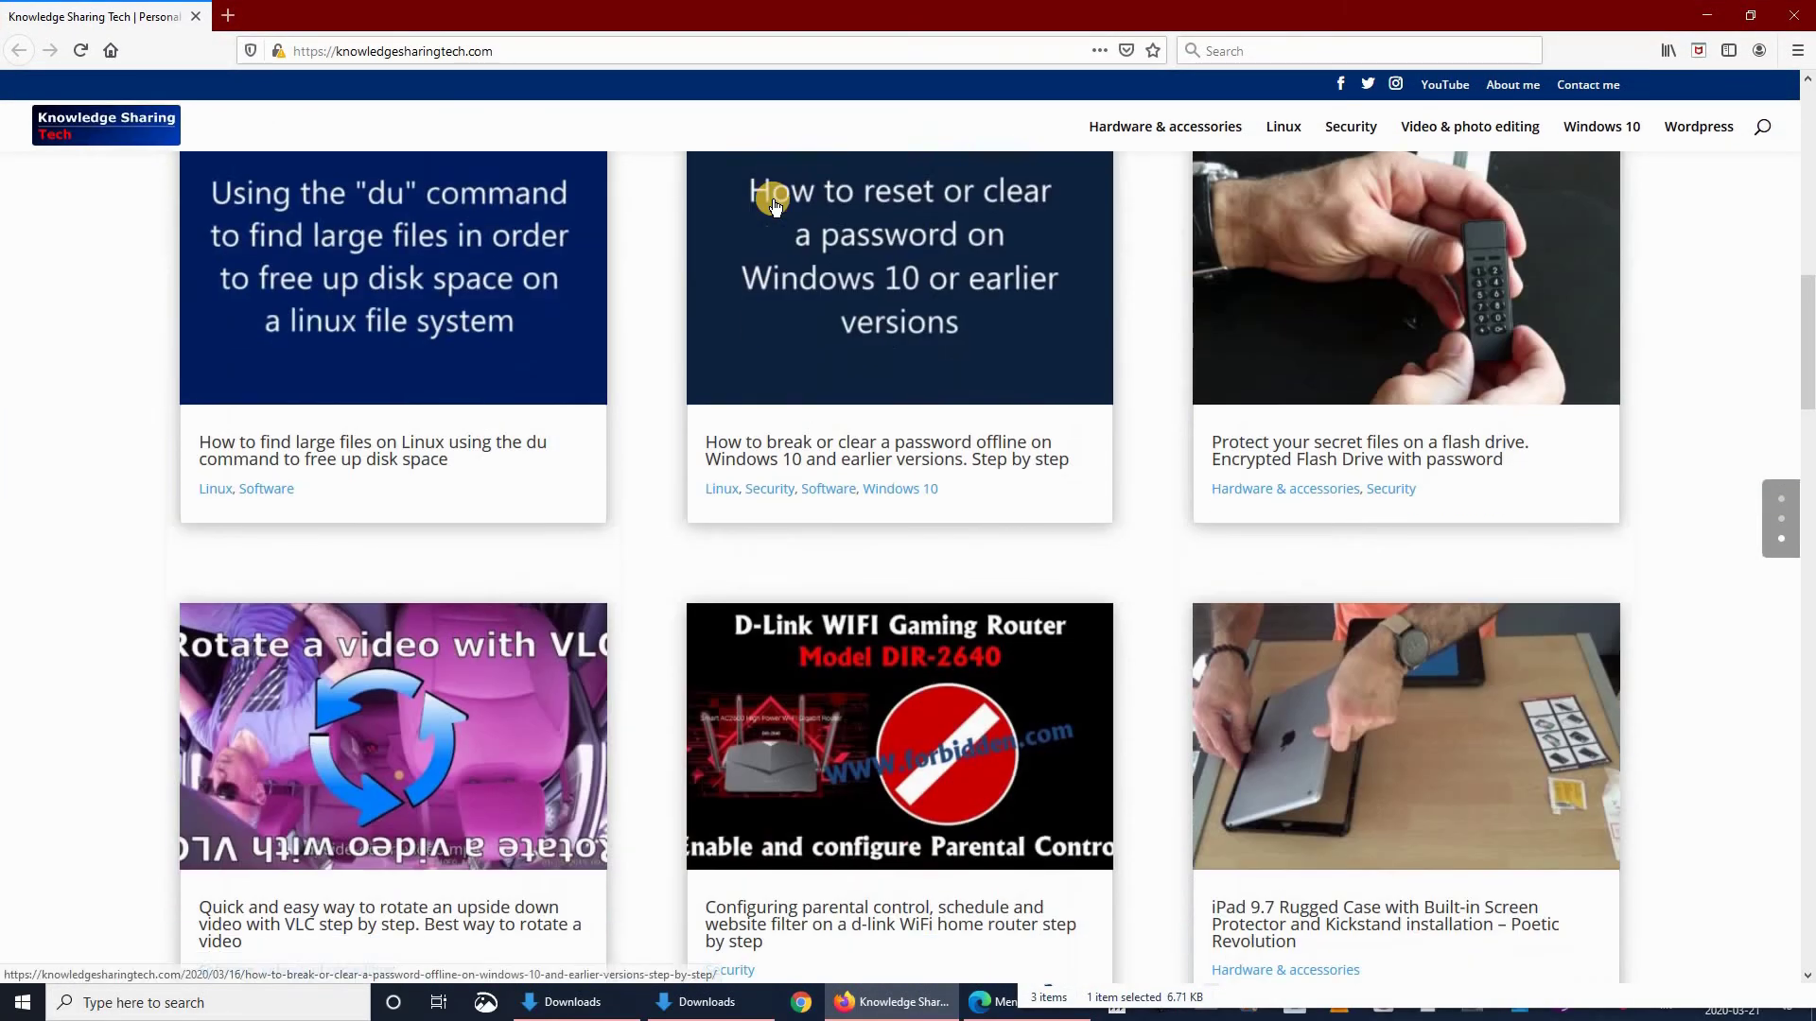
pyautogui.scroll(-10, 774, 206)
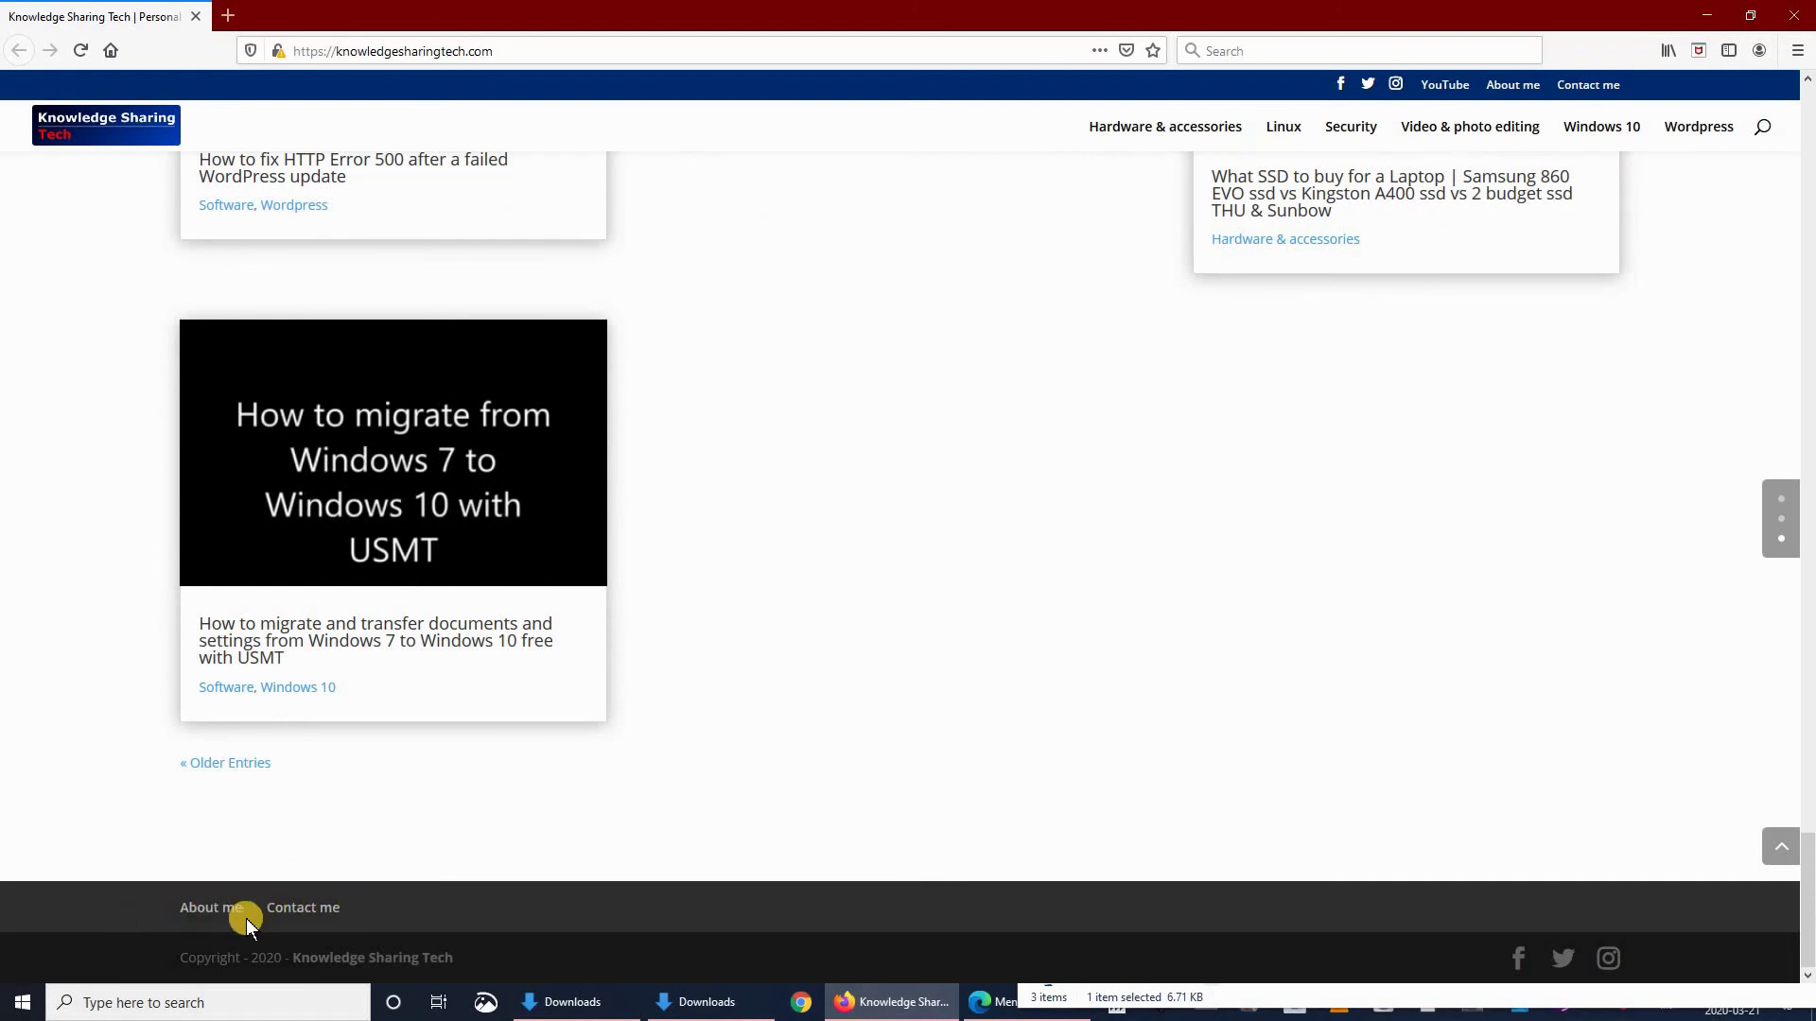
pyautogui.click(83, 51)
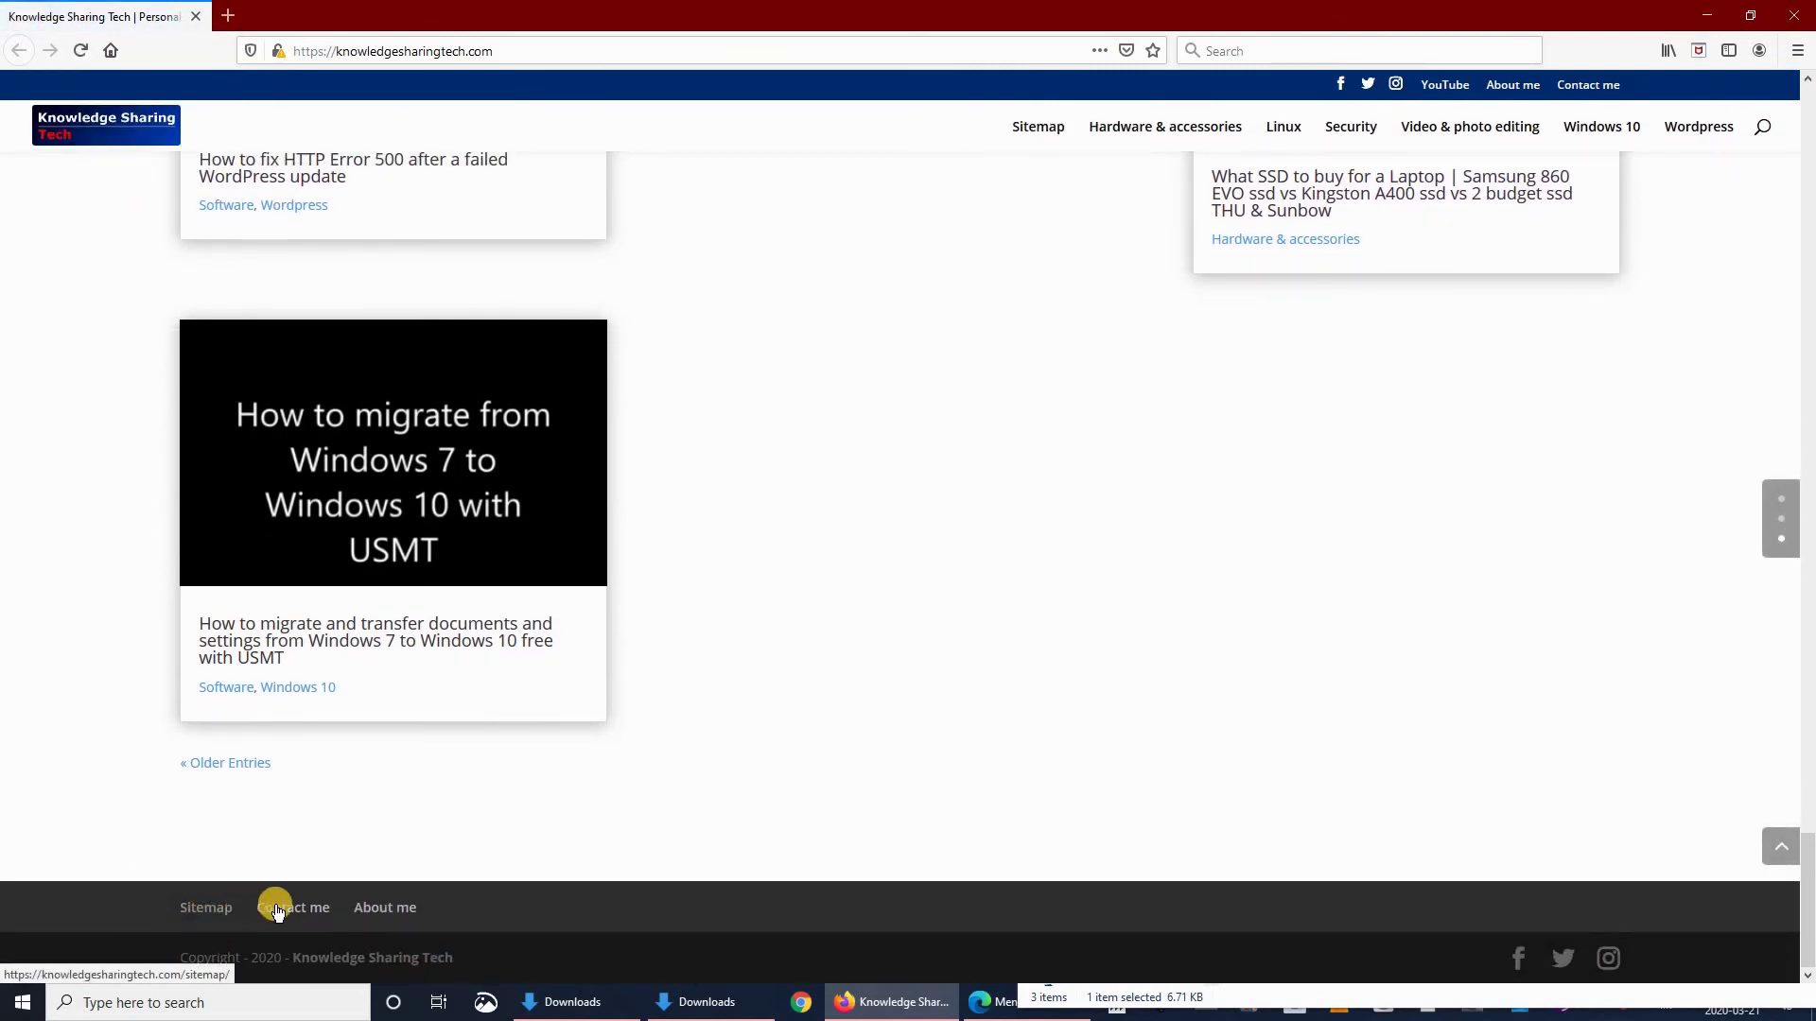
pyautogui.click(208, 910)
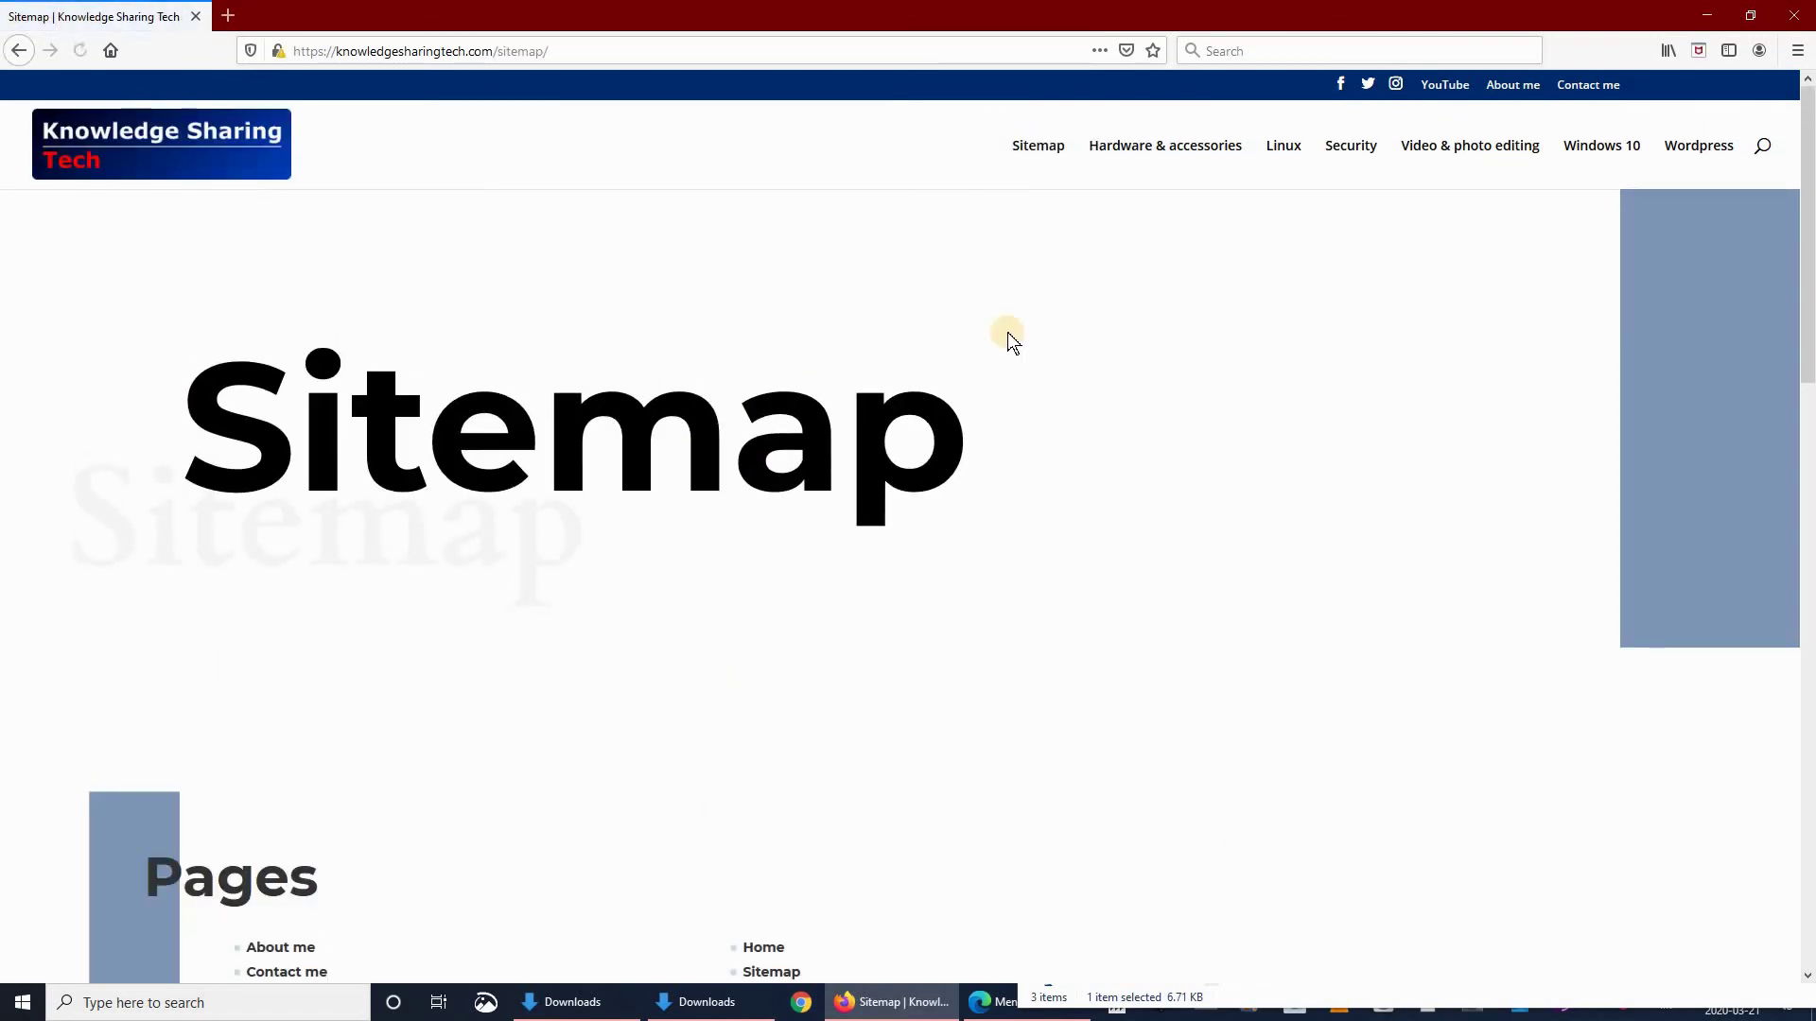
# - Scroll through the live sitemap page's listings of pages and posts
pyautogui.scroll(-9, 855, 310)
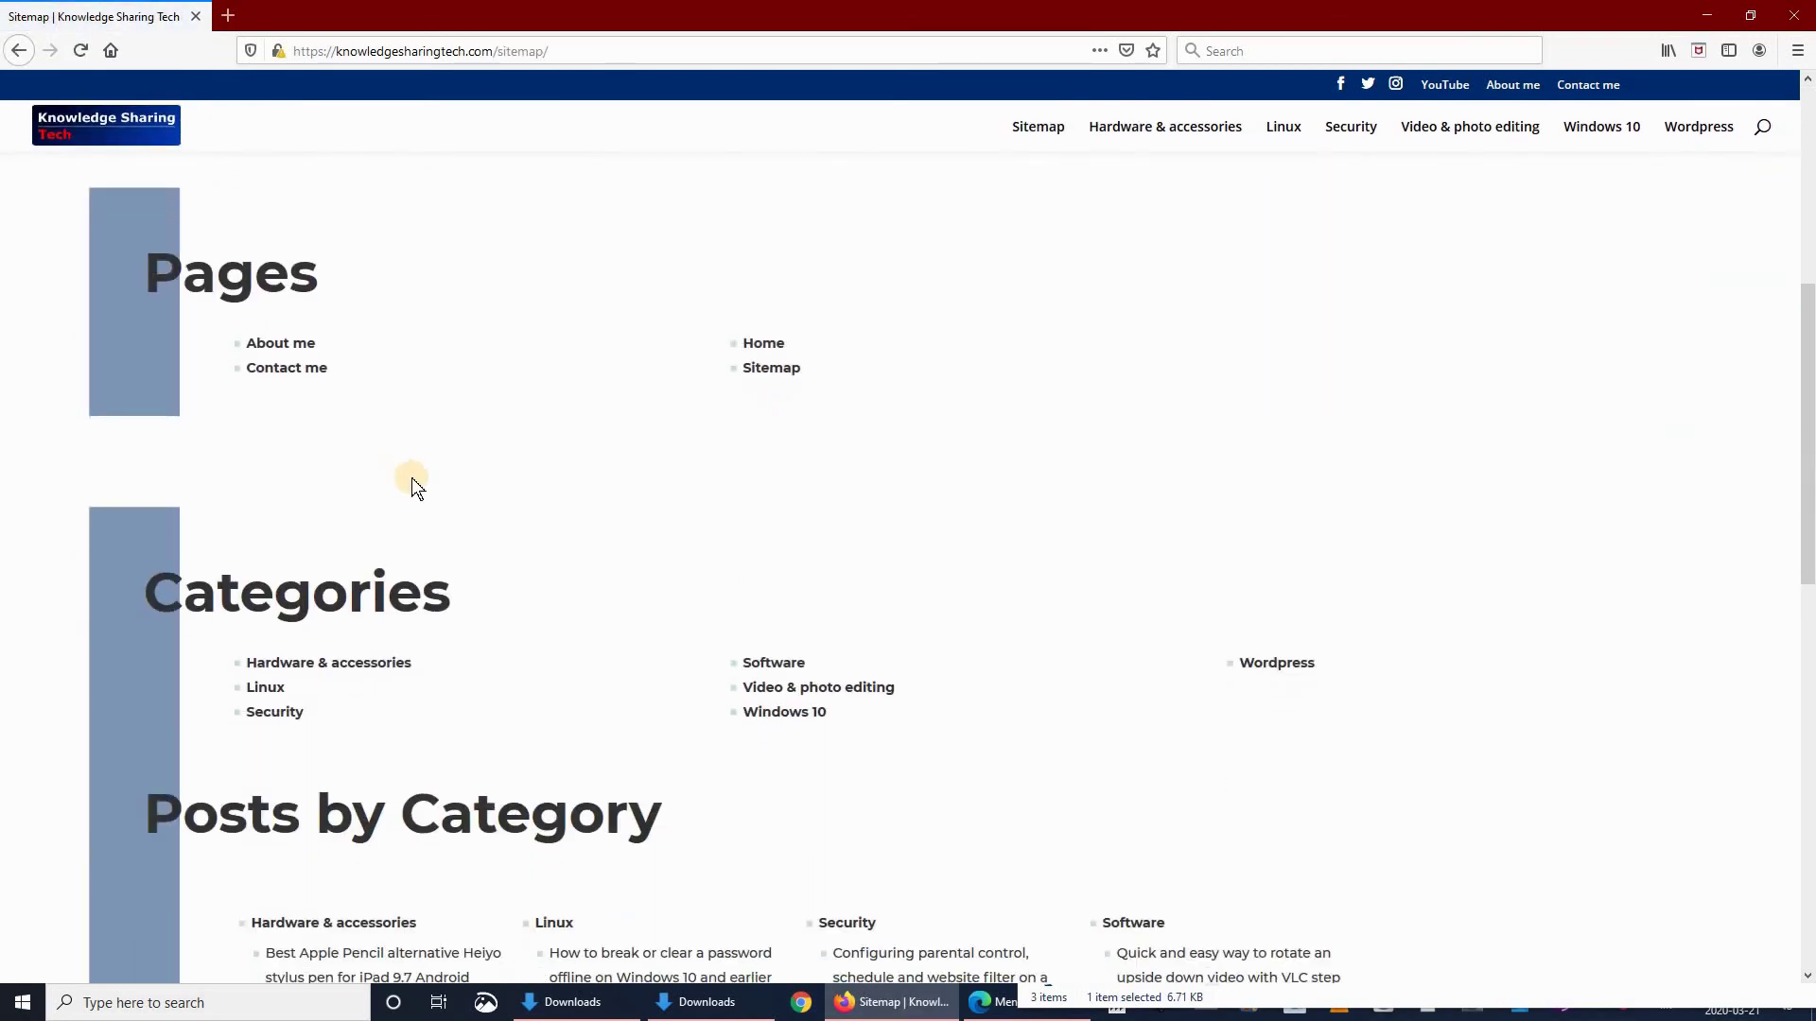
pyautogui.scroll(-8, 456, 433)
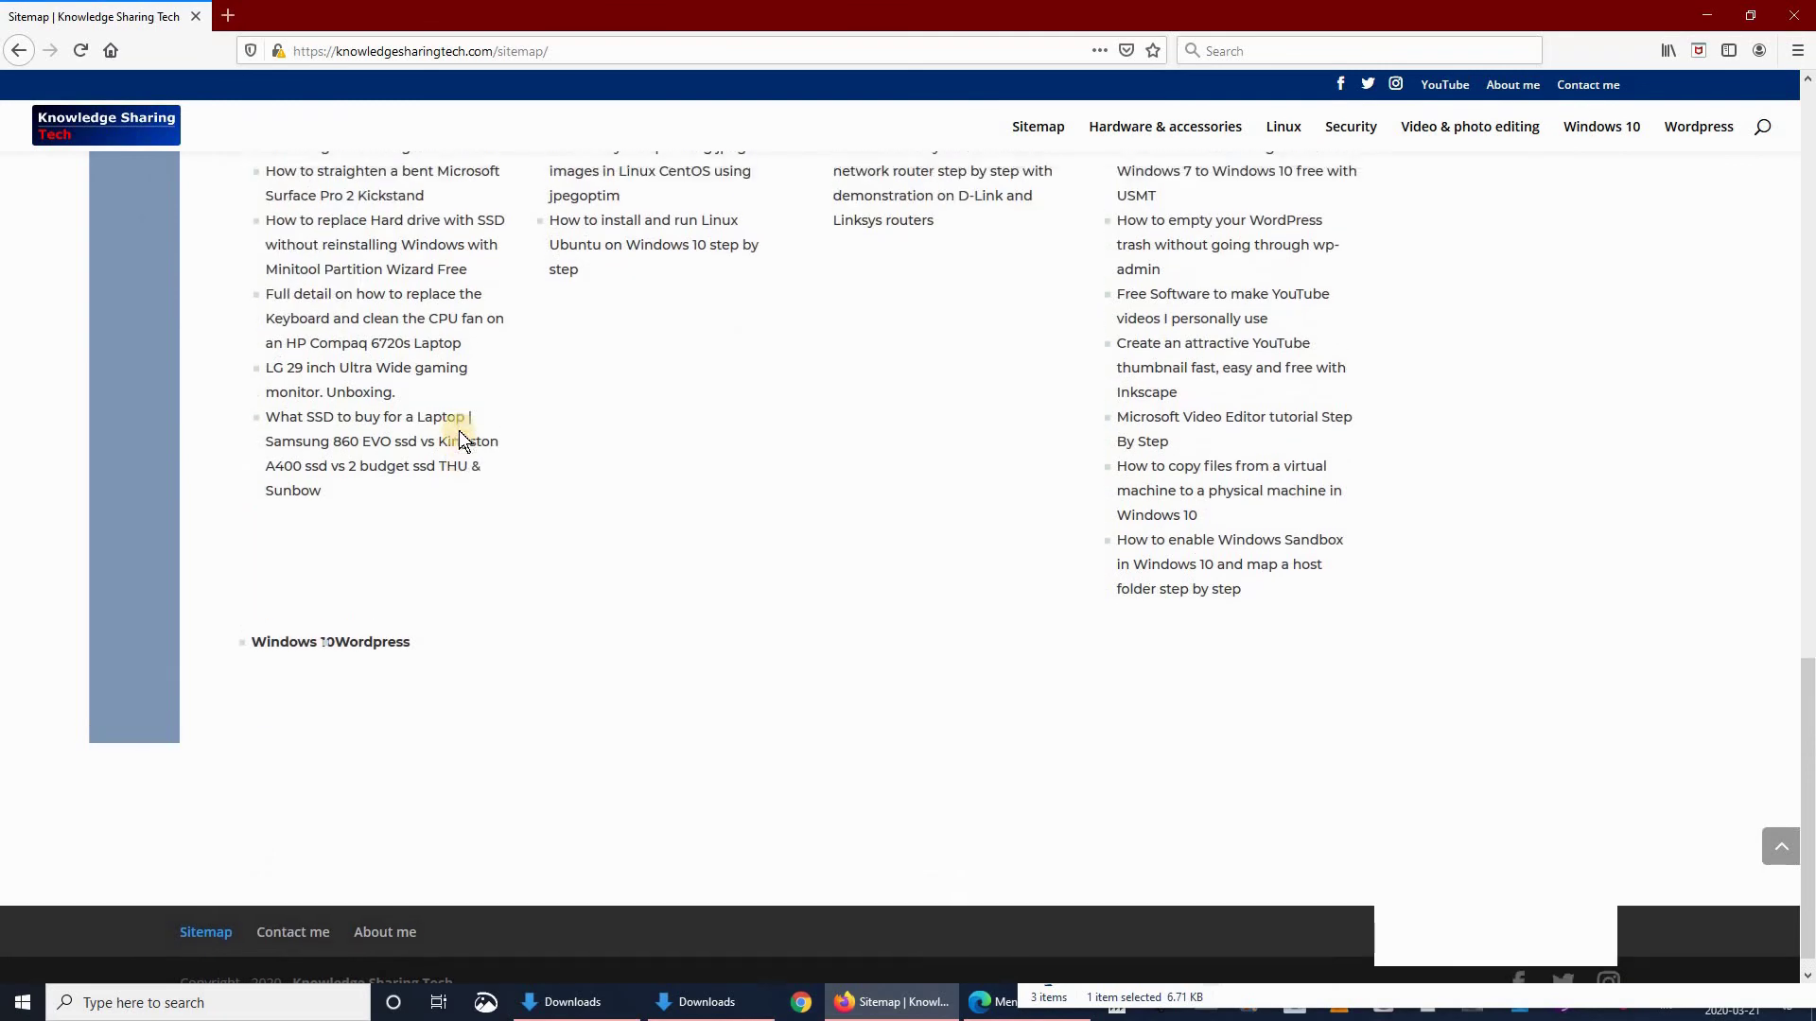
pyautogui.scroll(7, 458, 429)
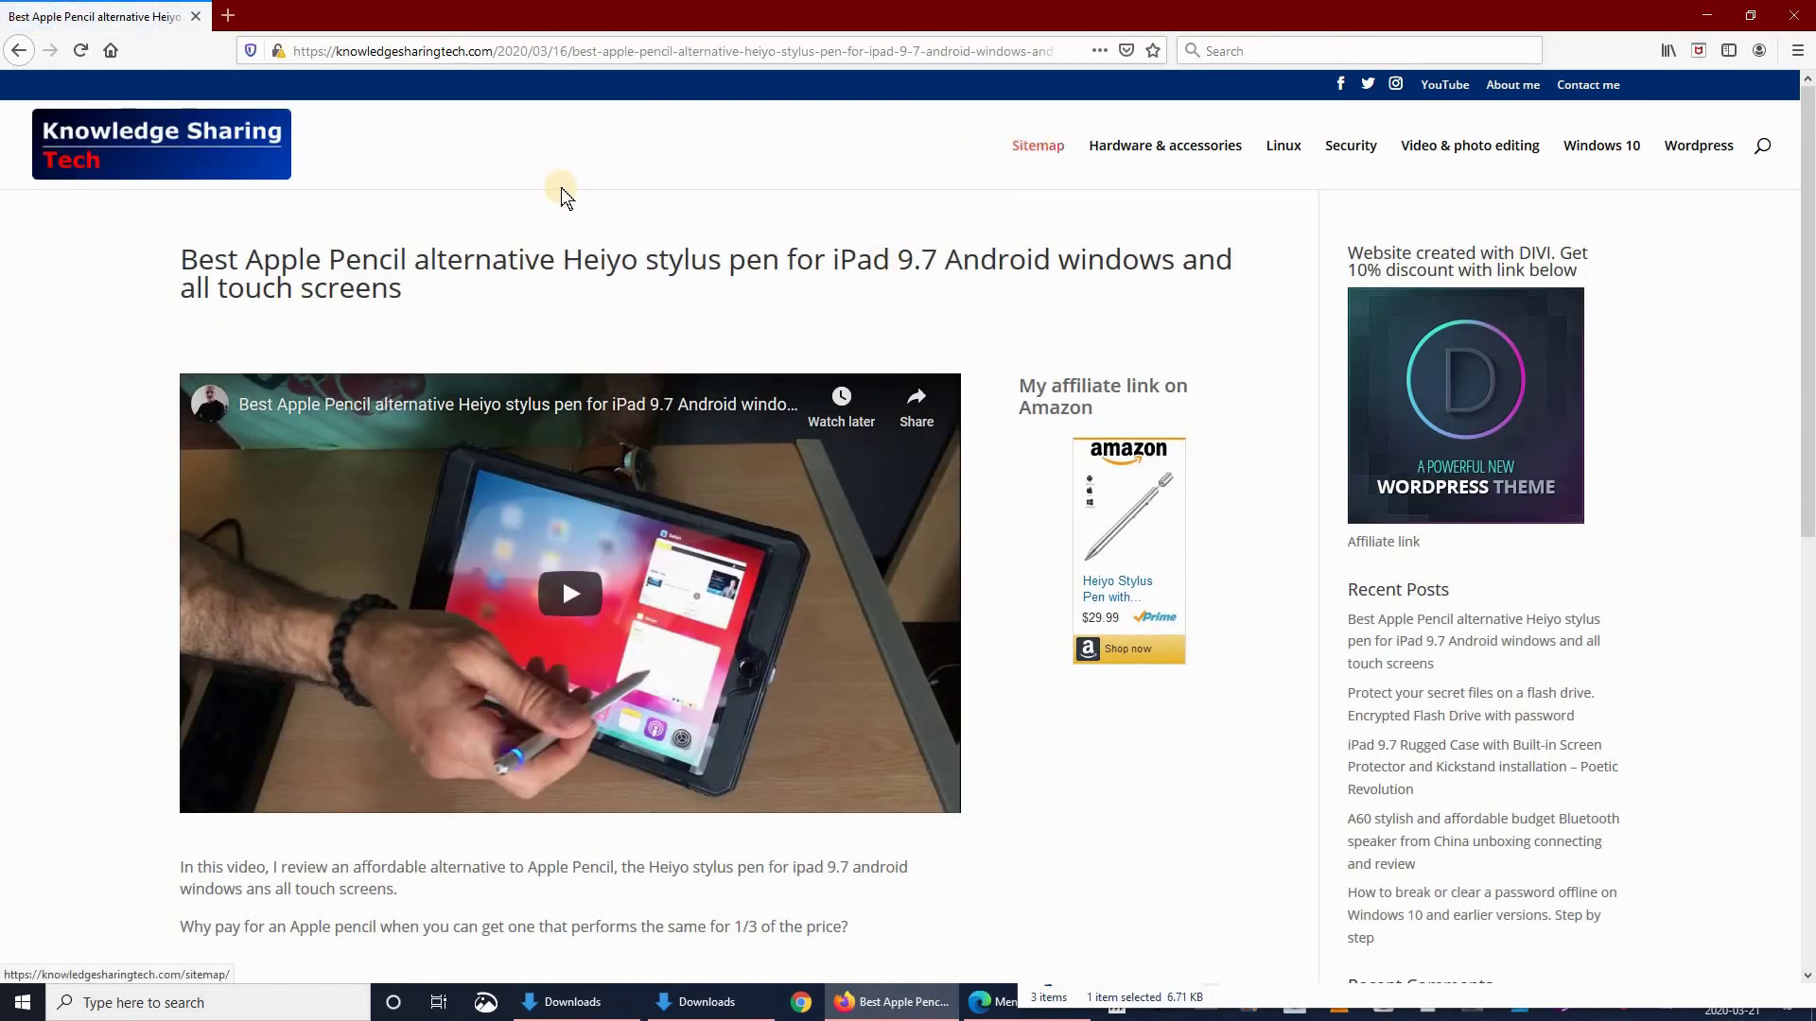
pyautogui.scroll(-5, 648, 655)
pyautogui.scroll(-2, 648, 656)
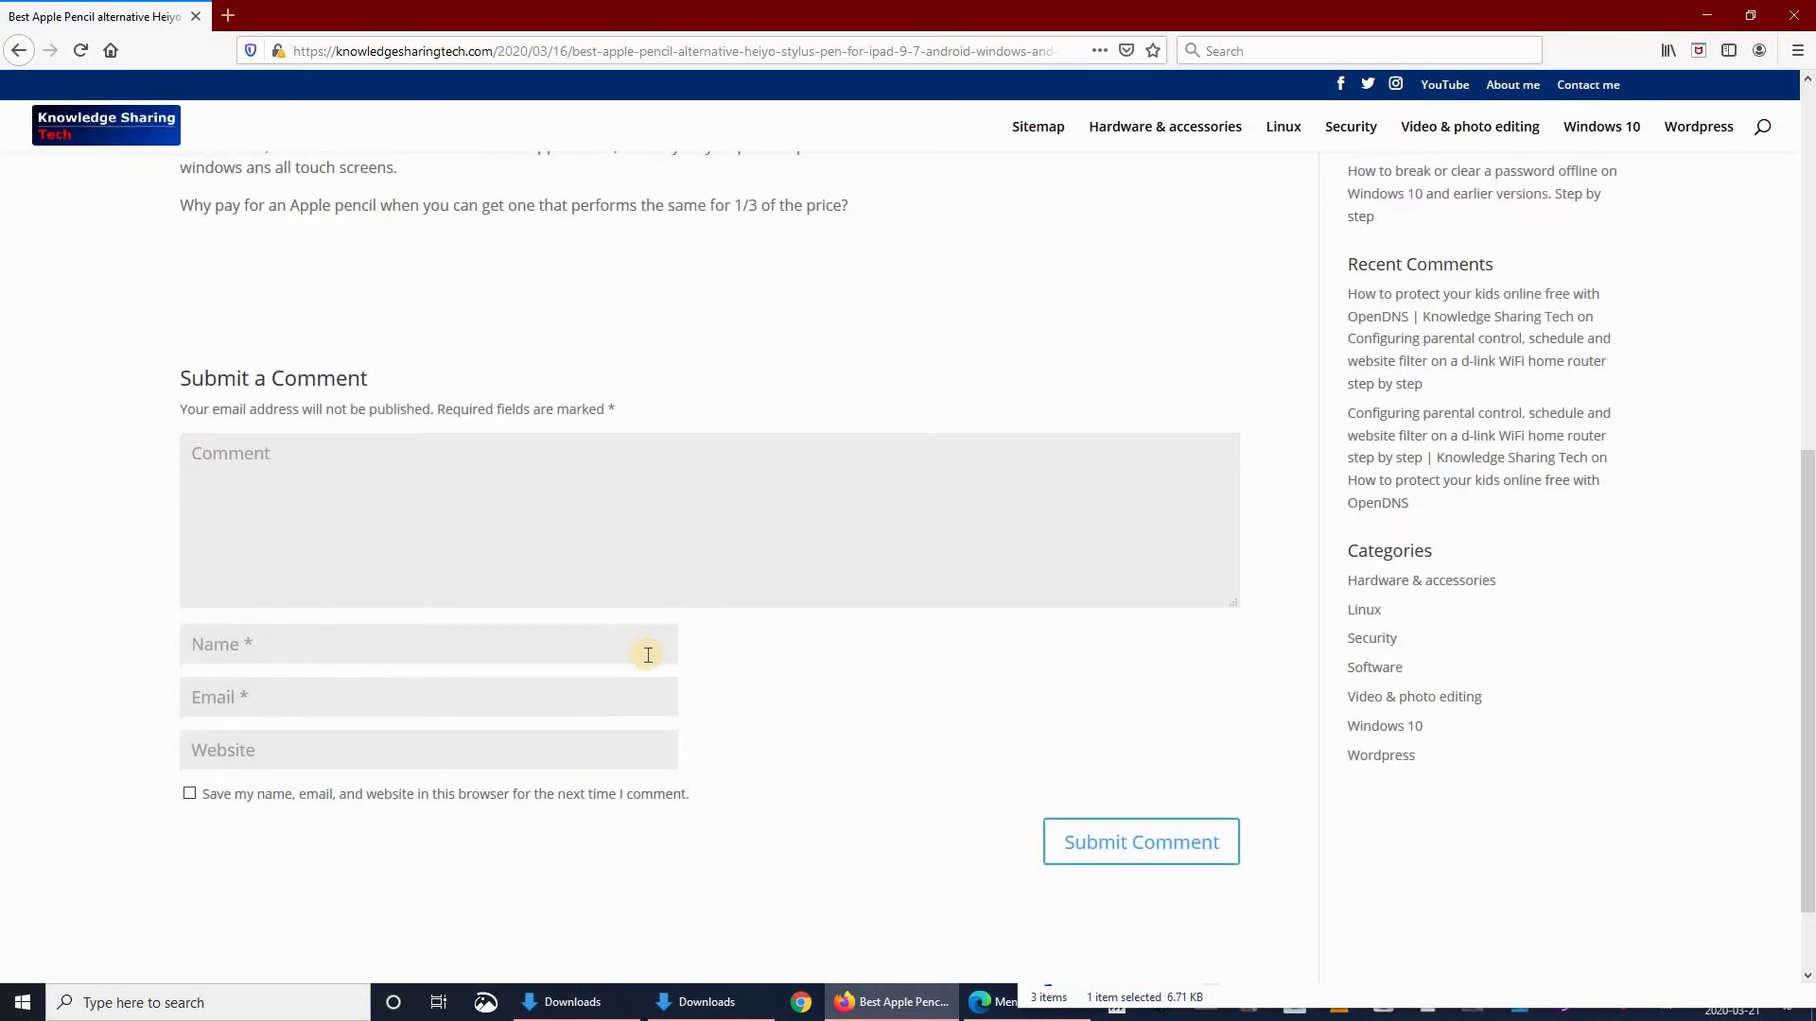
pyautogui.scroll(8, 643, 651)
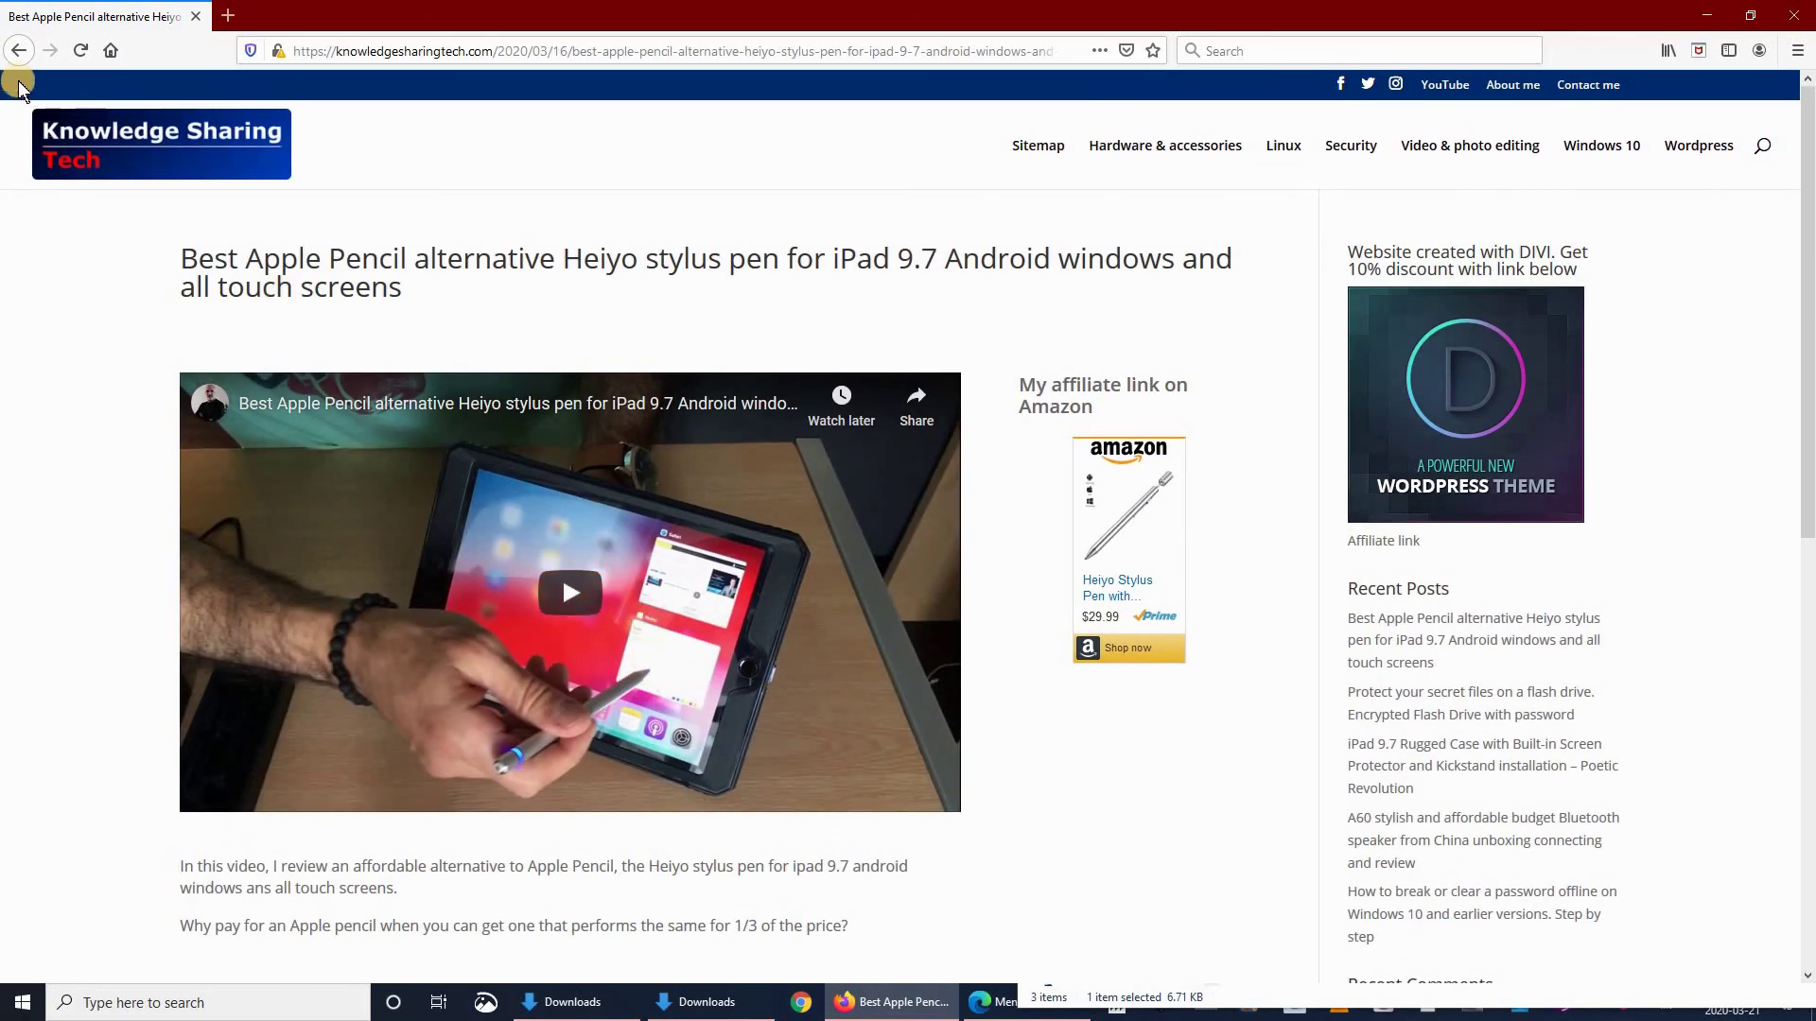